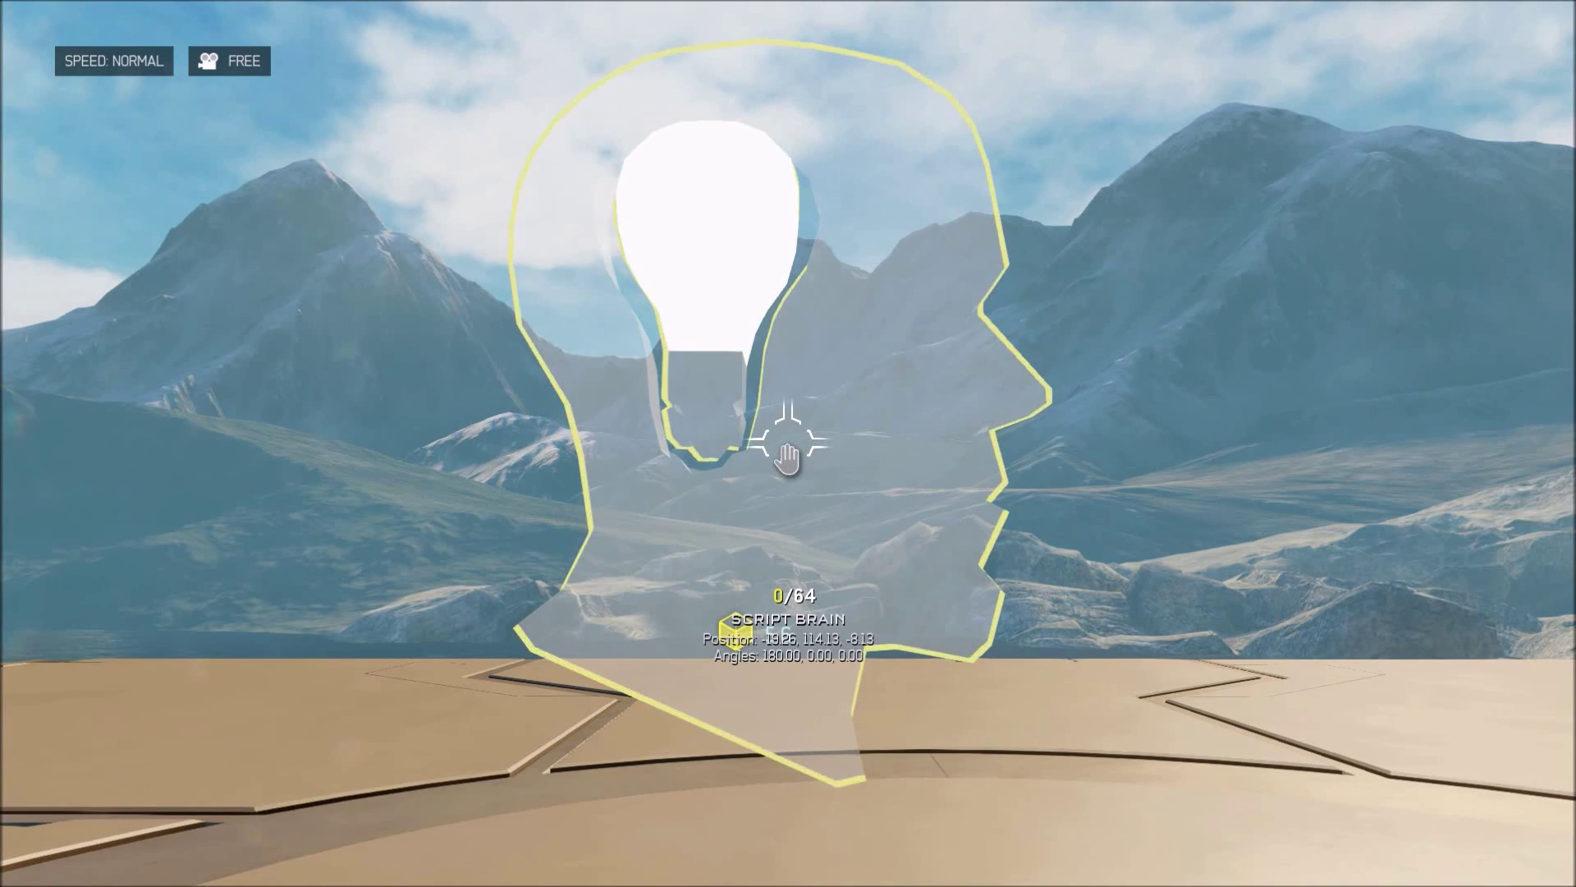
# Step: Look over the script brain and the interactive switch terminal placed on the platform
pyautogui.press('s')
pyautogui.press('a')
pyautogui.press('w')
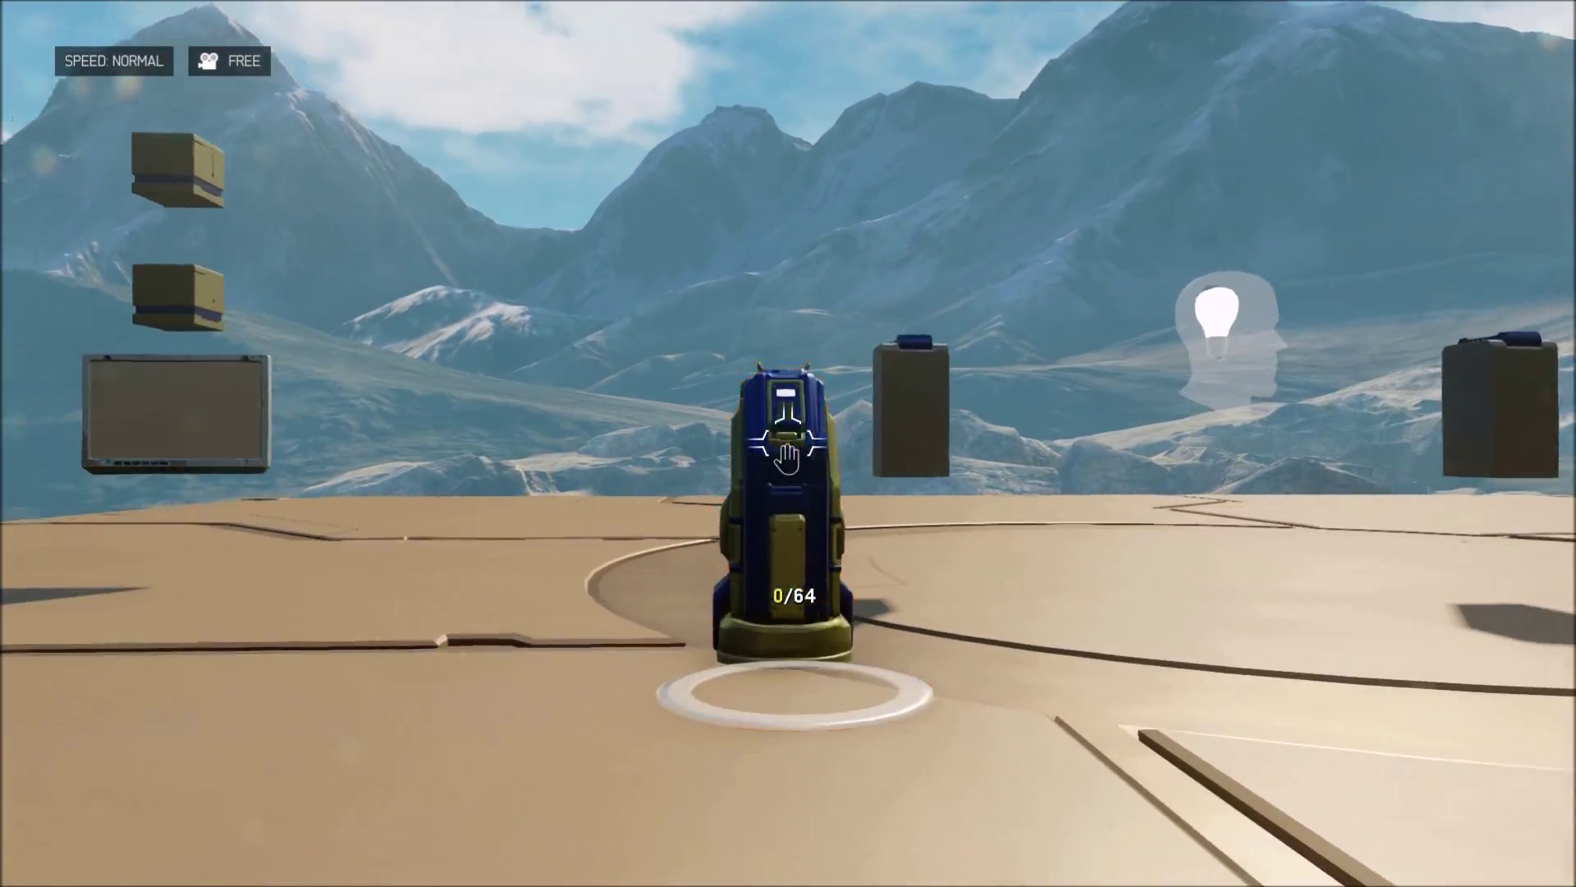
pyautogui.click(788, 457)
pyautogui.press('w')
pyautogui.press('s')
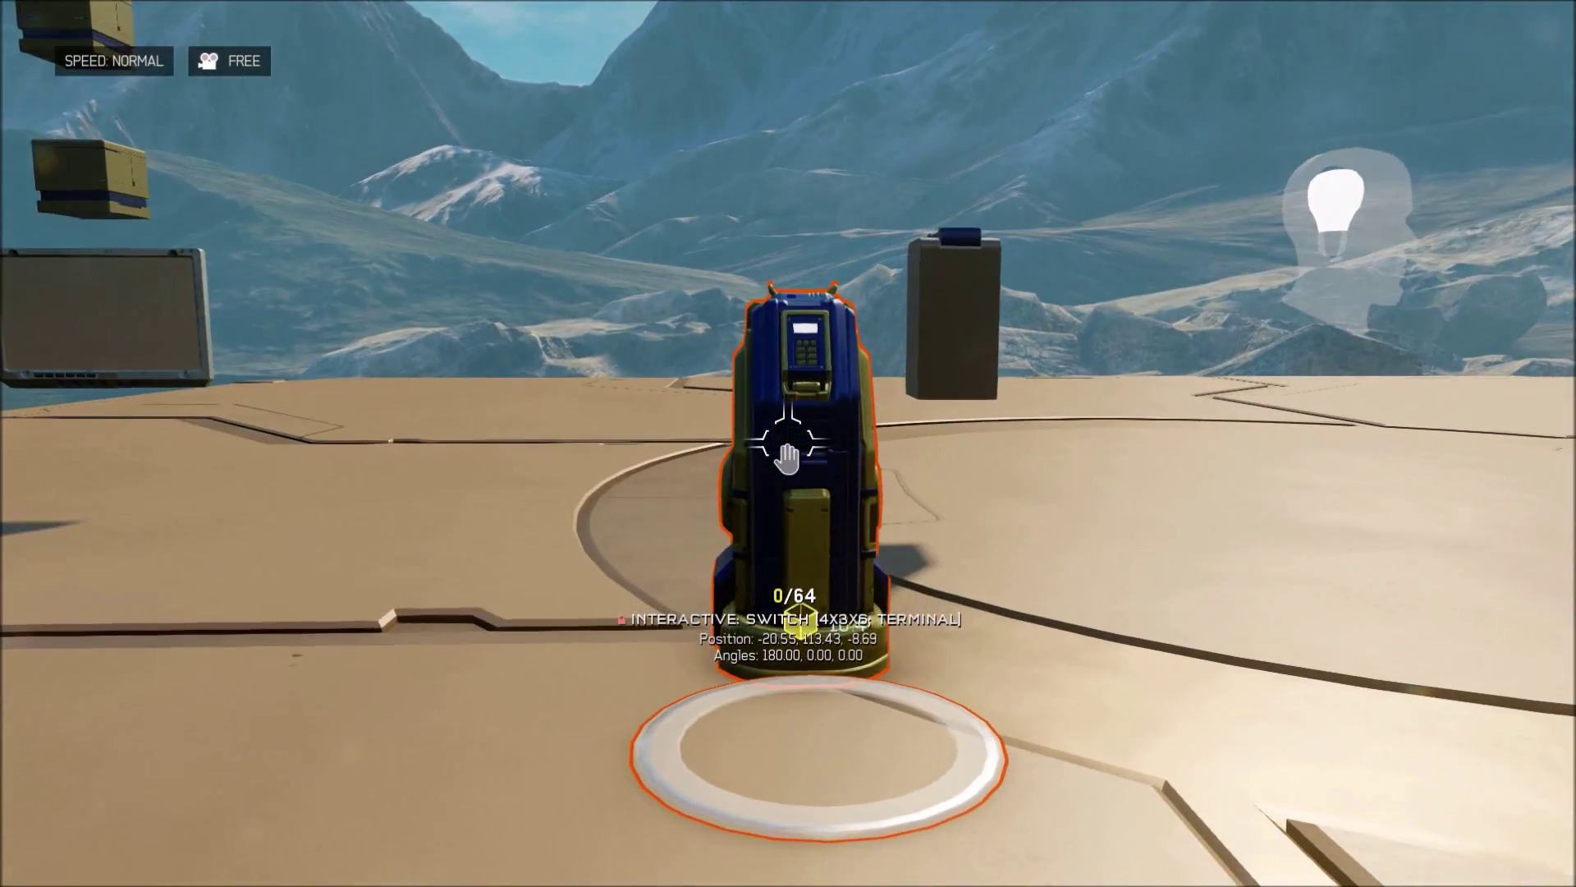
pyautogui.press('d')
pyautogui.press('a')
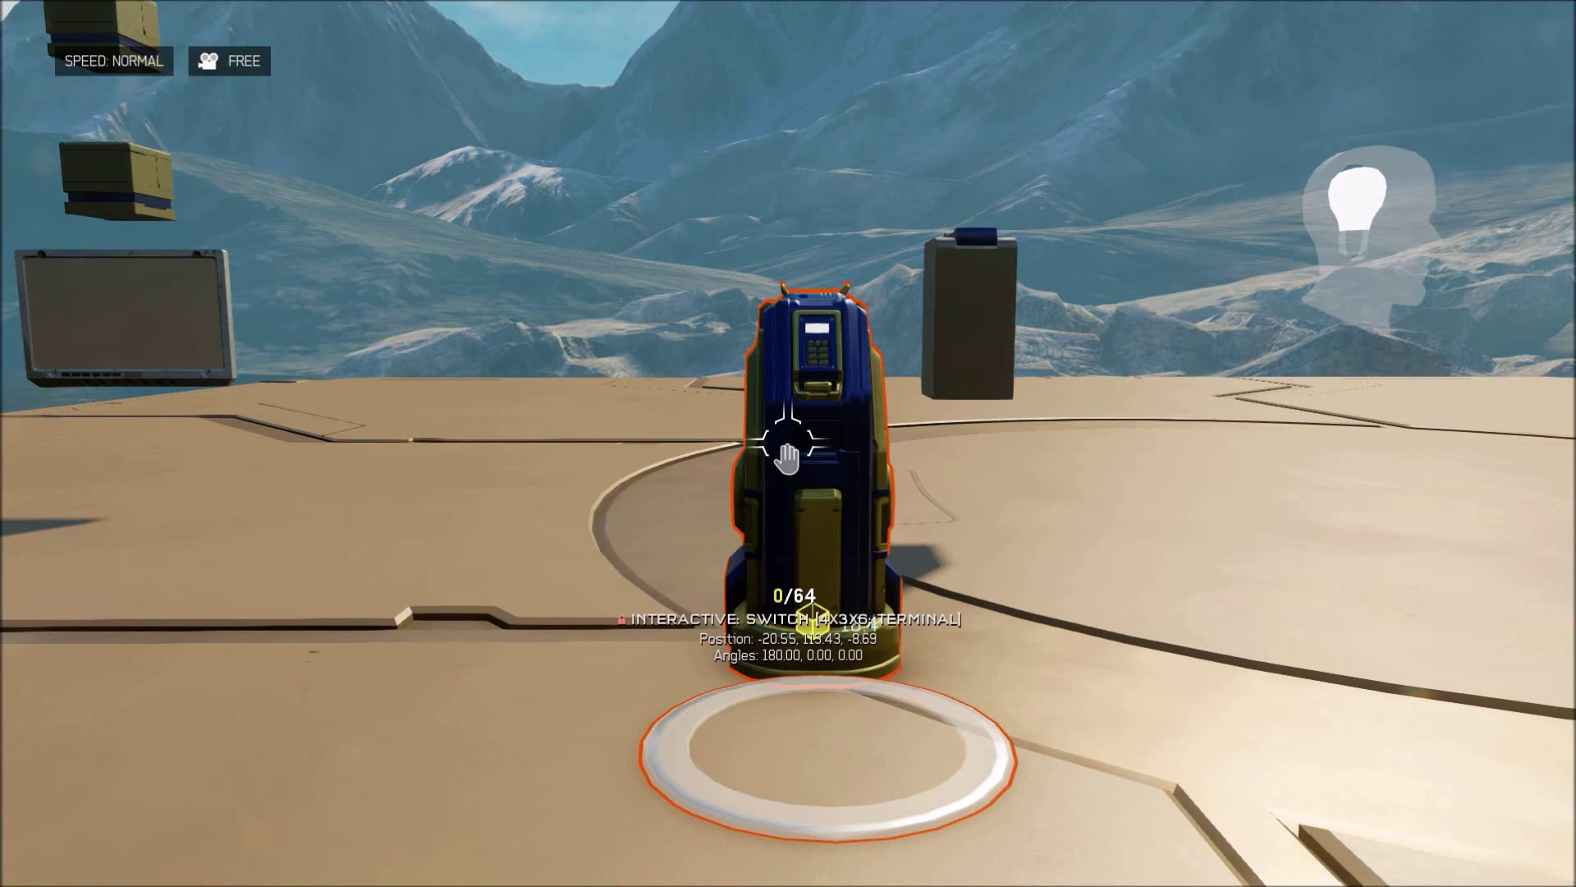
pyautogui.press('w')
pyautogui.press('s')
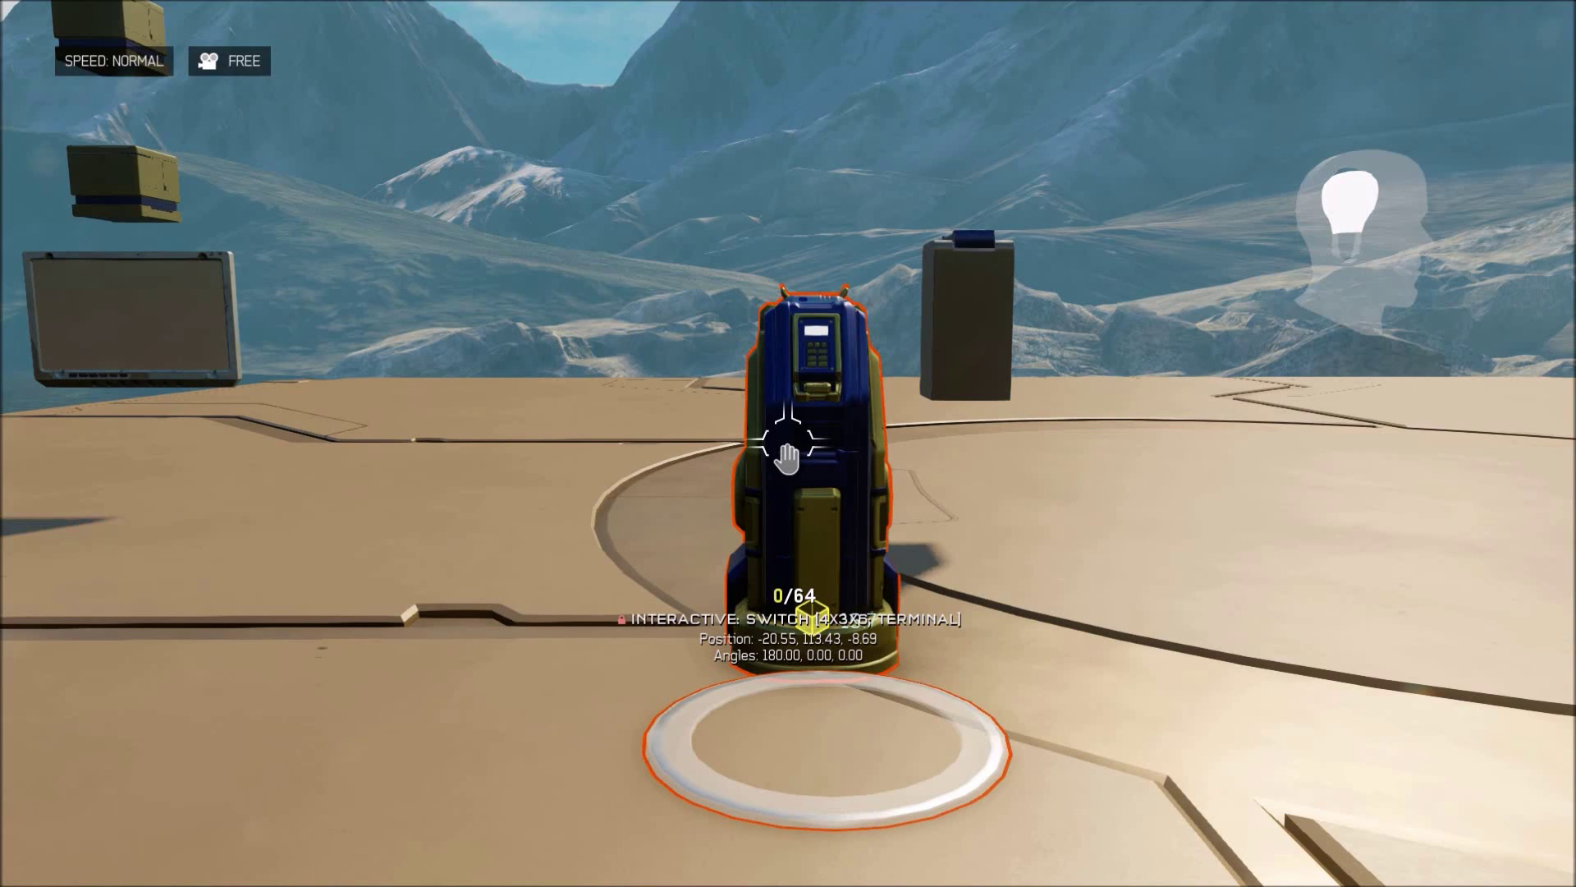
pyautogui.press('r')
pyautogui.press('Return')
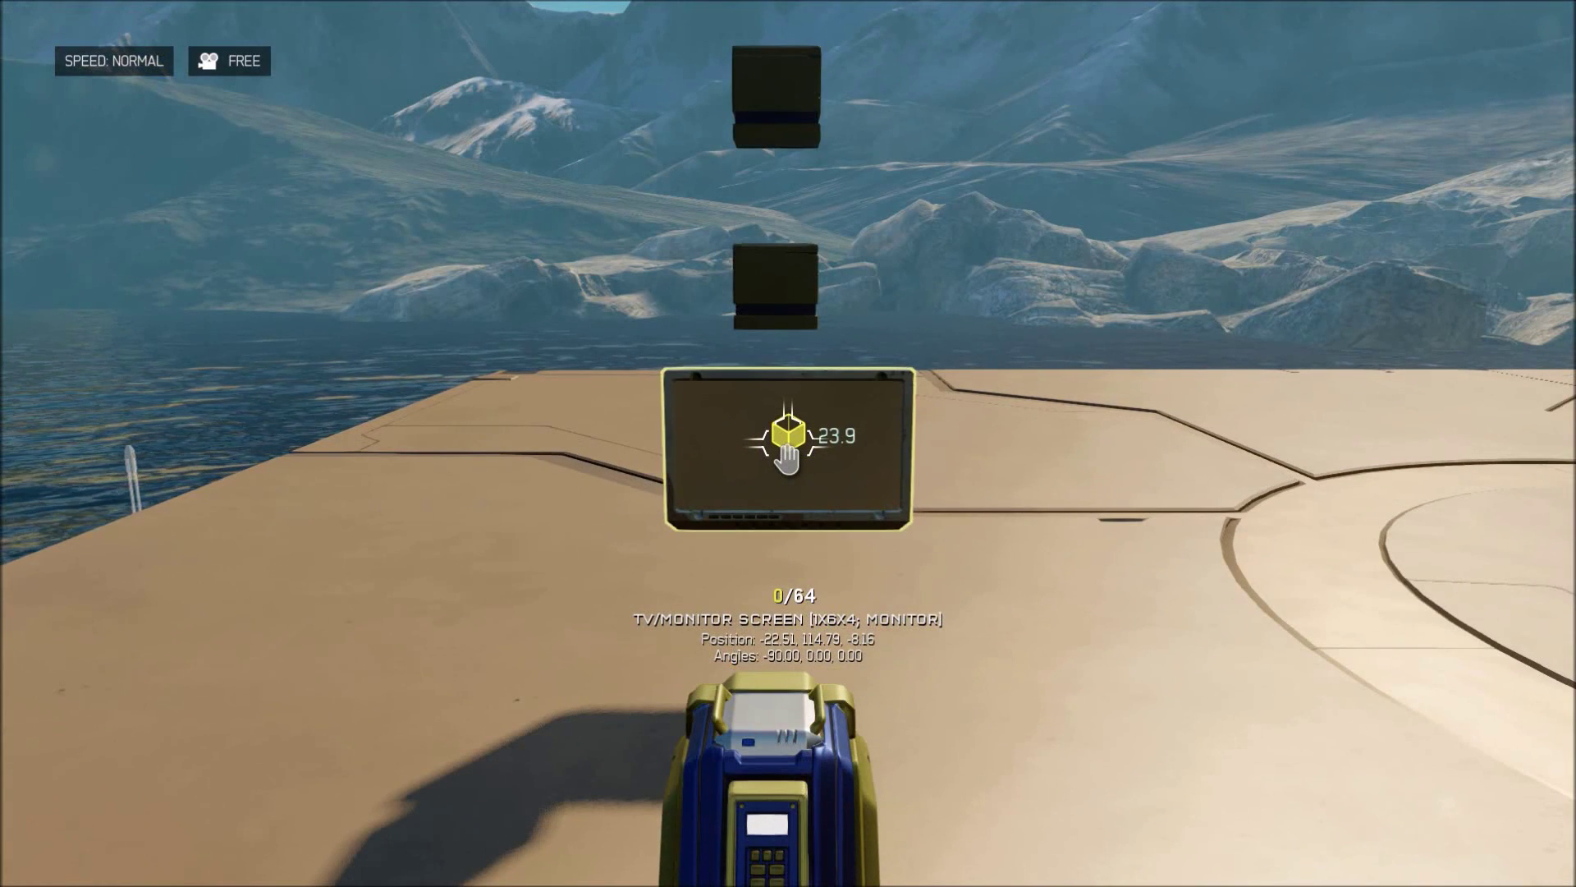
# Step: Open the object properties of the TV/monitor screen
pyautogui.press('s')
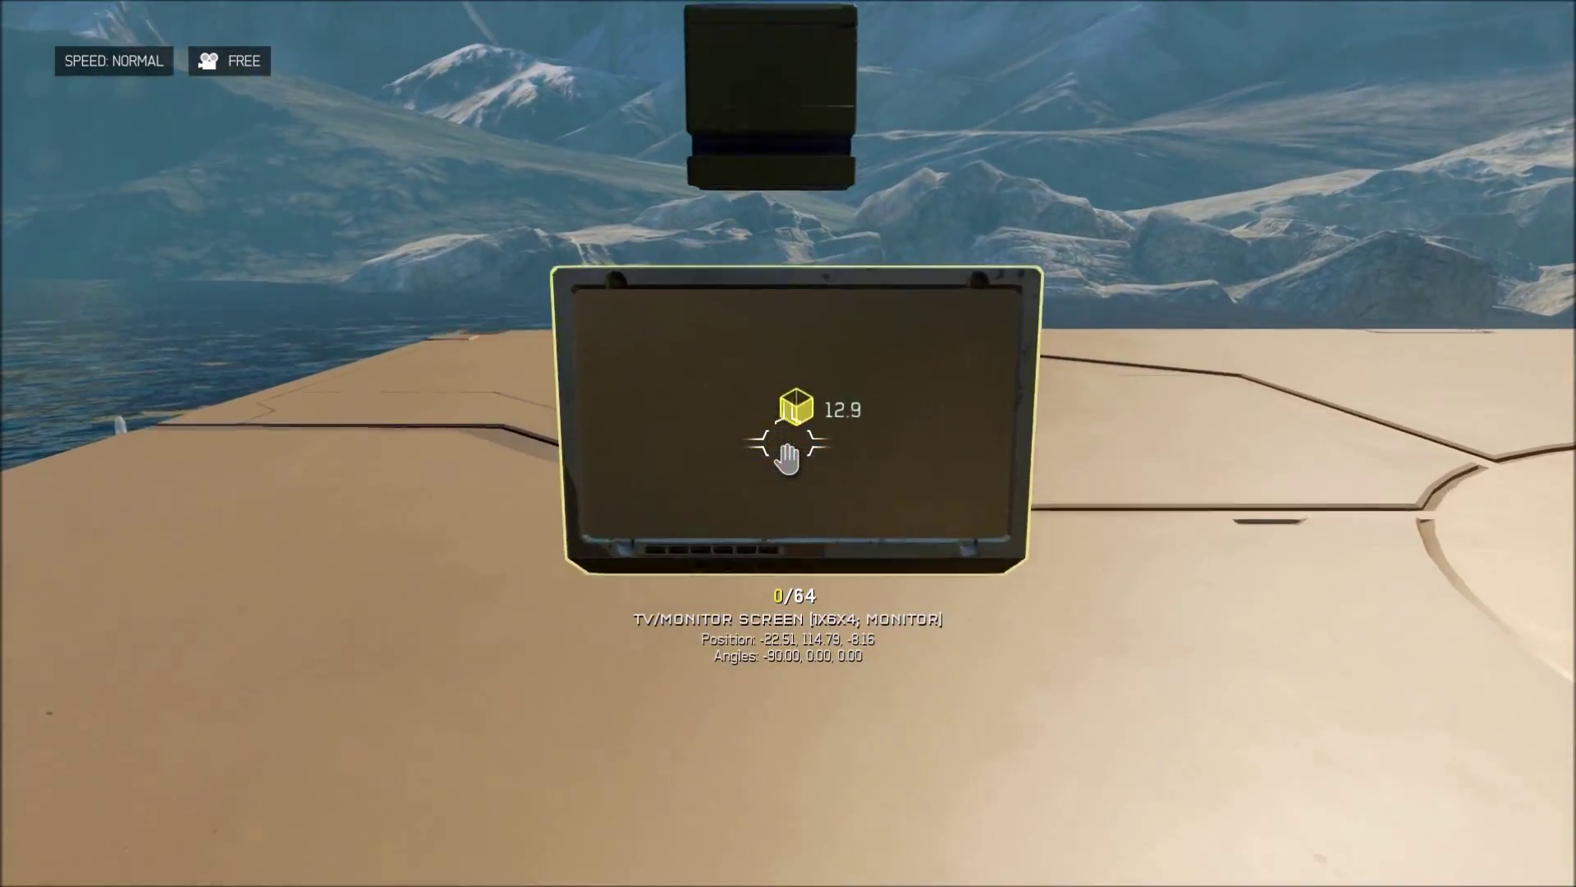
pyautogui.press('w')
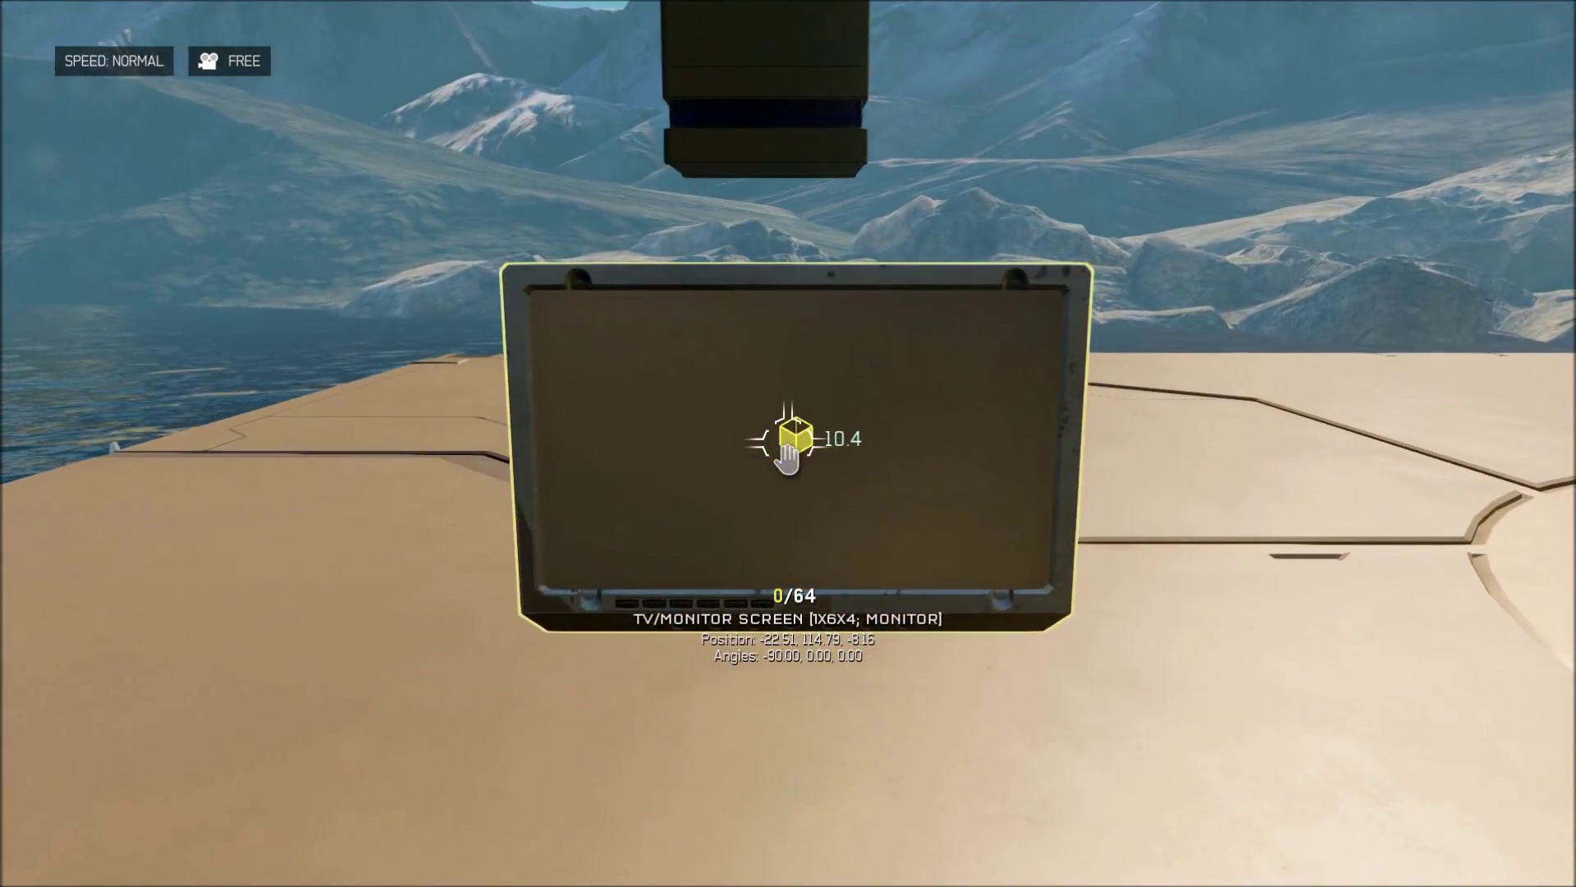
pyautogui.press('o')
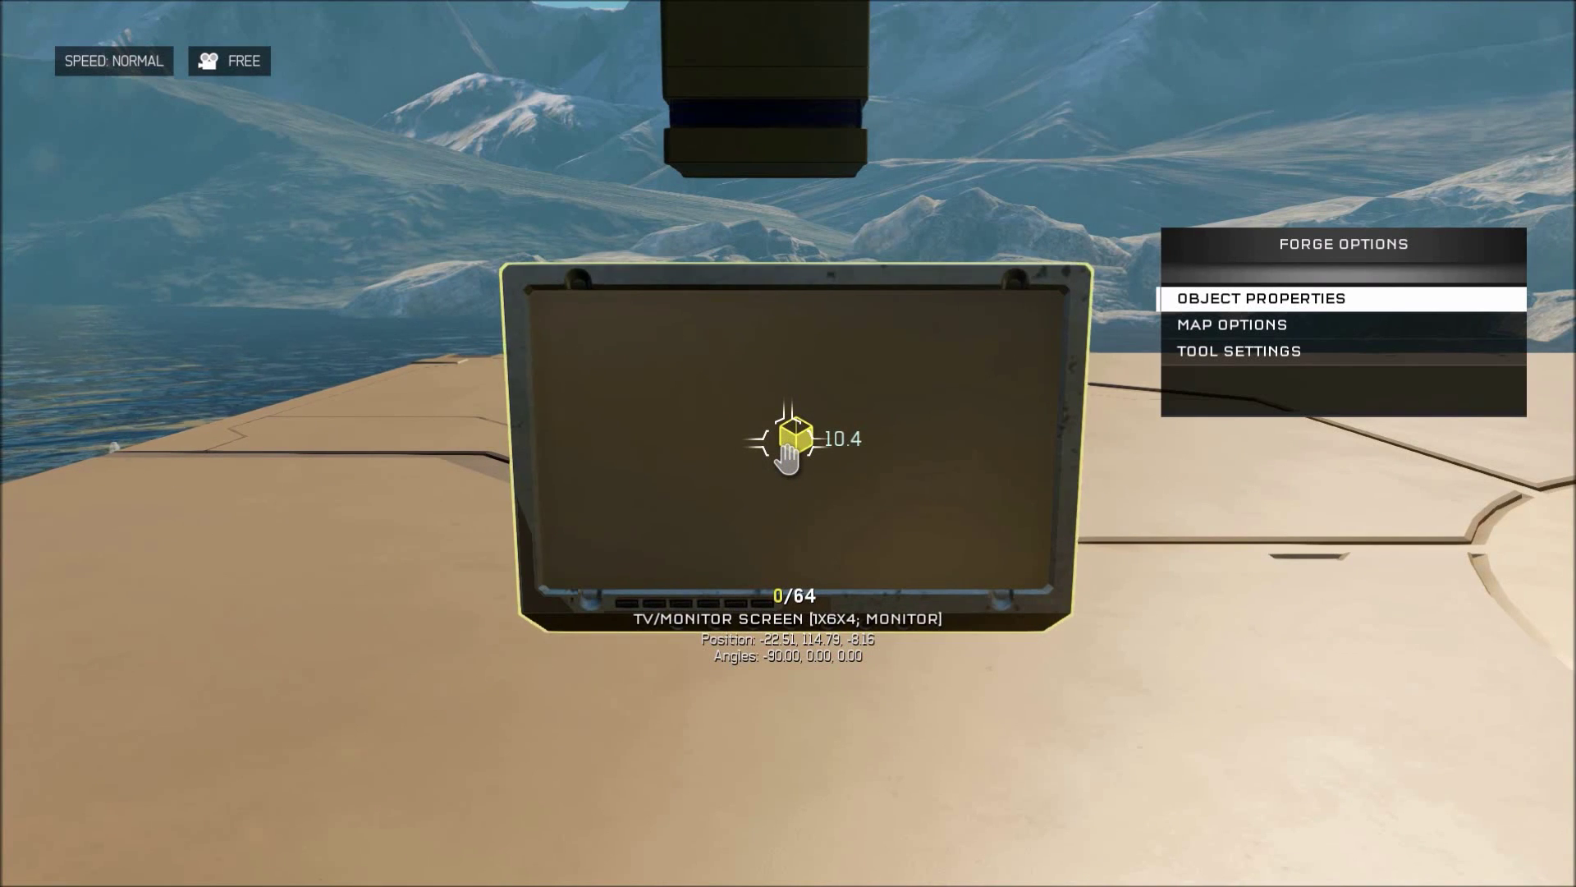
pyautogui.press('Return')
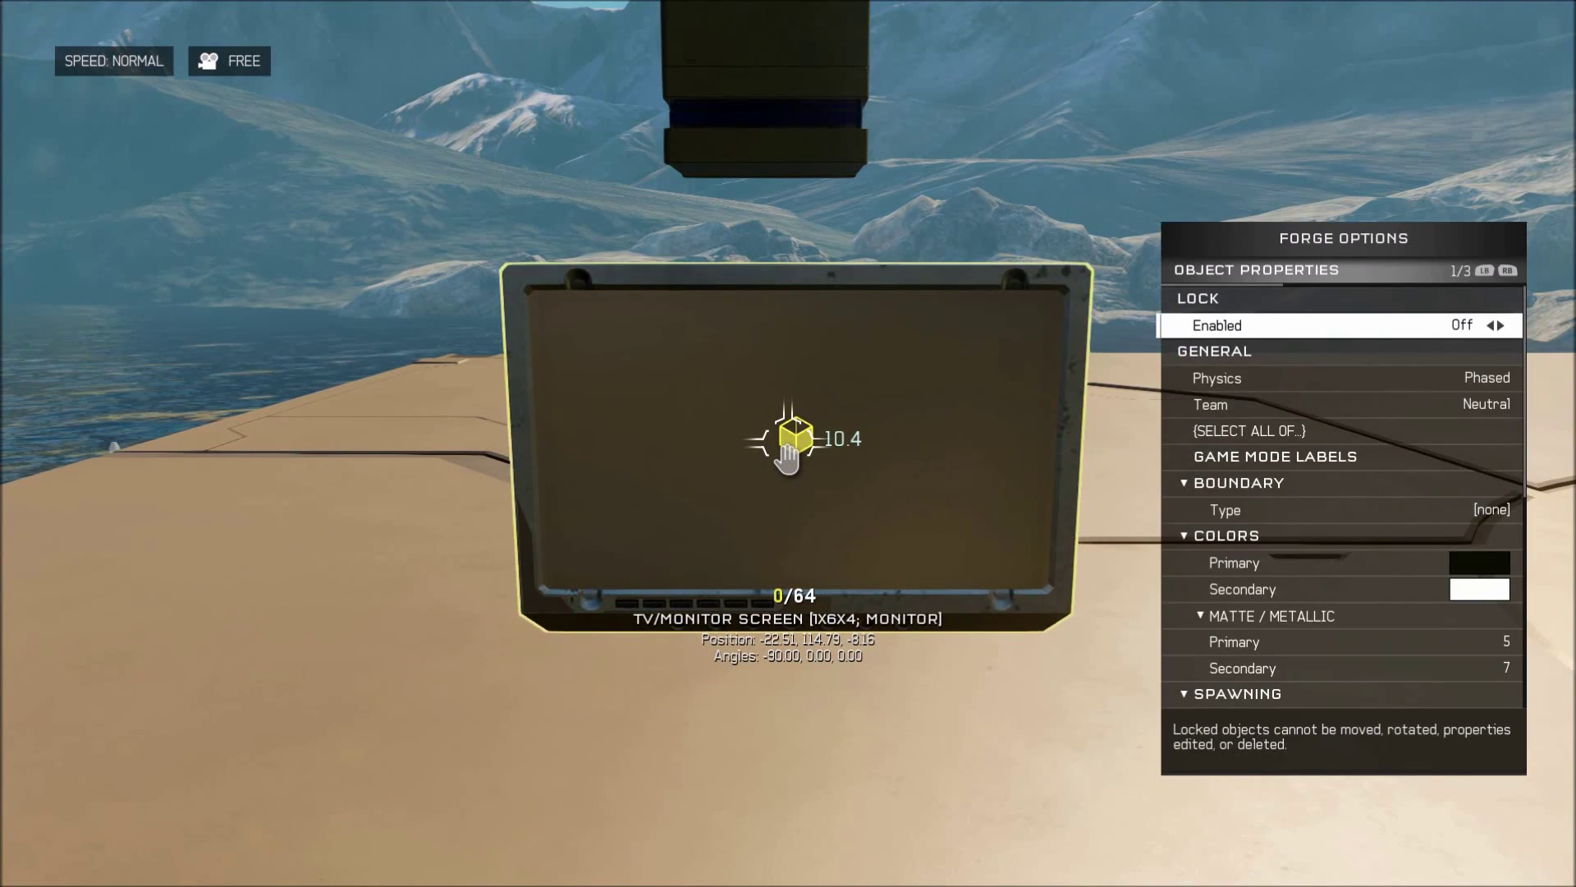
# Step: Examine the monitor's scripting section, including adding and removing scripts and Script 1's condition and channel
pyautogui.press('Down')
pyautogui.press('Down')
pyautogui.press('Down')
pyautogui.press('Down')
pyautogui.press('Down')
pyautogui.press('Down')
pyautogui.press('Down')
pyautogui.press('Down')
pyautogui.press('Down')
pyautogui.press('Down')
pyautogui.press('Down')
pyautogui.press('Down')
pyautogui.press('Down')
pyautogui.press('Down')
pyautogui.press('Down')
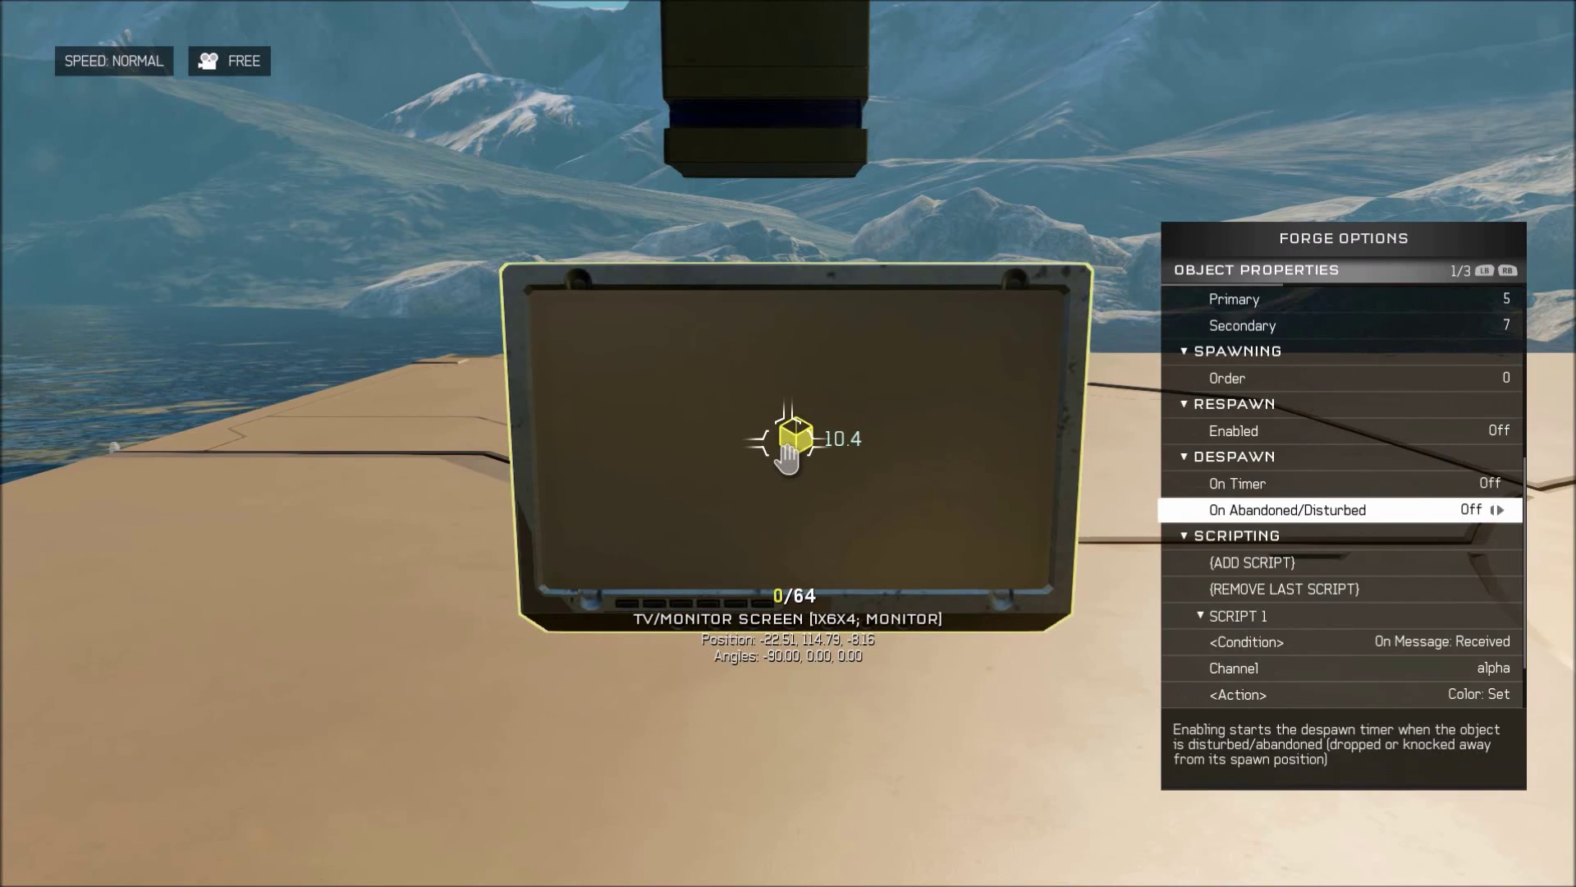
pyautogui.press('Up')
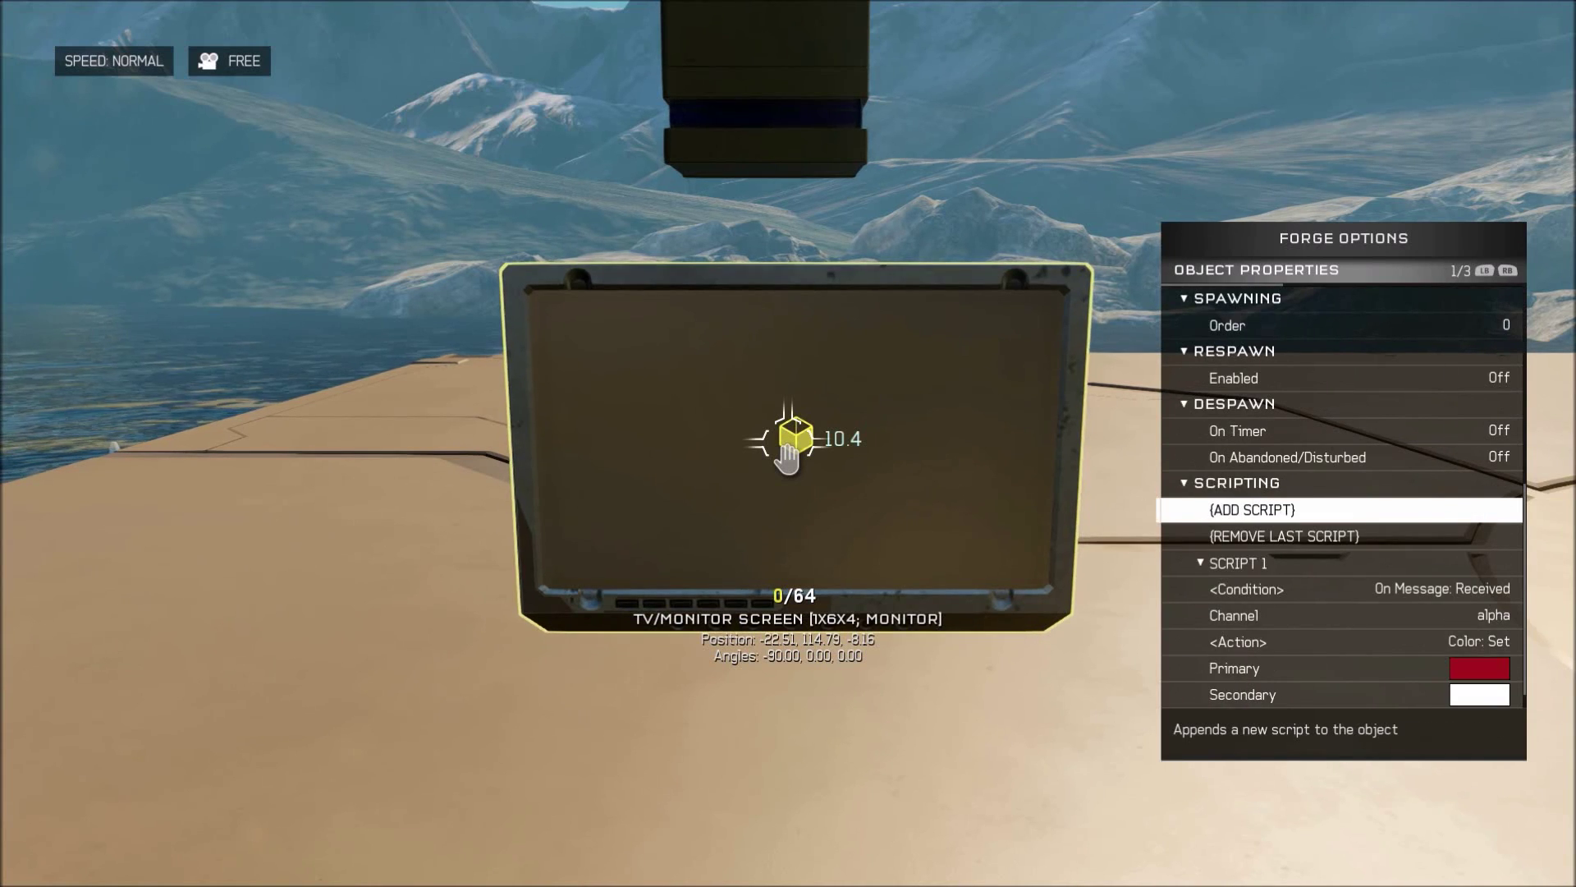
pyautogui.press('Up')
pyautogui.press('Down')
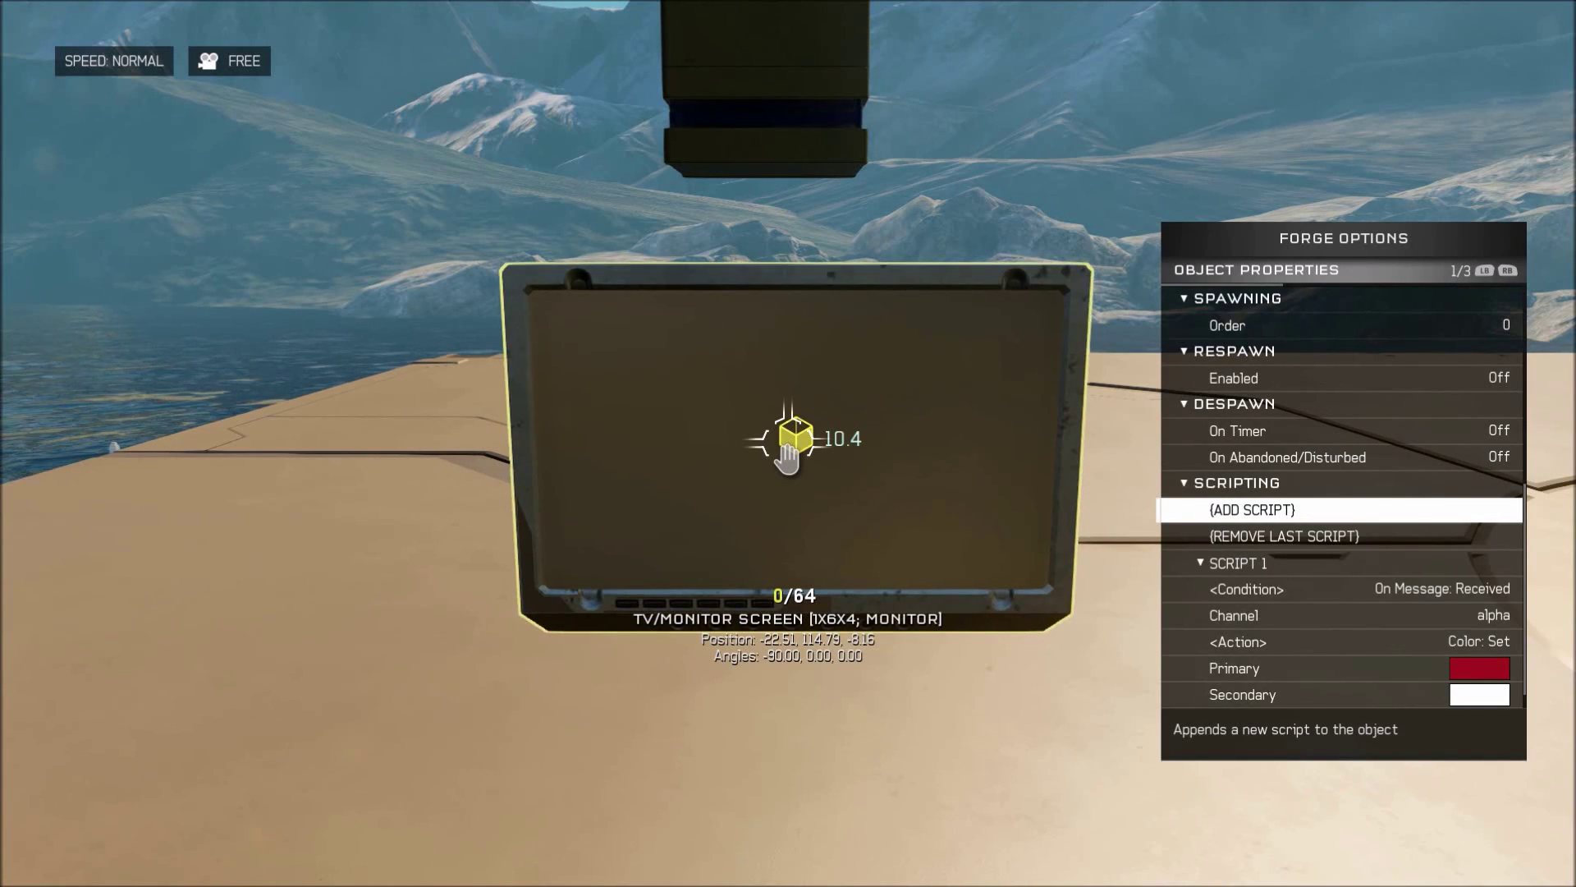
pyautogui.press('Down')
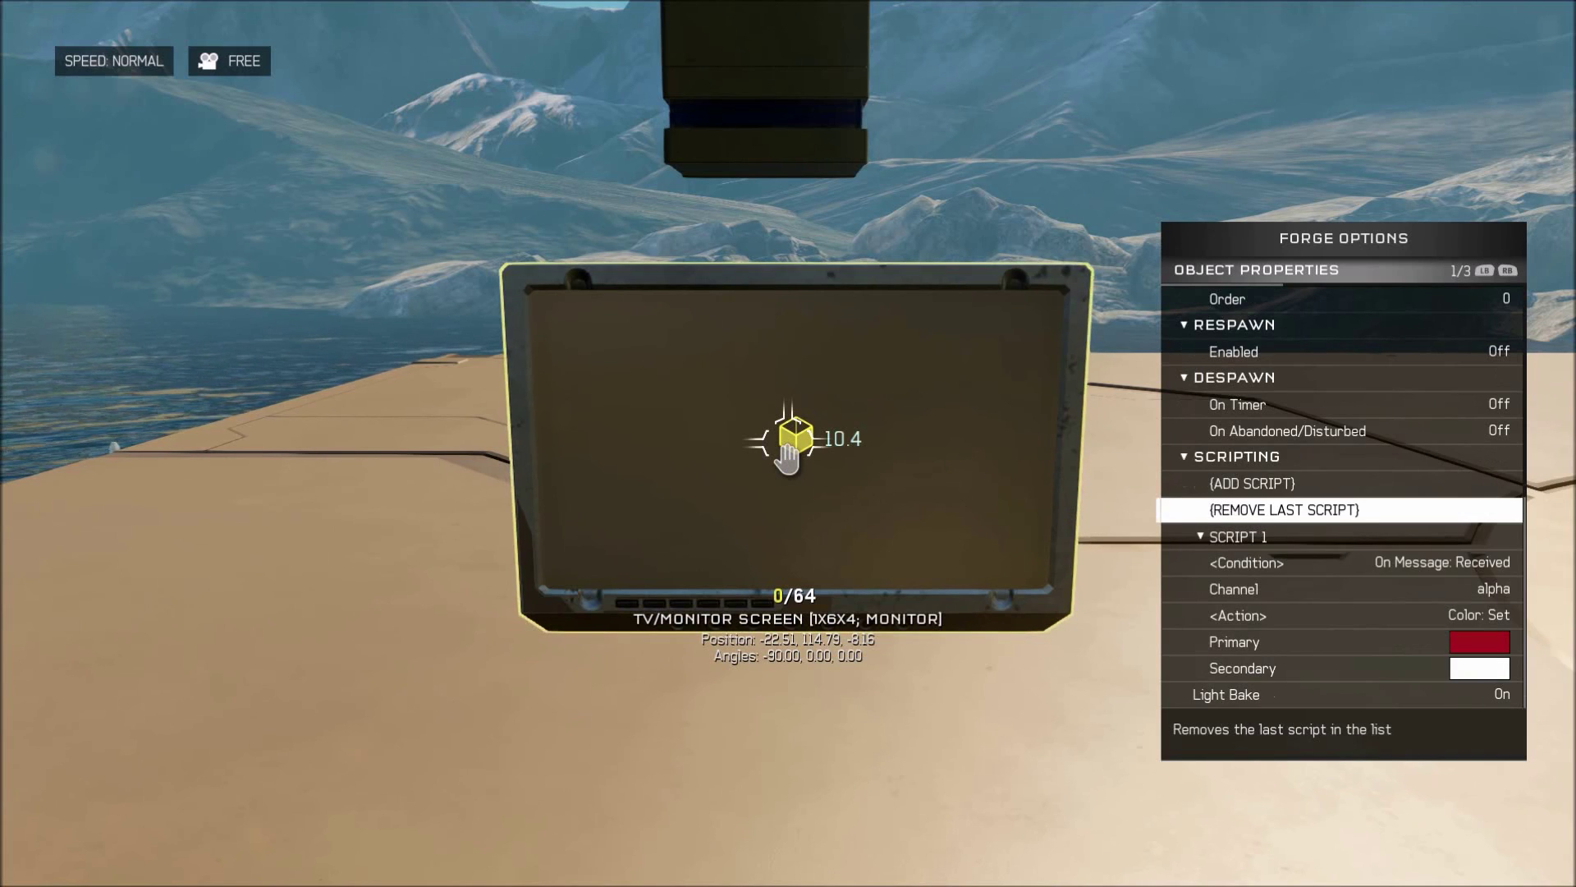
pyautogui.press('Down')
pyautogui.press('Down')
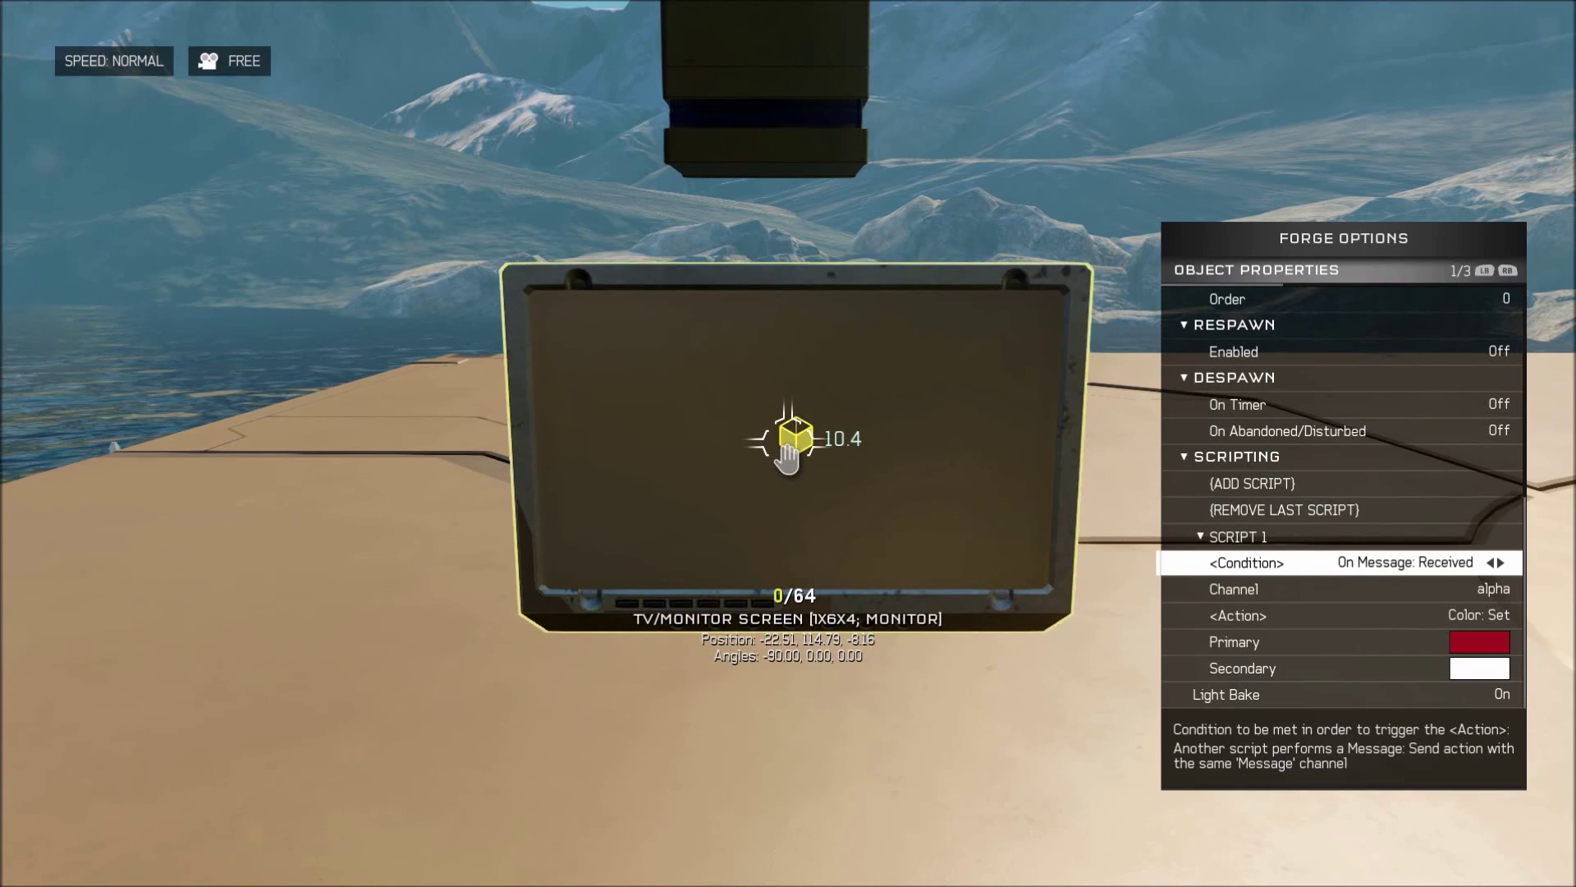
pyautogui.press('Down')
pyautogui.press('Up')
pyautogui.press('Down')
pyautogui.press('Down')
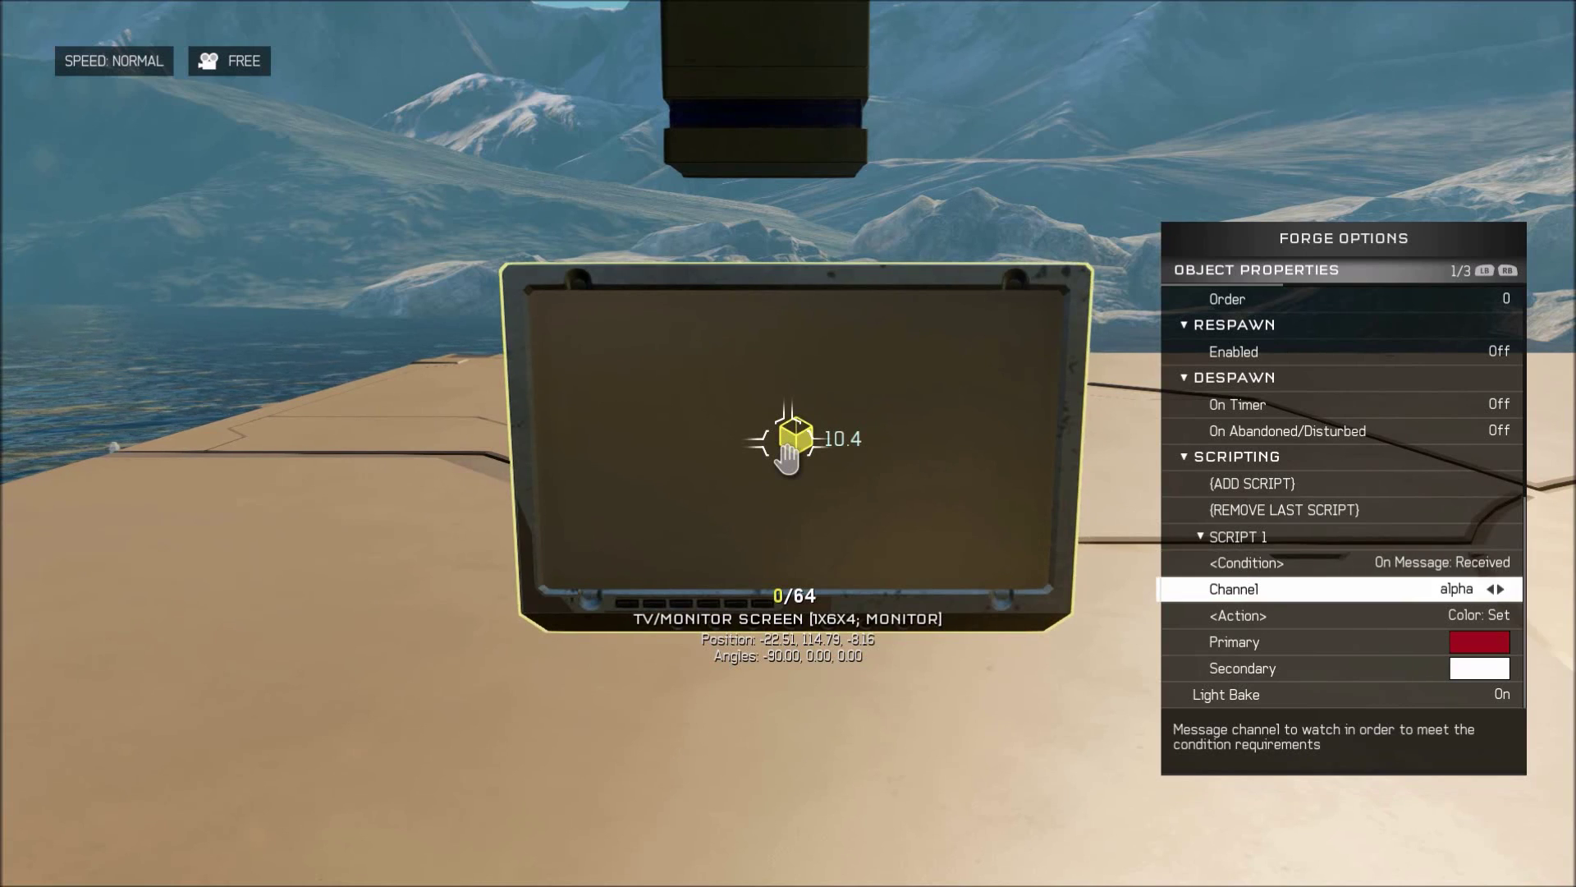
pyautogui.press('Up')
pyautogui.press('Up')
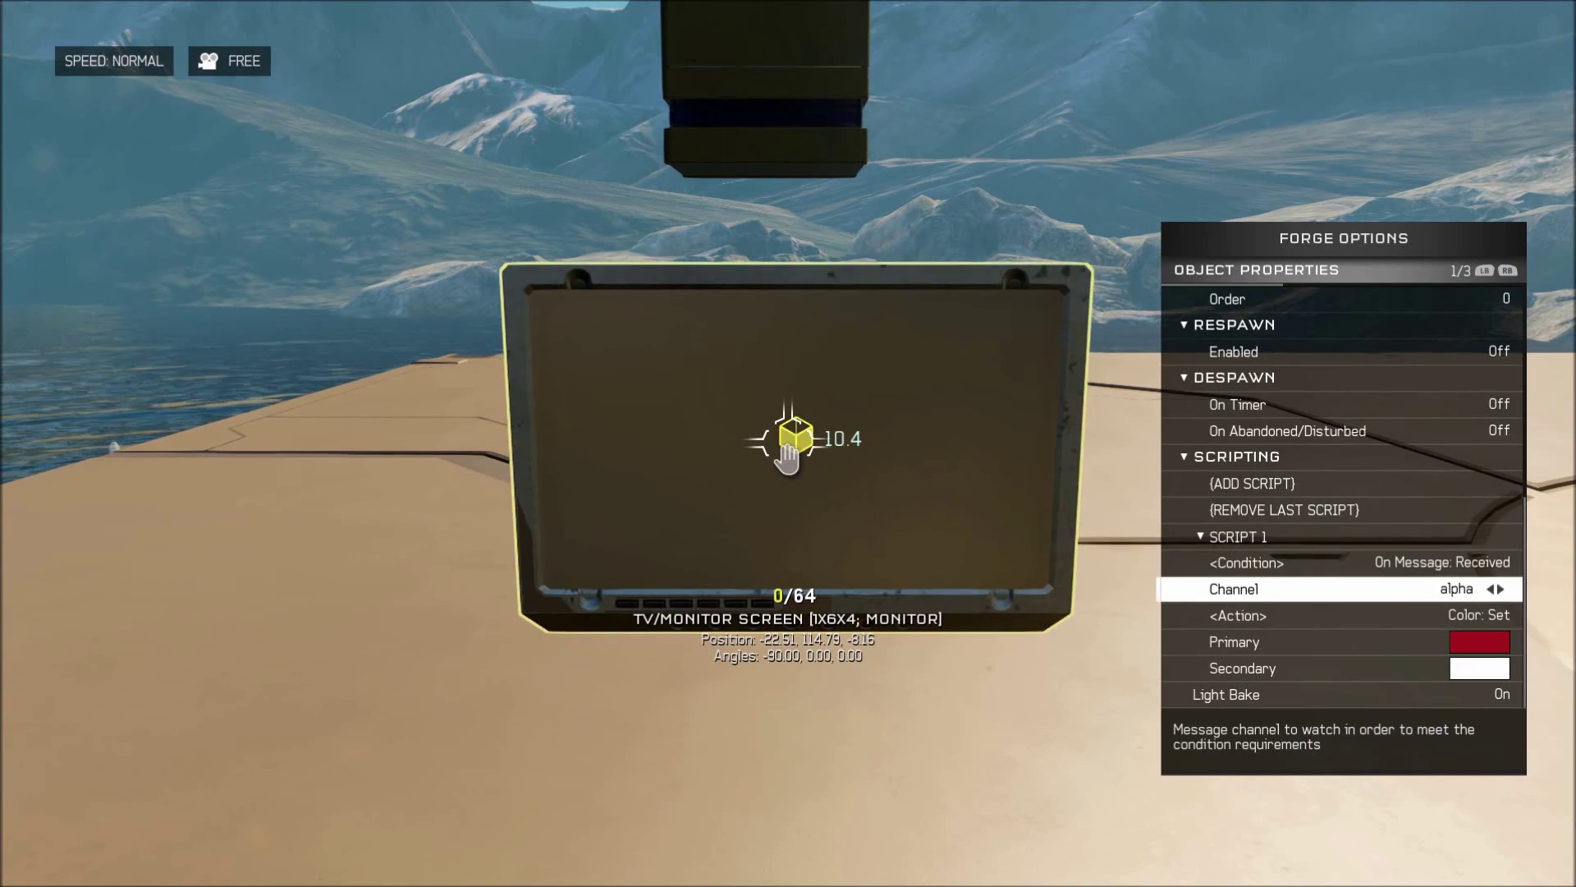
# Step: Set the monitor's Script 1 condition to [none] and step forward to On Spawn
pyautogui.press('Left')
pyautogui.press('Left')
pyautogui.press('Left')
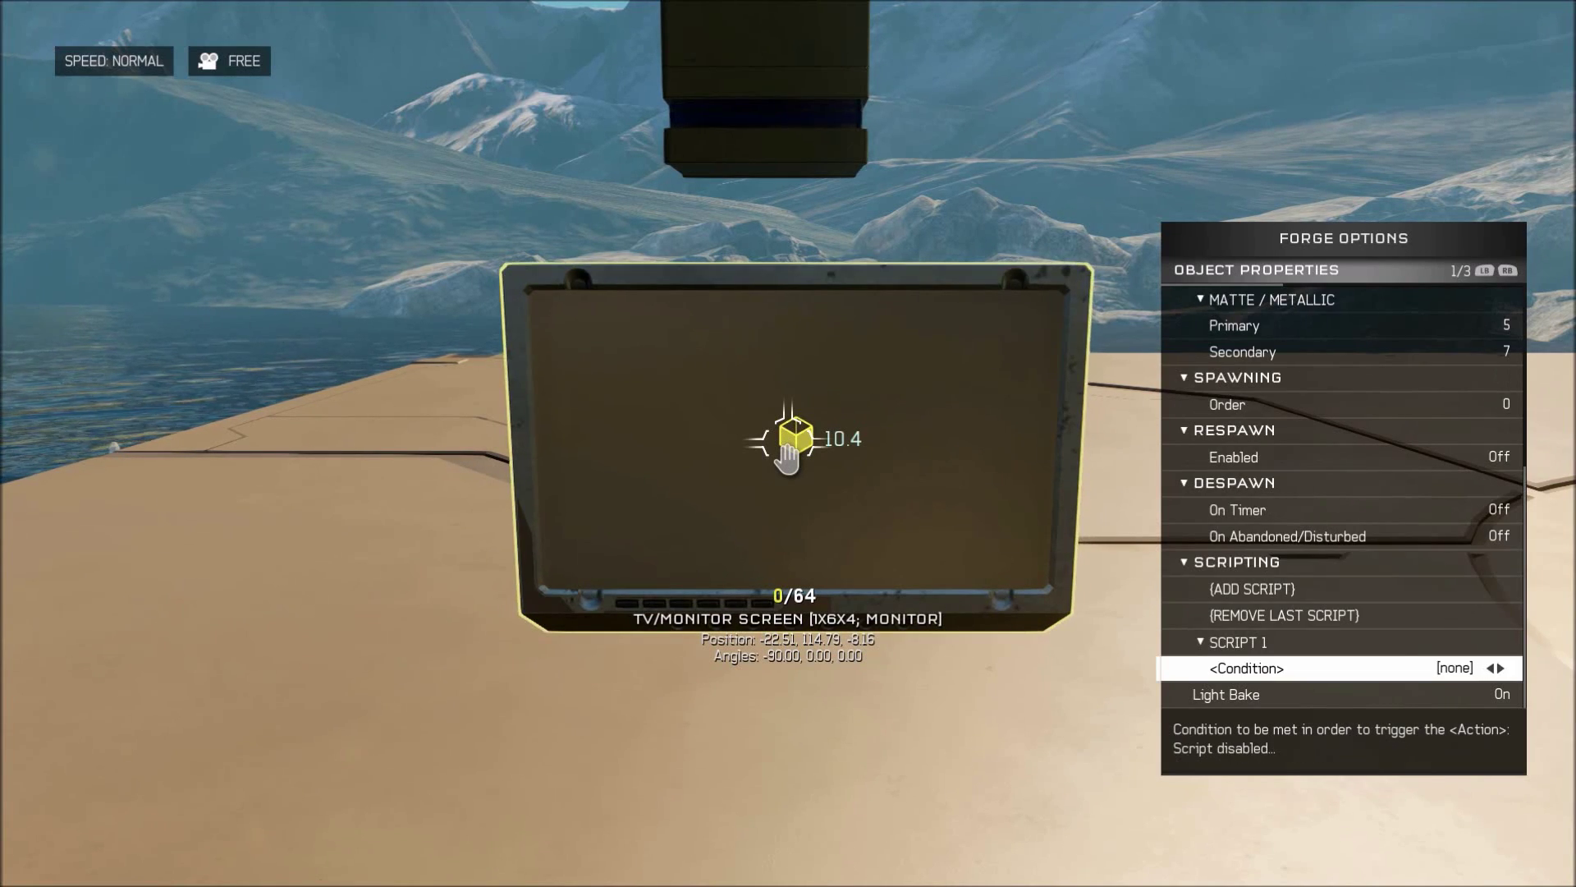
pyautogui.press('Left')
pyautogui.press('Right')
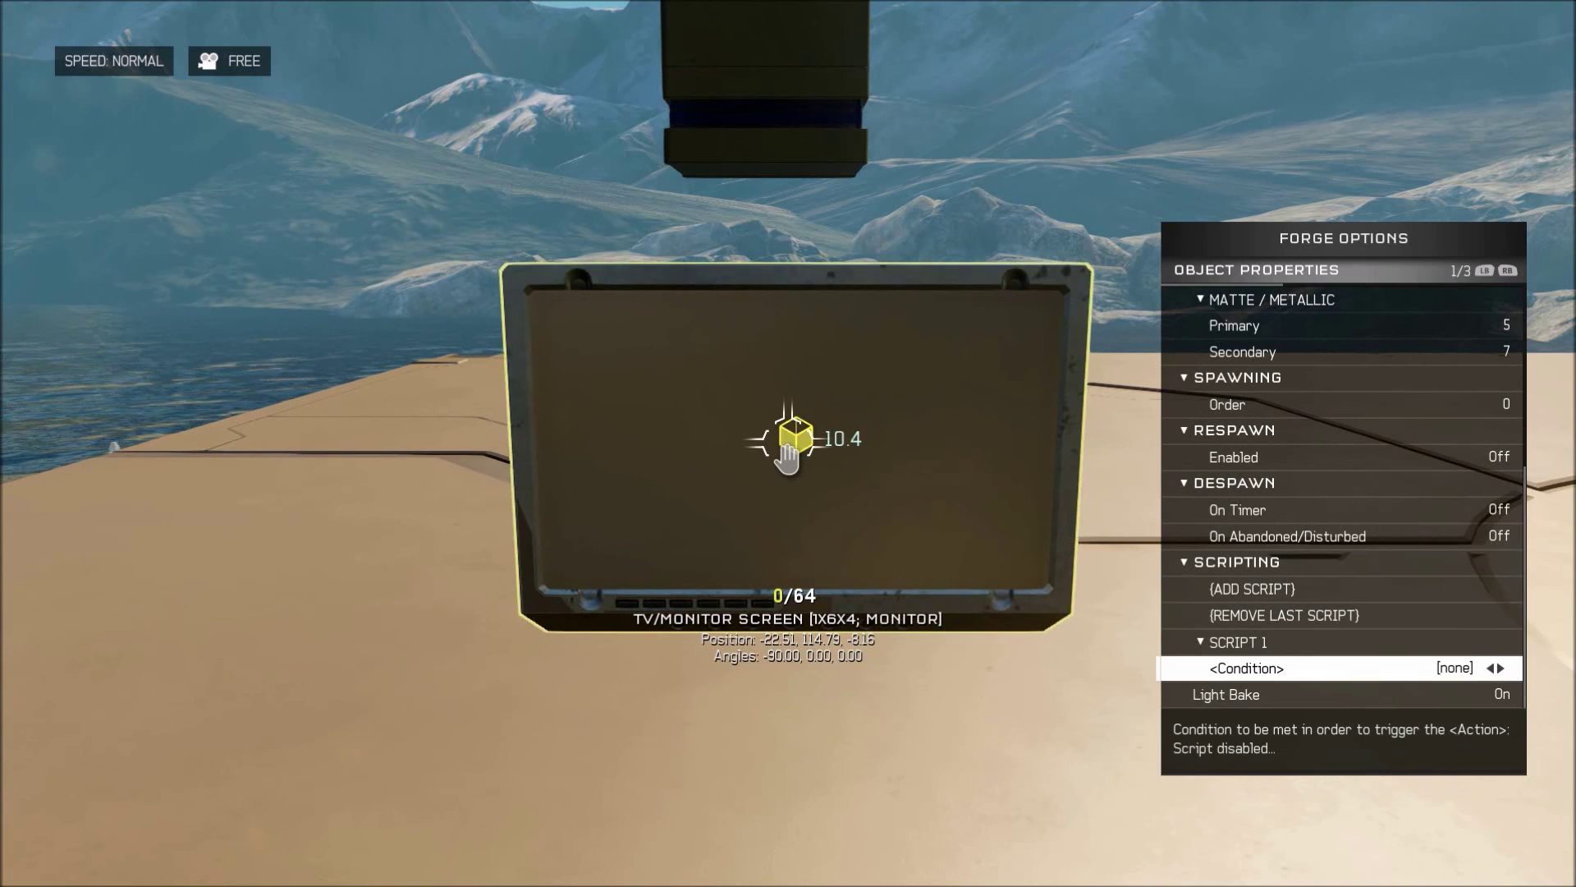
pyautogui.press('Right')
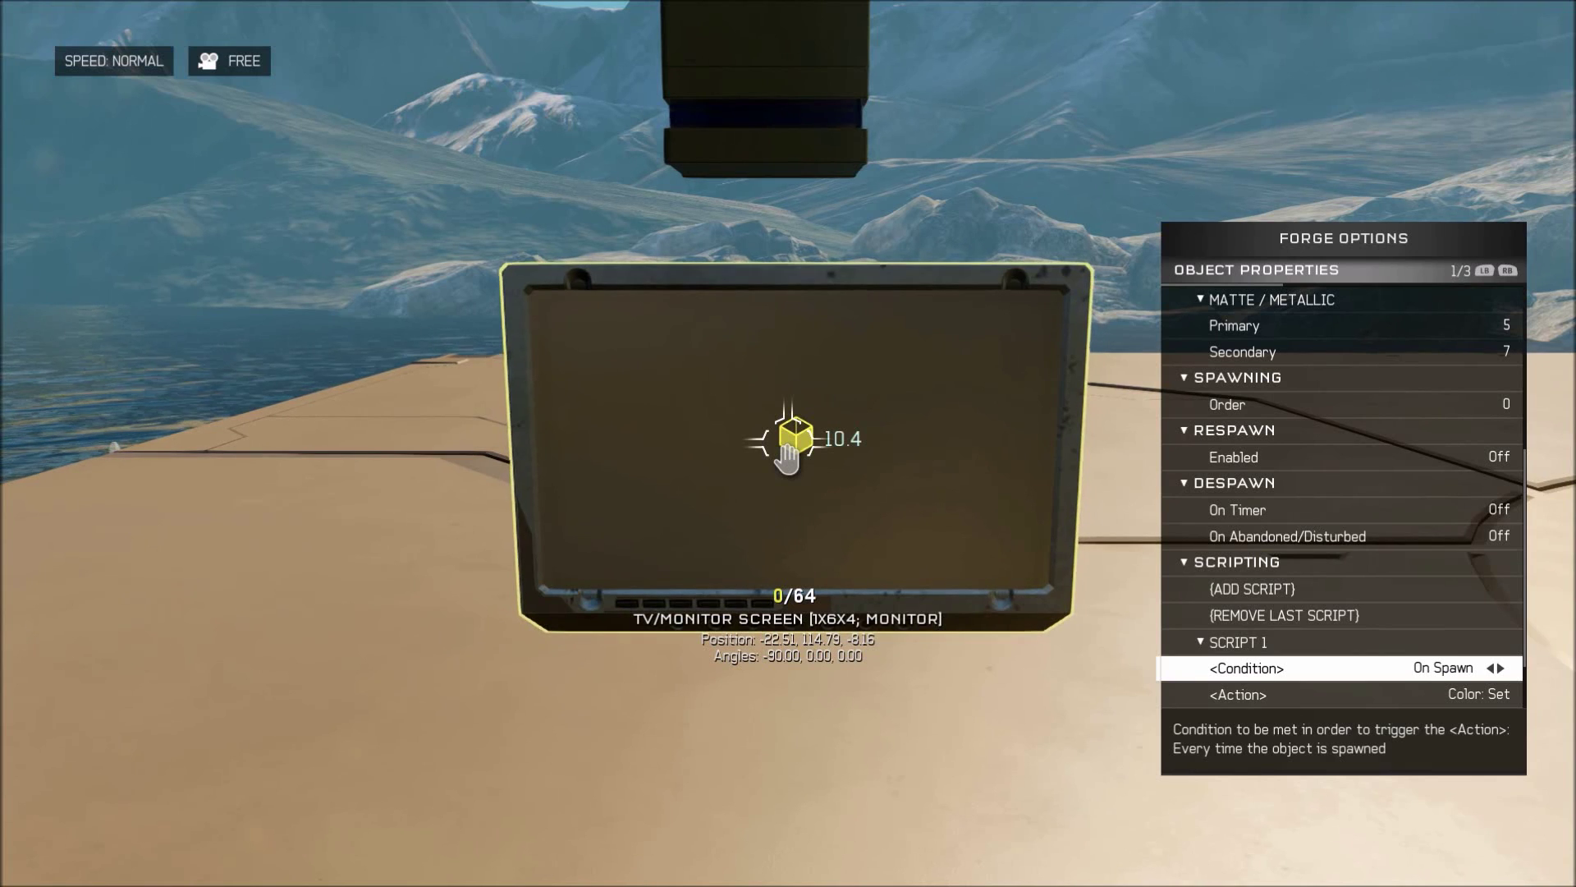
# Step: Step the Script 1 condition through On Destroyed/Despawn, On Message: Received and On Power: State to On Timer
pyautogui.press('Down')
pyautogui.press('Up')
pyautogui.press('Right')
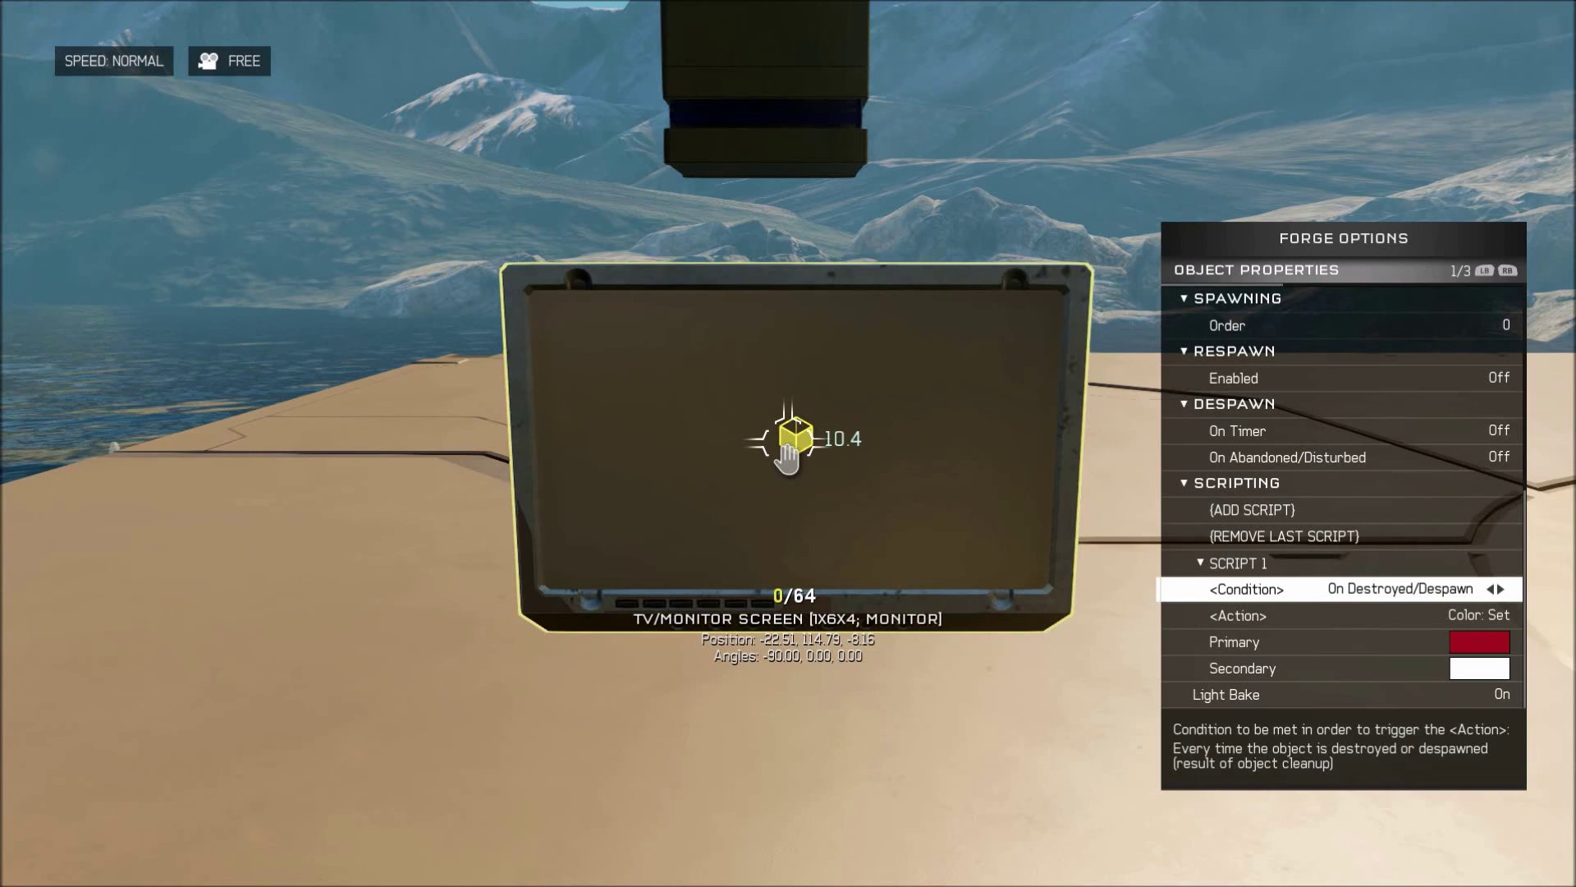
pyautogui.press('Right')
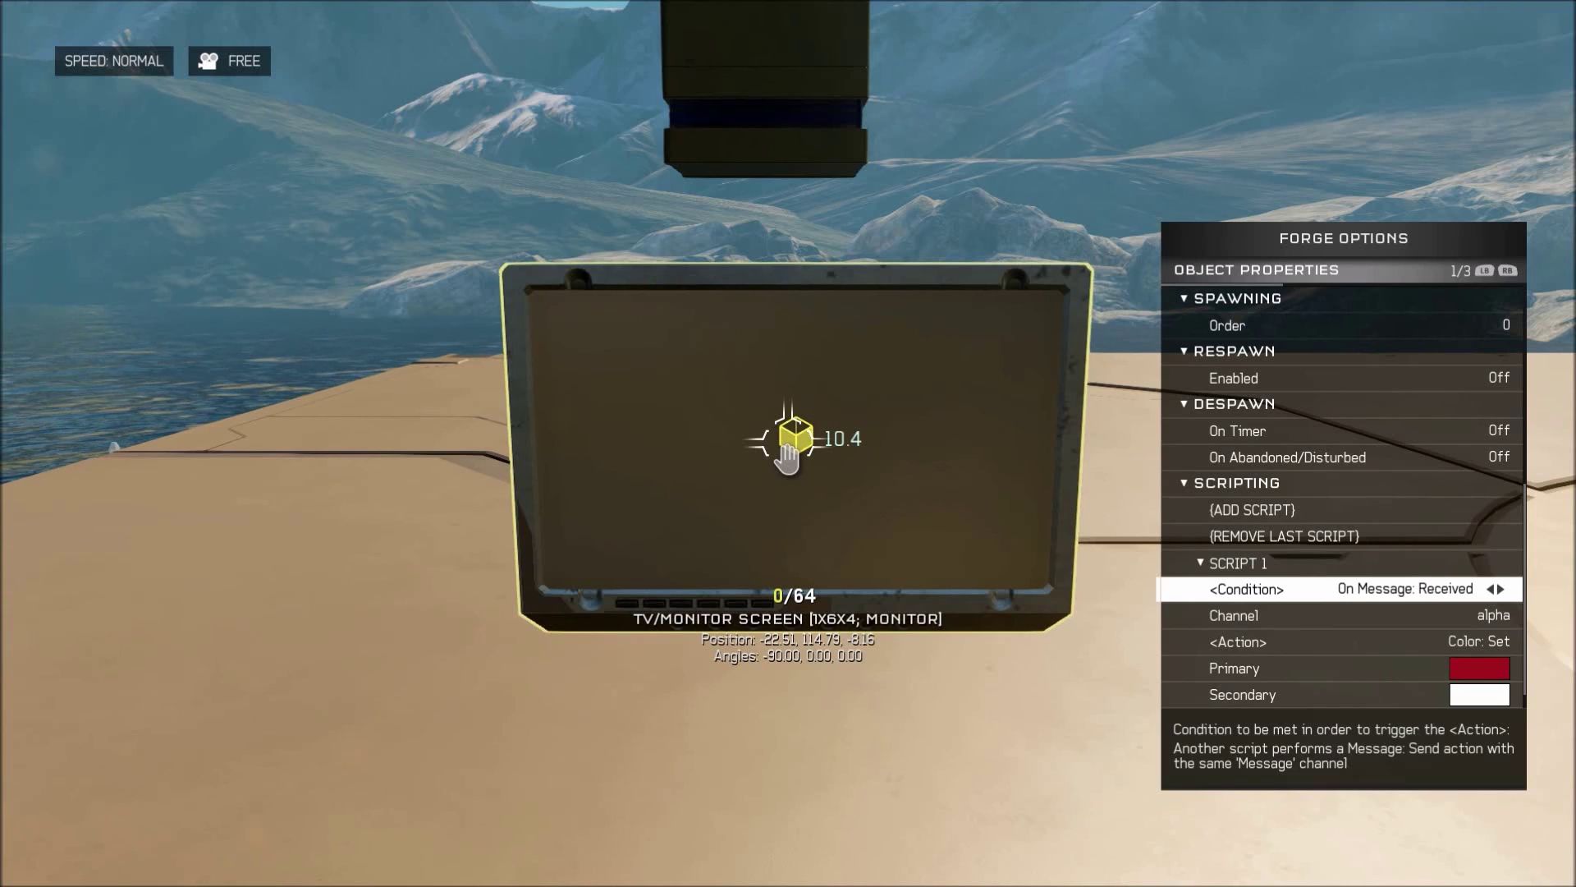
pyautogui.press('Right')
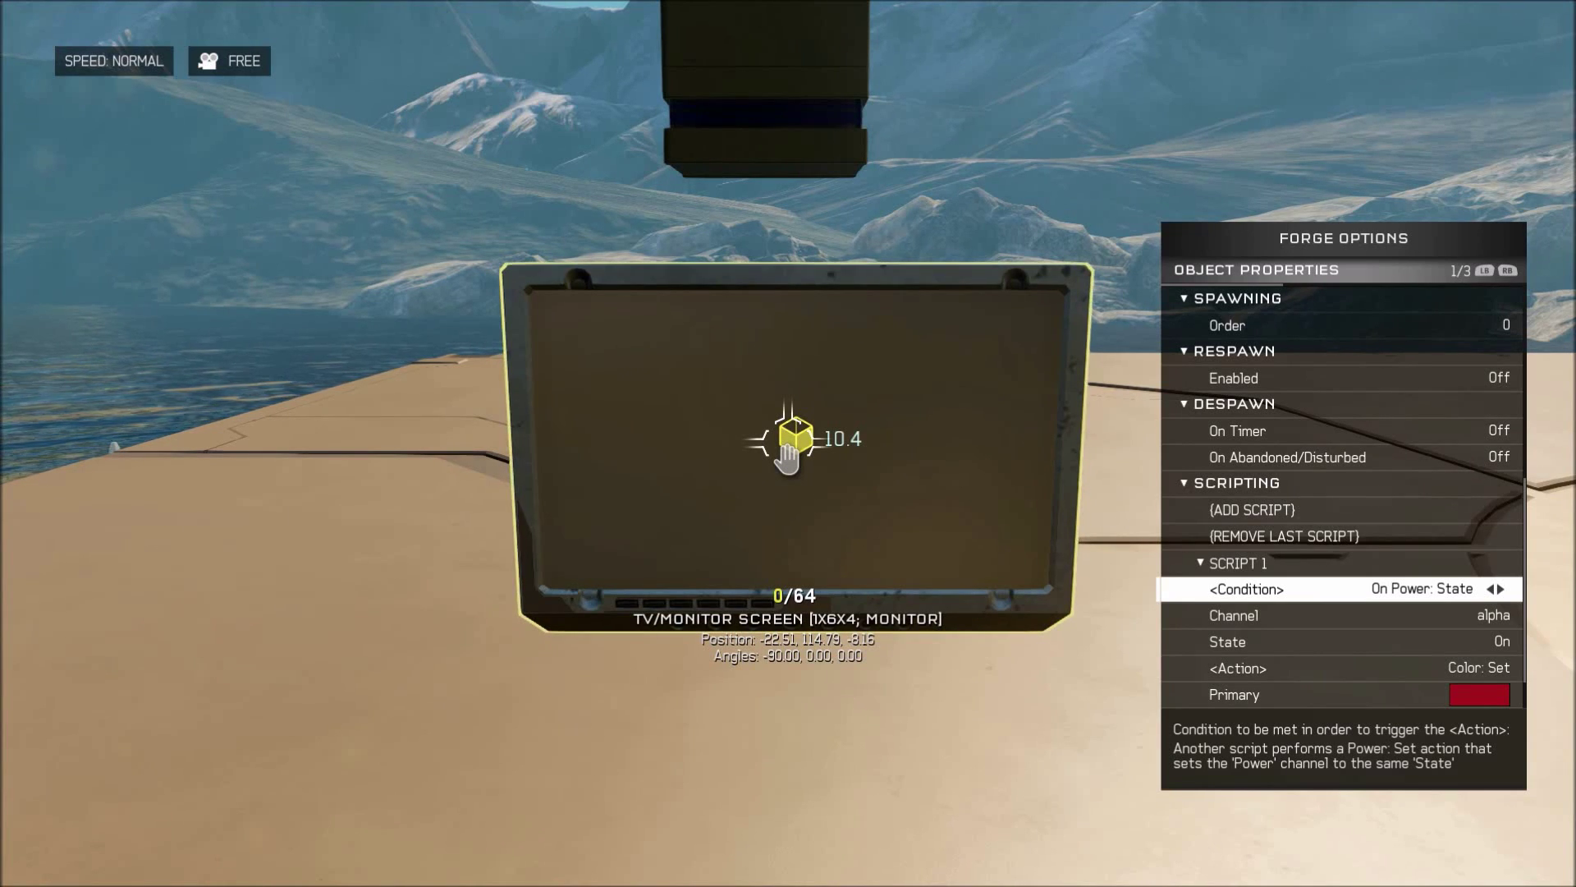
pyautogui.press('Right')
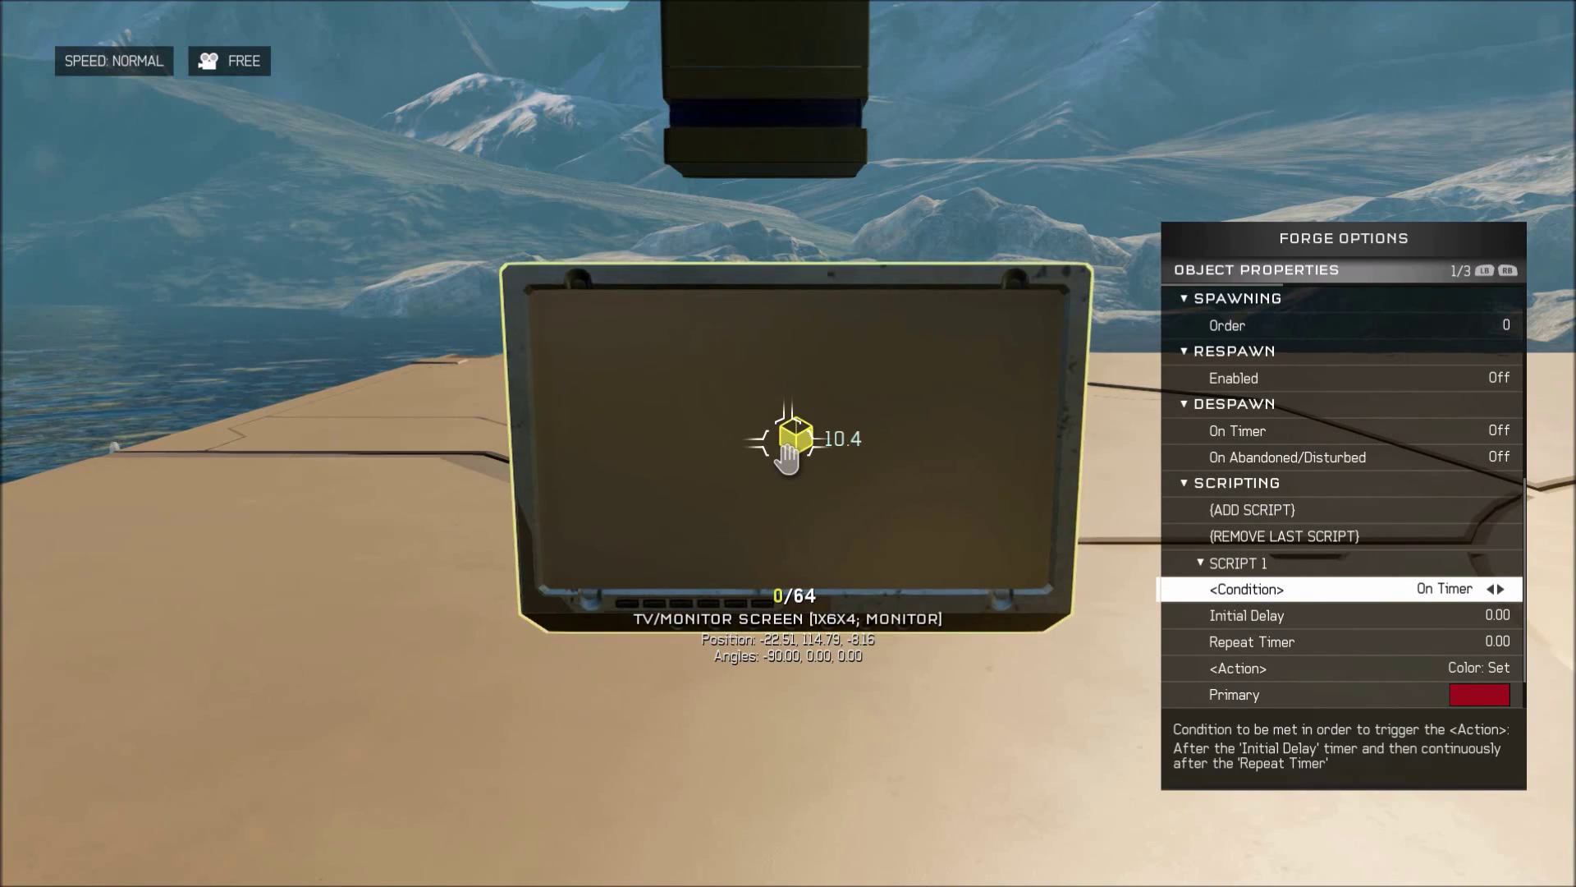
# Step: Step the Script 1 condition back through On Match: Start and On Round: Start to On Message/Power: Multi
pyautogui.press('Left')
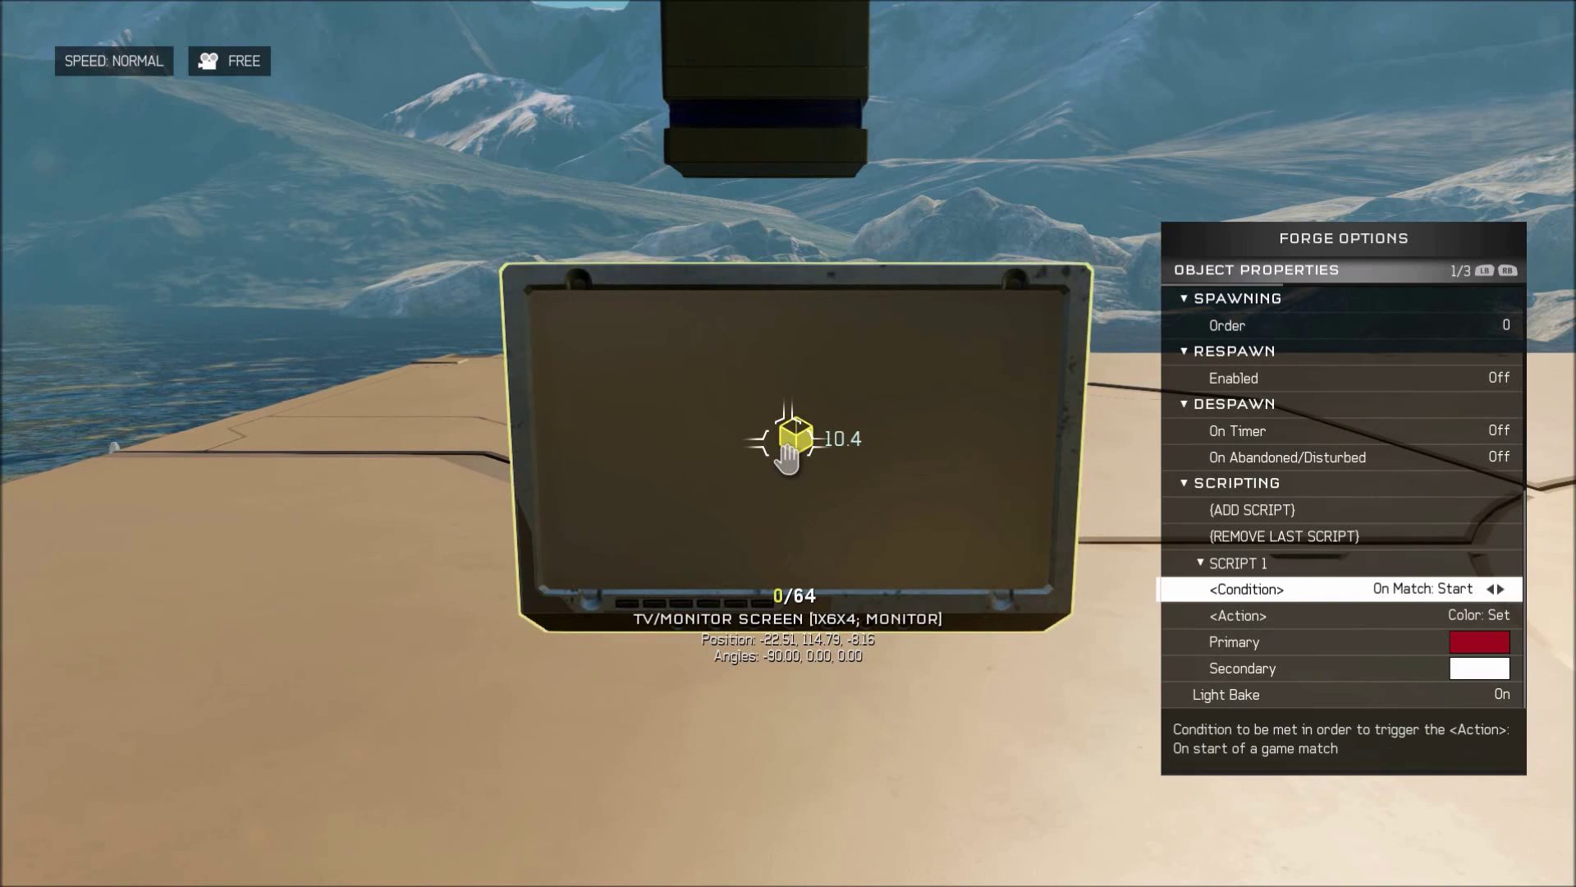
pyautogui.press('Left')
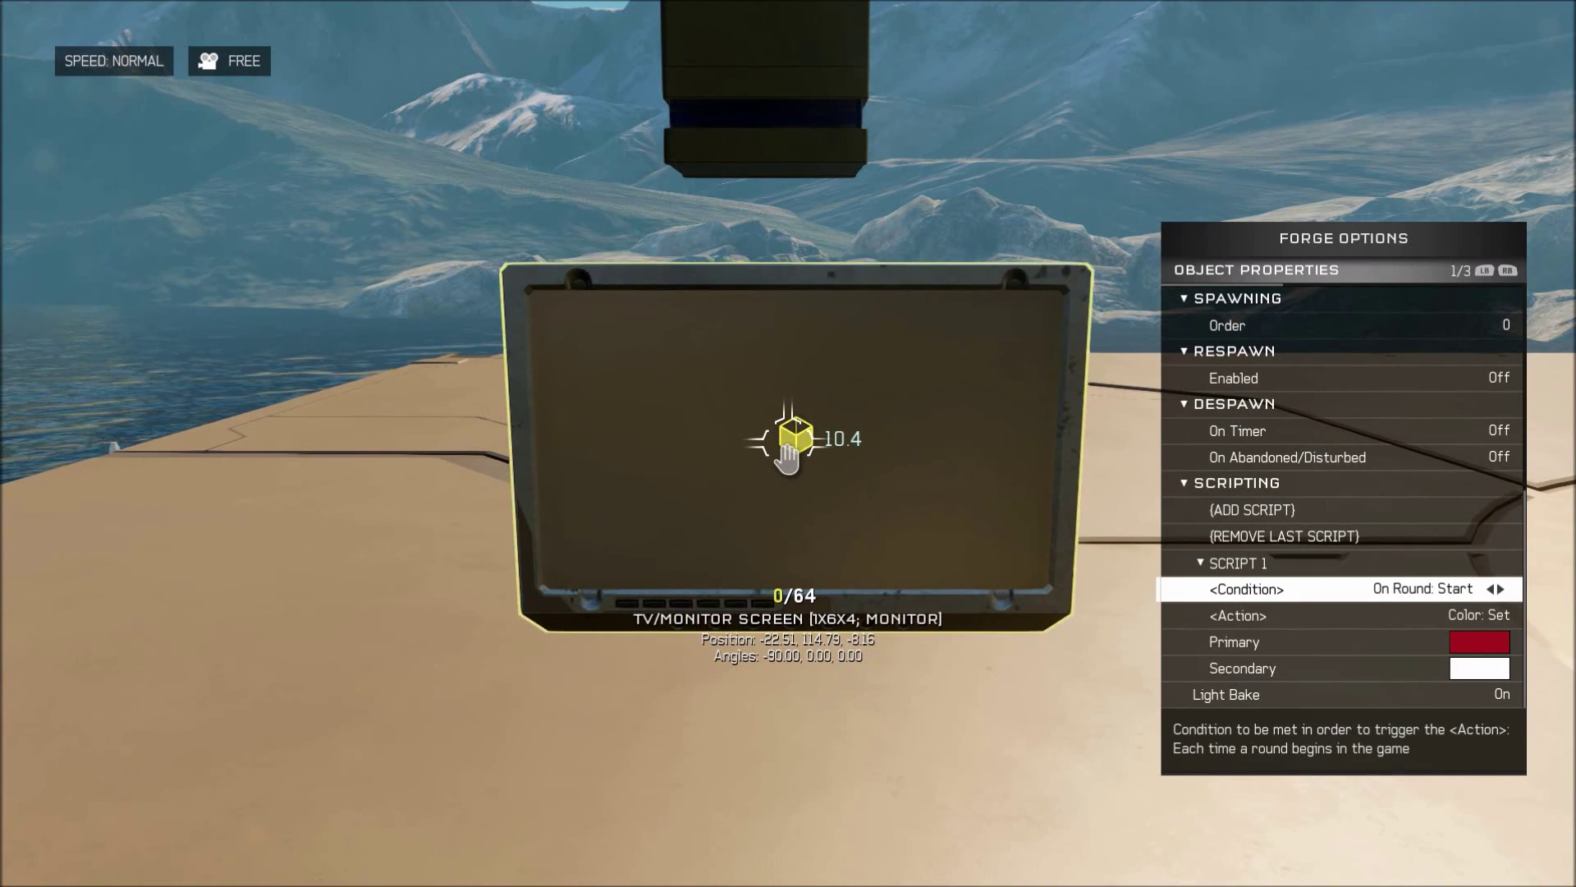
pyautogui.press('Left')
pyautogui.press('Right')
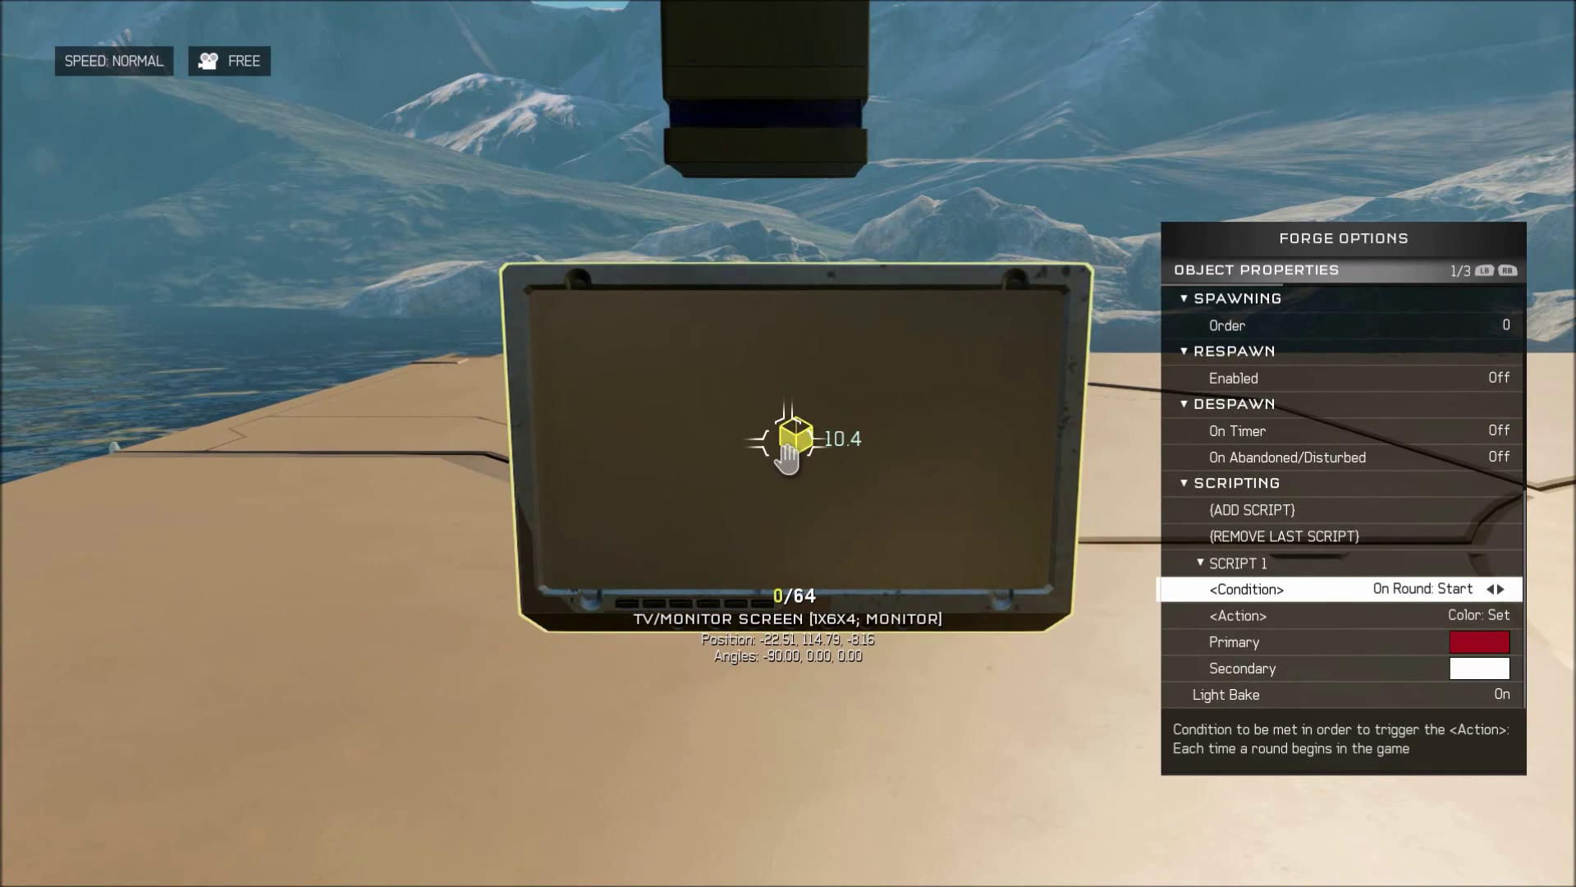
pyautogui.press('Left')
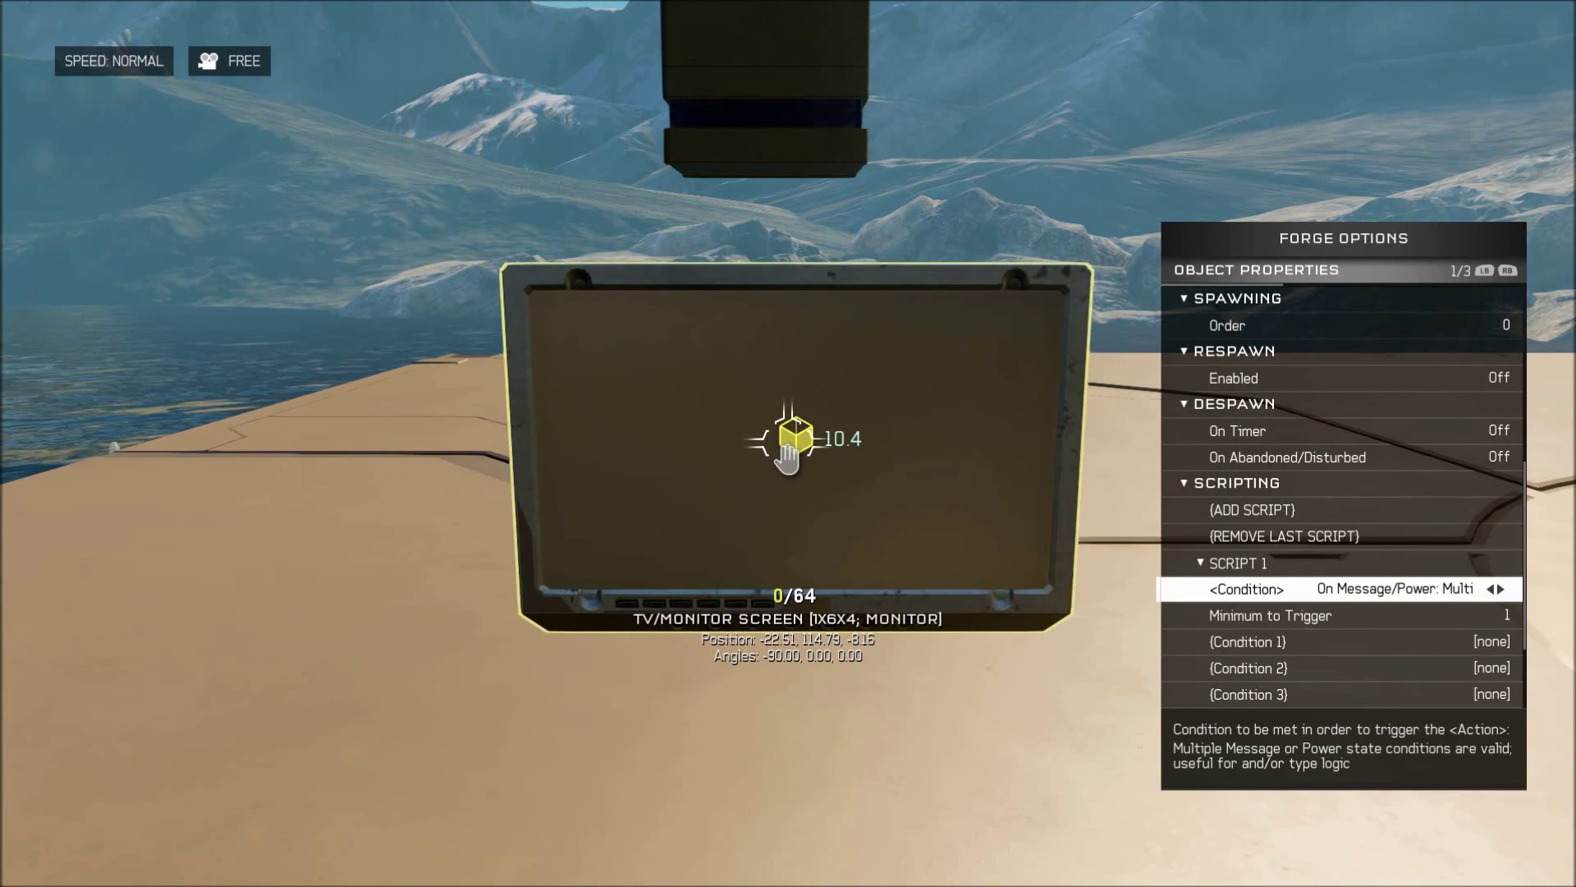
# Step: Examine the multi condition's Minimum to Trigger setting and its four condition slots
pyautogui.press('Down')
pyautogui.press('Down')
pyautogui.press('Down')
pyautogui.press('Down')
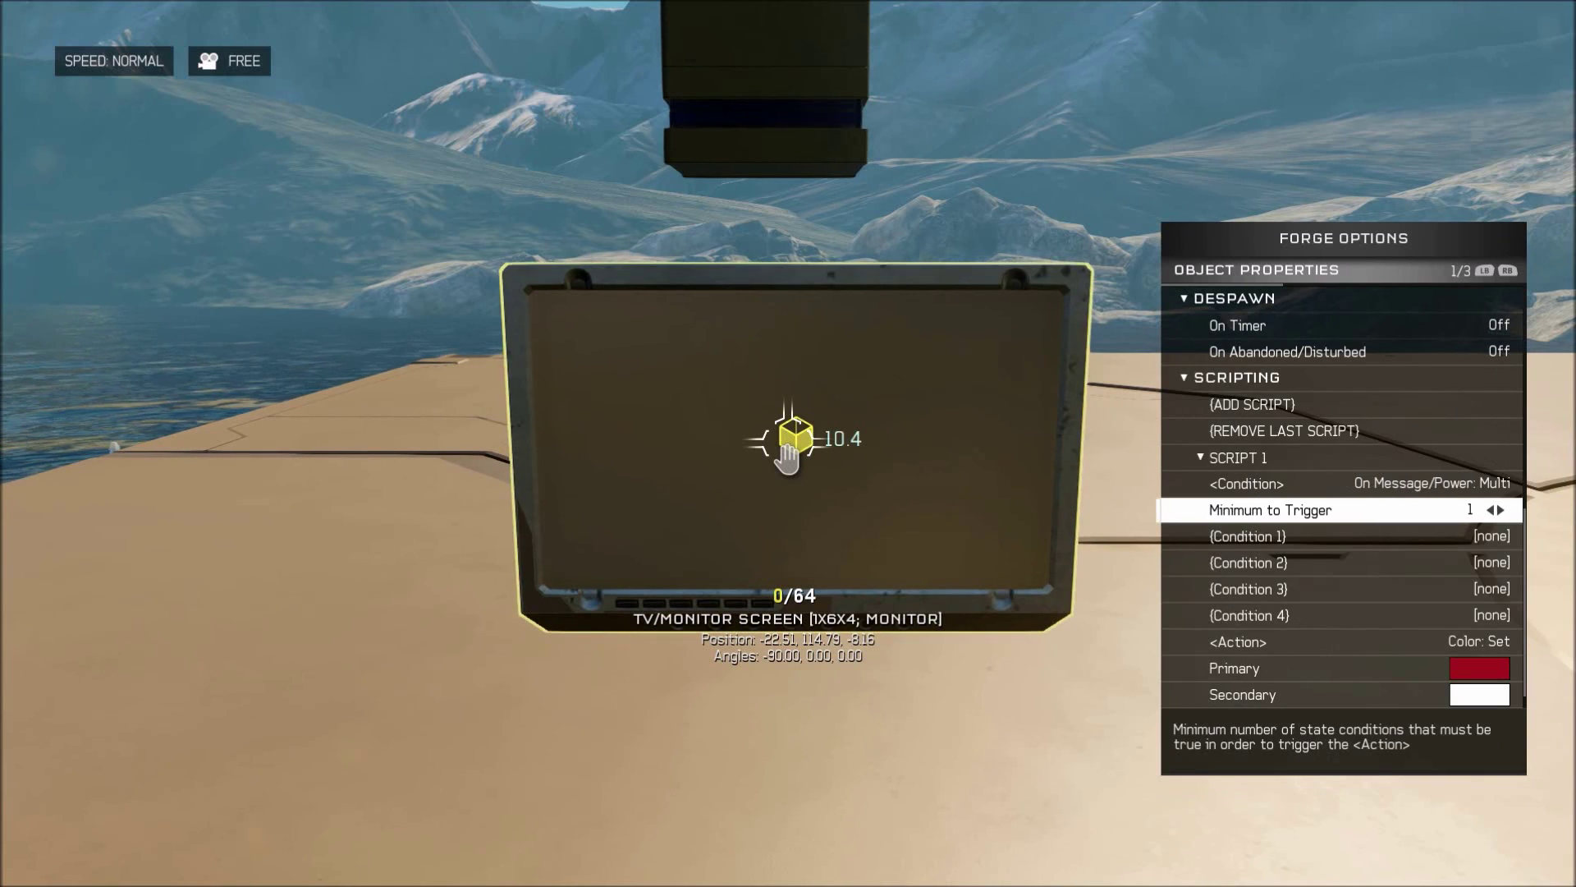
pyautogui.press('Down')
pyautogui.press('Up')
pyautogui.press('Up')
pyautogui.press('Up')
pyautogui.press('Up')
pyautogui.press('Up')
# Step: Set the monitor's Script 1 condition to On Message: Received
pyautogui.press('Left')
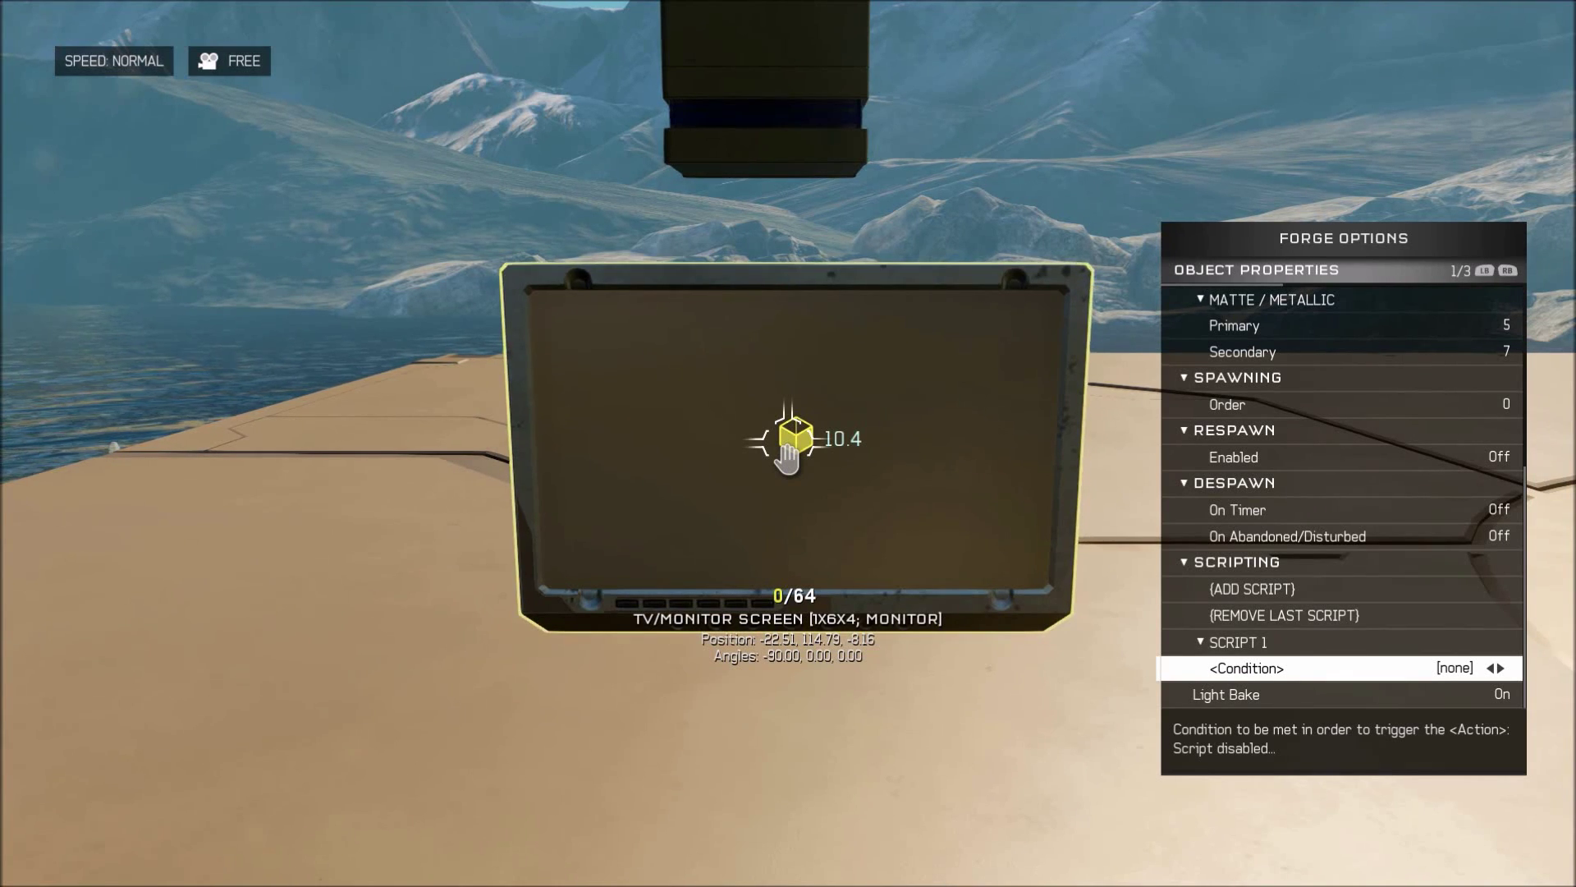
pyautogui.press('Right')
pyautogui.press('Right')
pyautogui.press('Right')
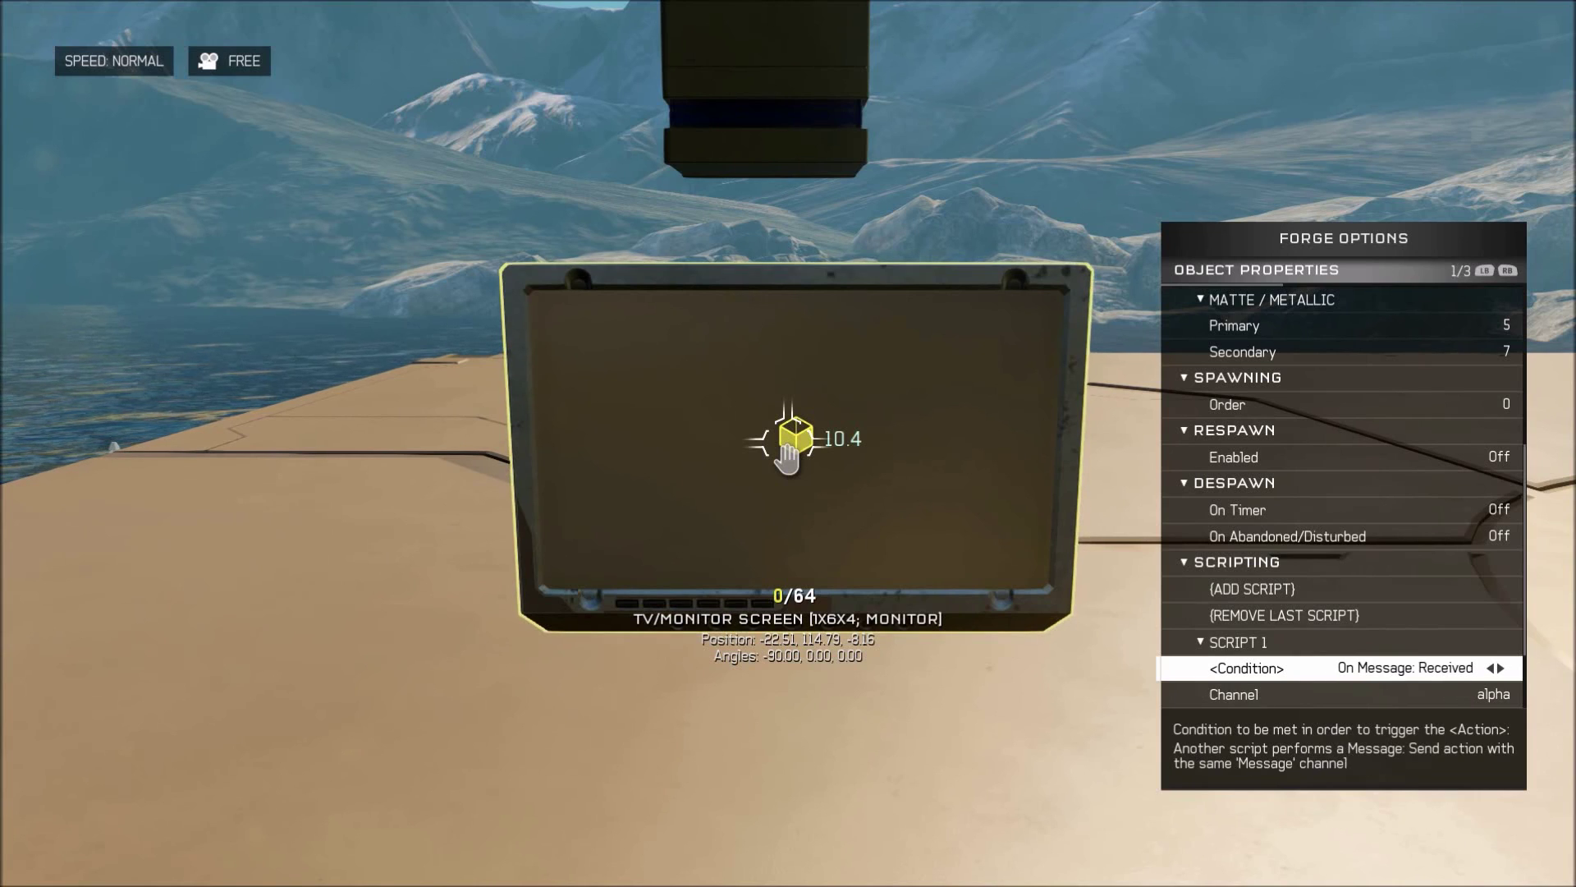
# Step: Review Script 1's channel, action and primary color settings and close the monitor's properties
pyautogui.press('Down')
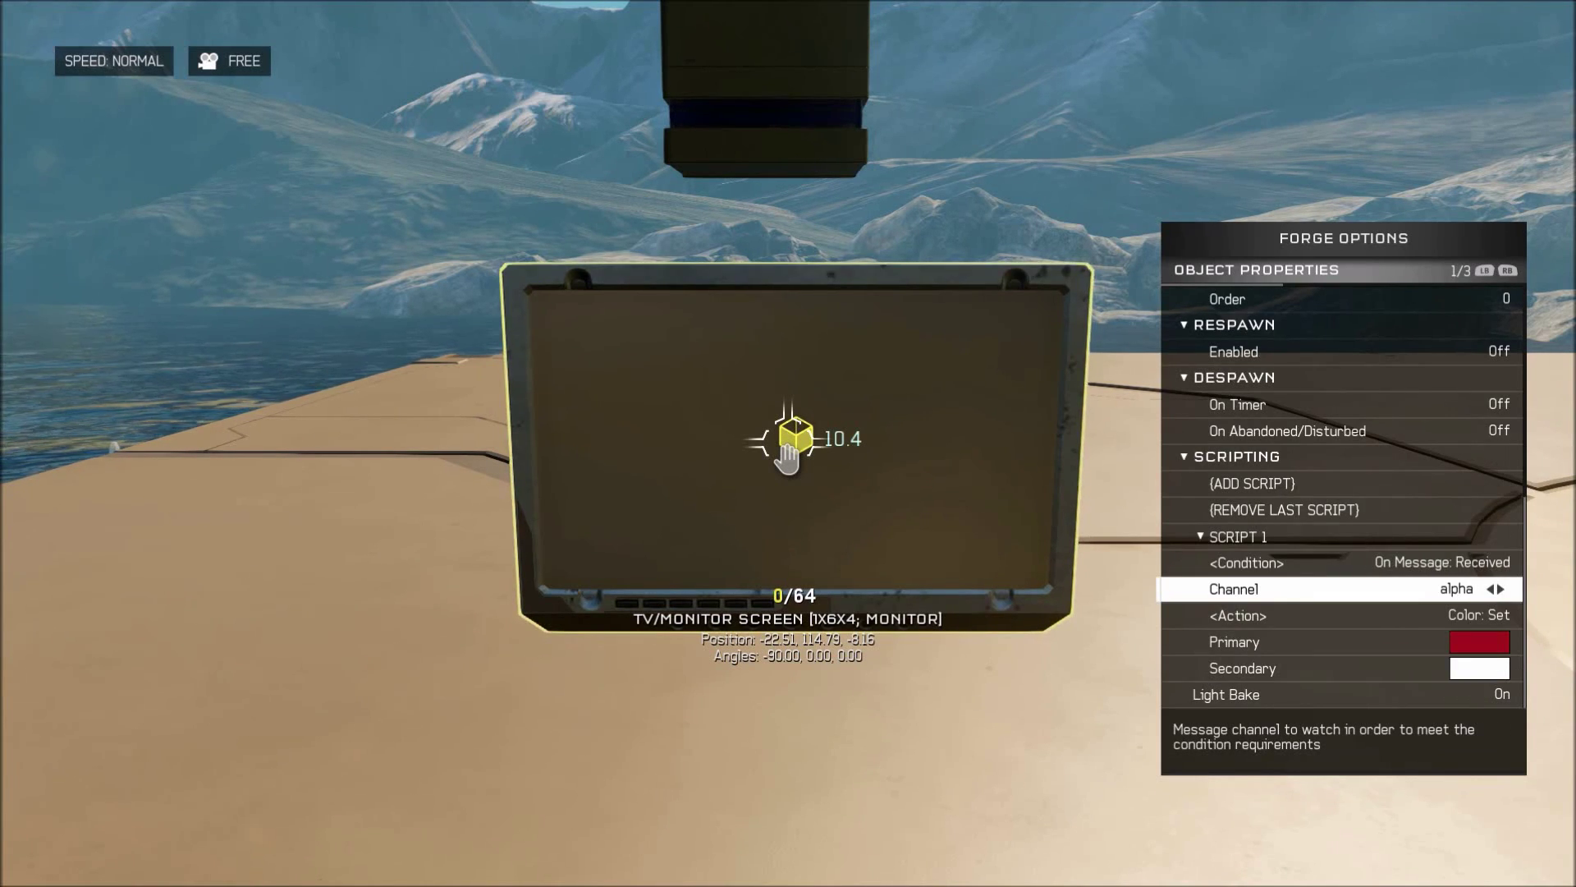
pyautogui.press('Down')
pyautogui.press('Down')
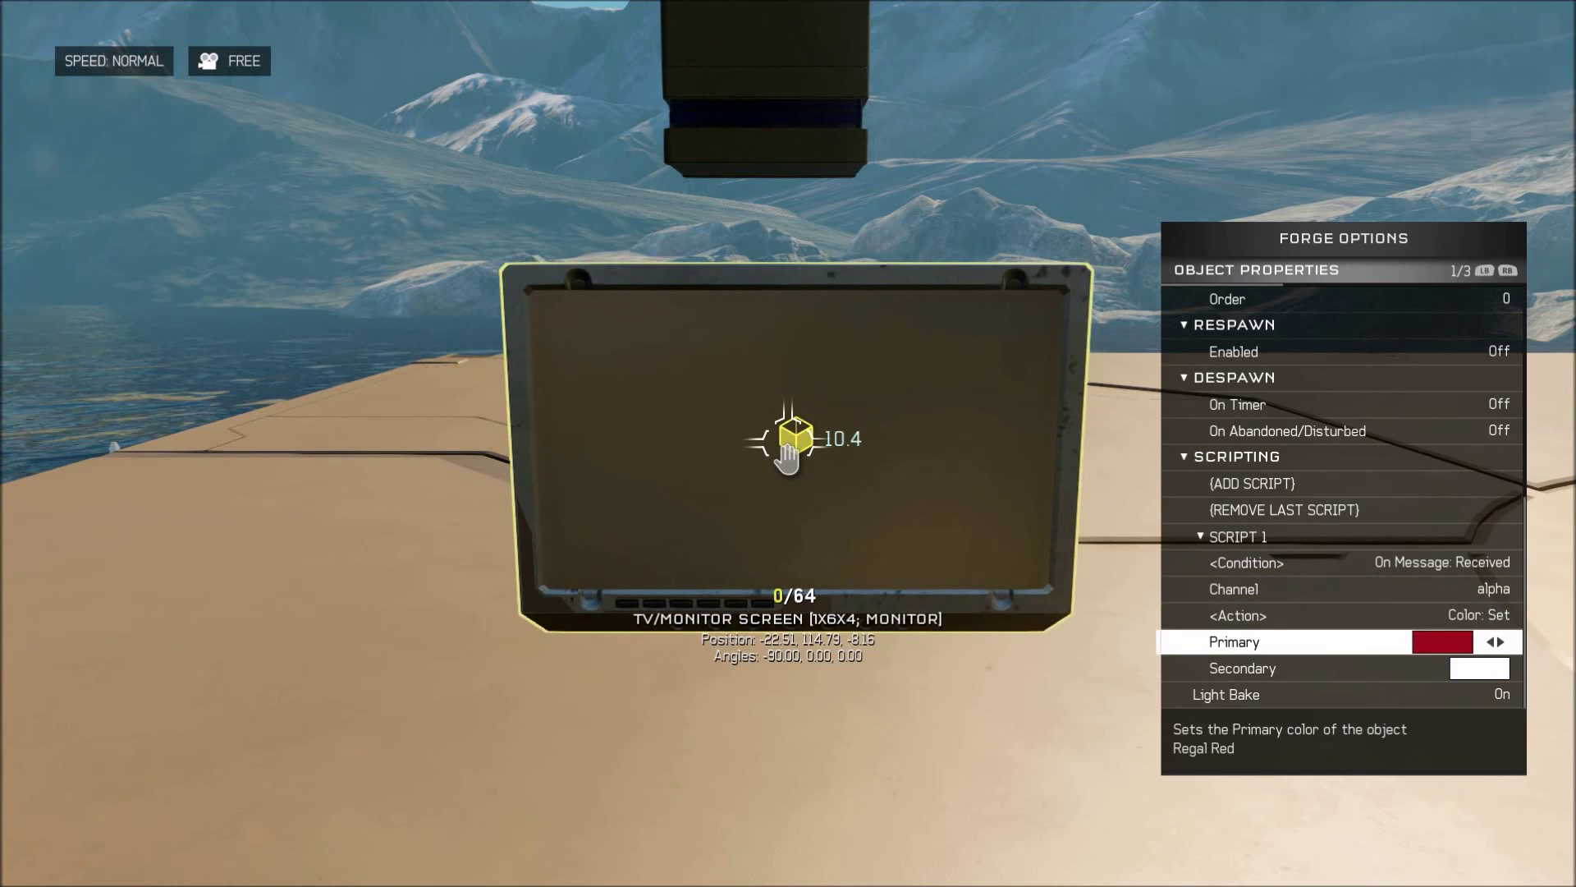
pyautogui.press('Escape')
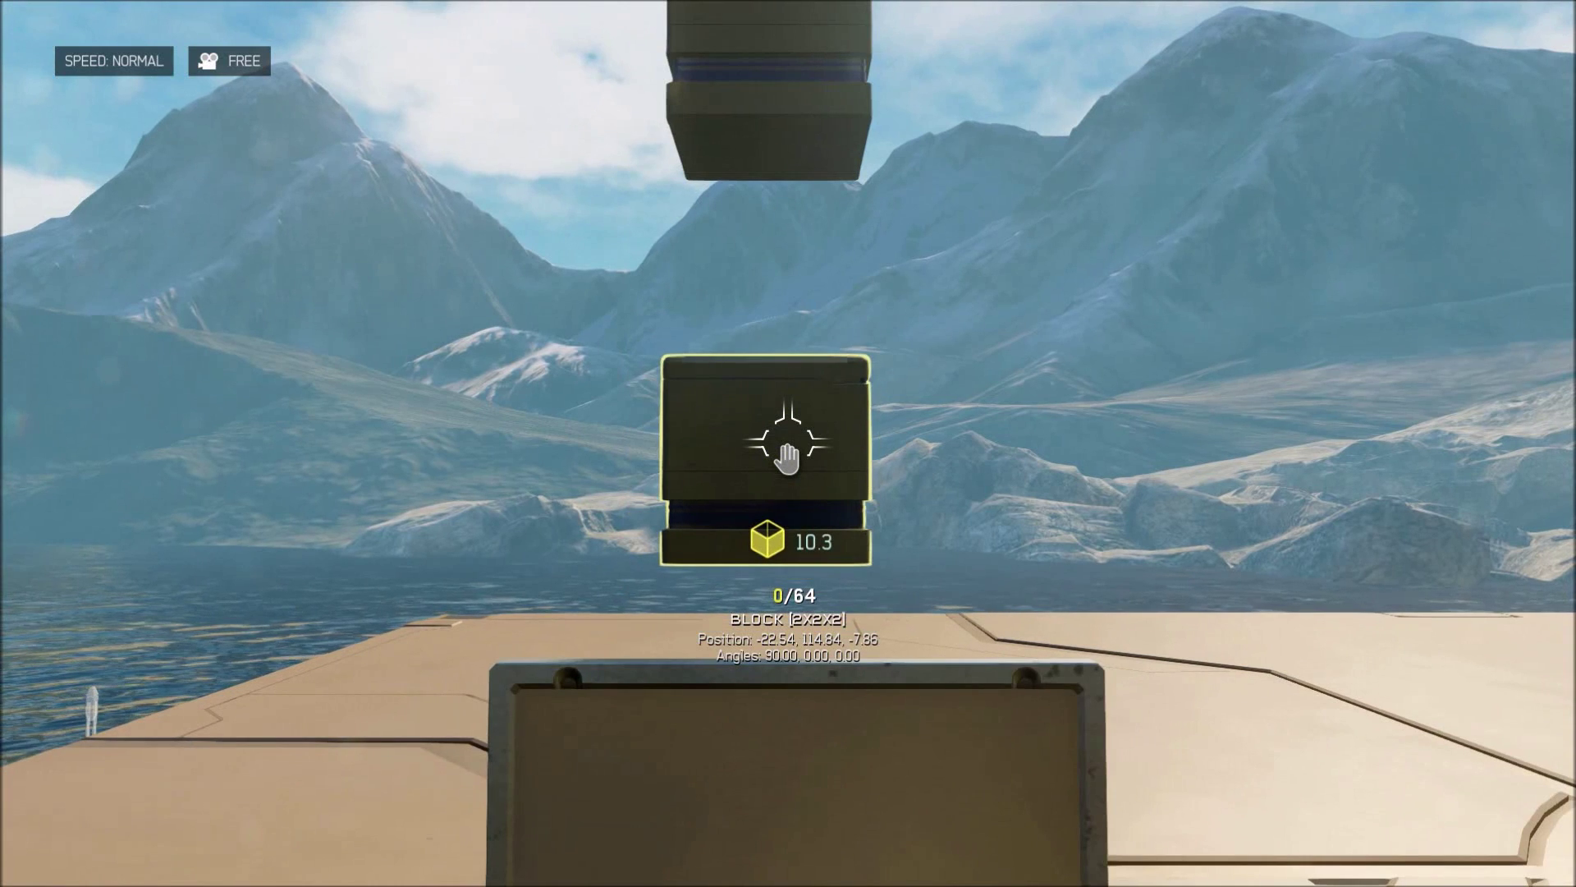
# Step: Open the object properties of the 2x2x2 block just above the monitor and go to its scripting section
pyautogui.press('r')
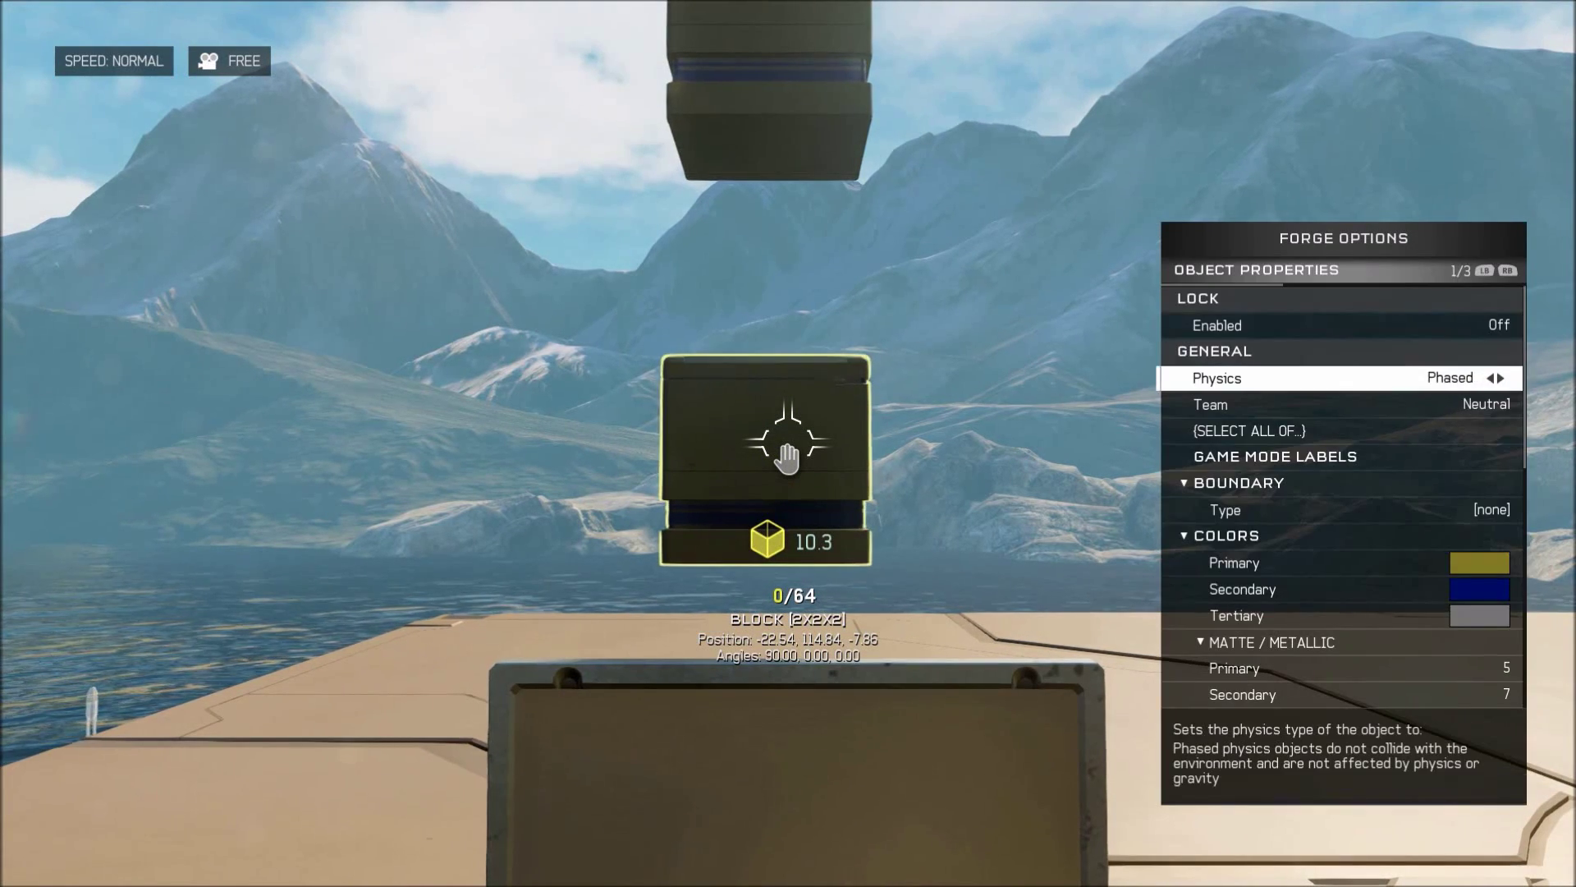
pyautogui.press('Down')
pyautogui.press('Down')
pyautogui.press('Down')
pyautogui.press('Down')
pyautogui.press('Down')
pyautogui.press('Down')
pyautogui.press('Down')
pyautogui.press('Down')
pyautogui.press('Down')
pyautogui.press('Down')
pyautogui.press('Down')
pyautogui.press('Down')
pyautogui.press('Down')
pyautogui.press('Down')
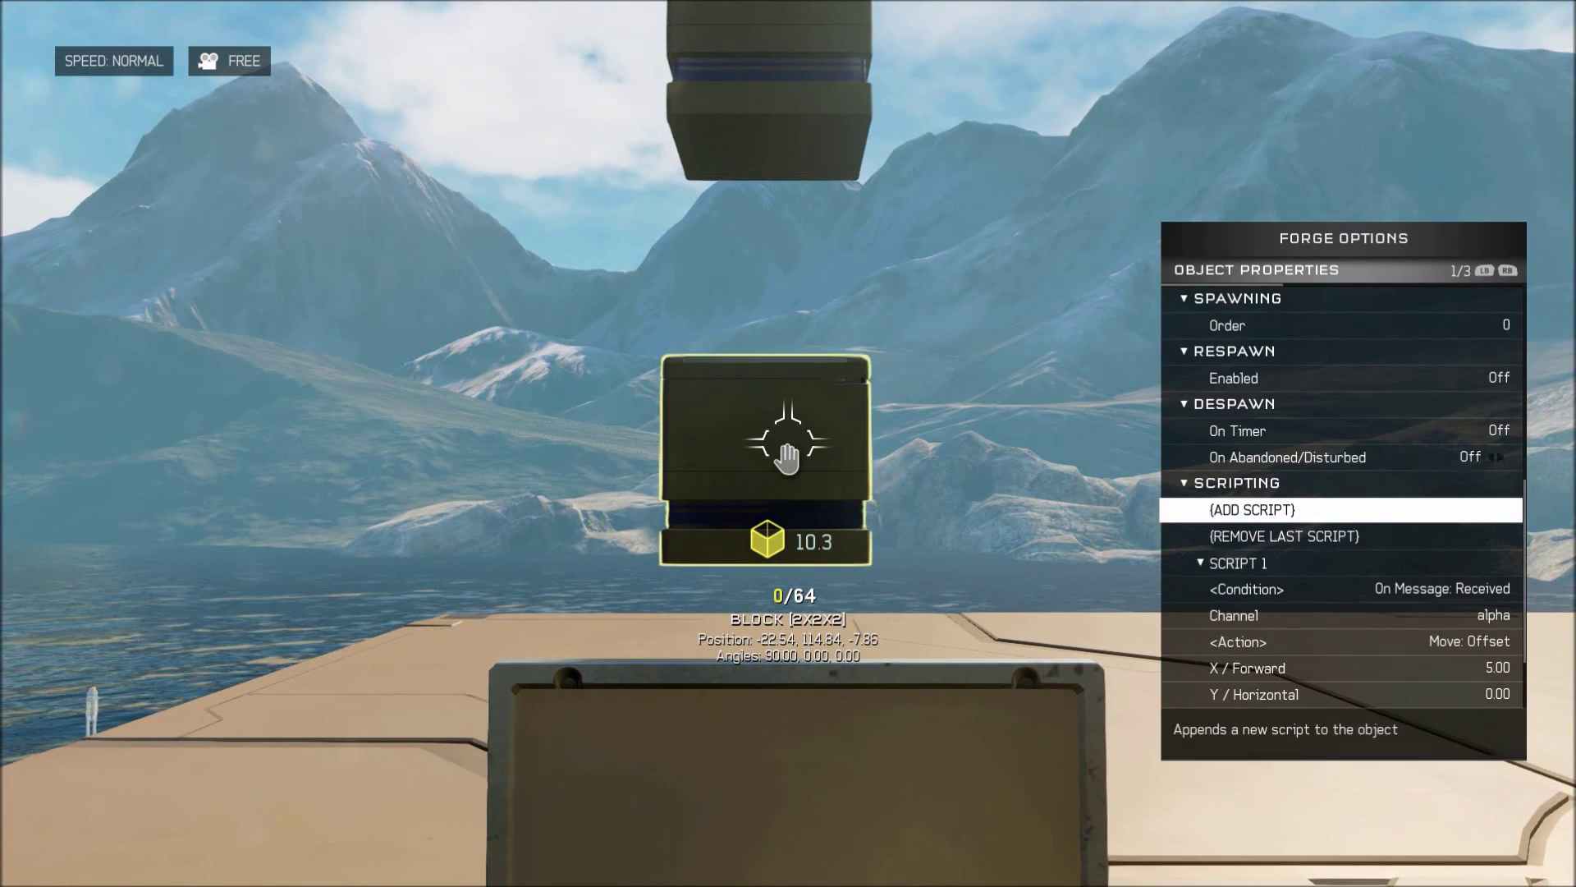
# Step: Examine the condition, message channel and action set in the lower block's Script 1
pyautogui.press('Down')
pyautogui.press('Down')
pyautogui.press('Down')
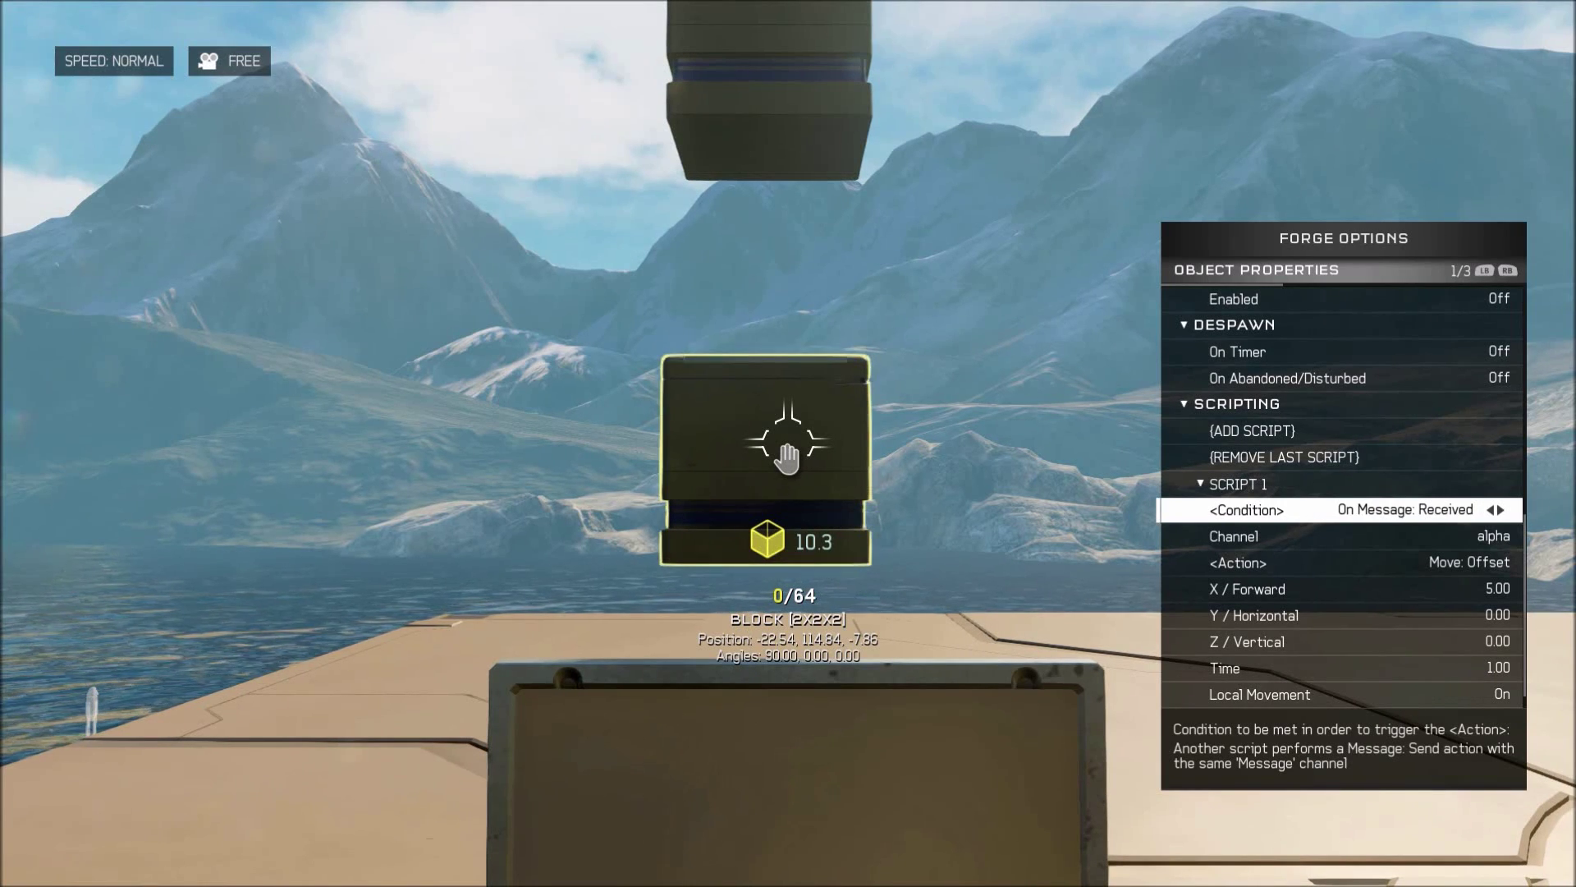
pyautogui.press('Down')
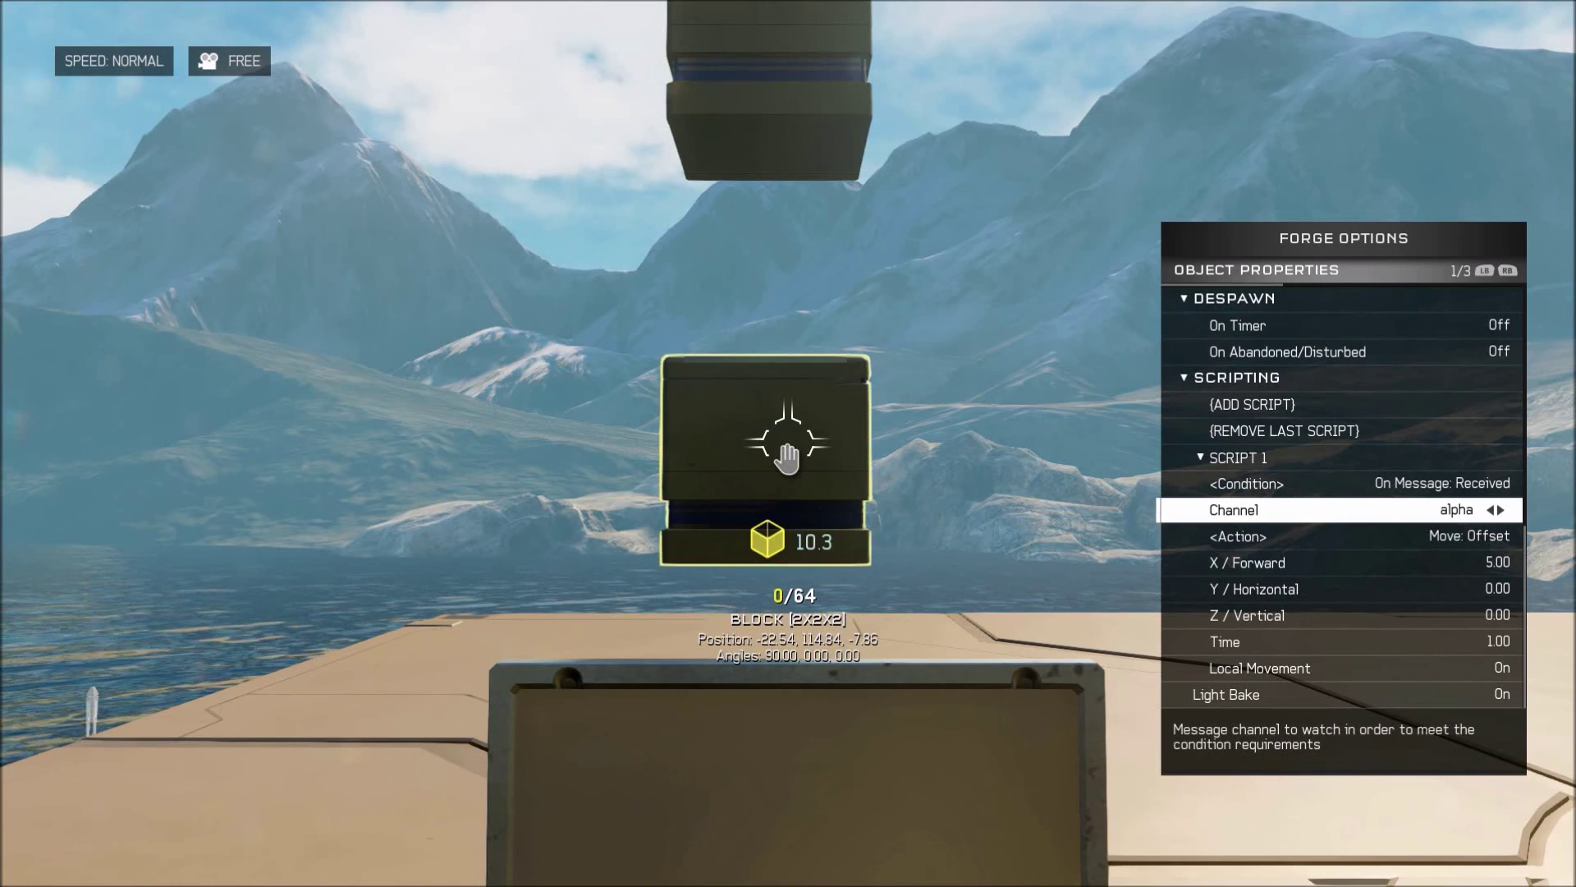
pyautogui.press('Down')
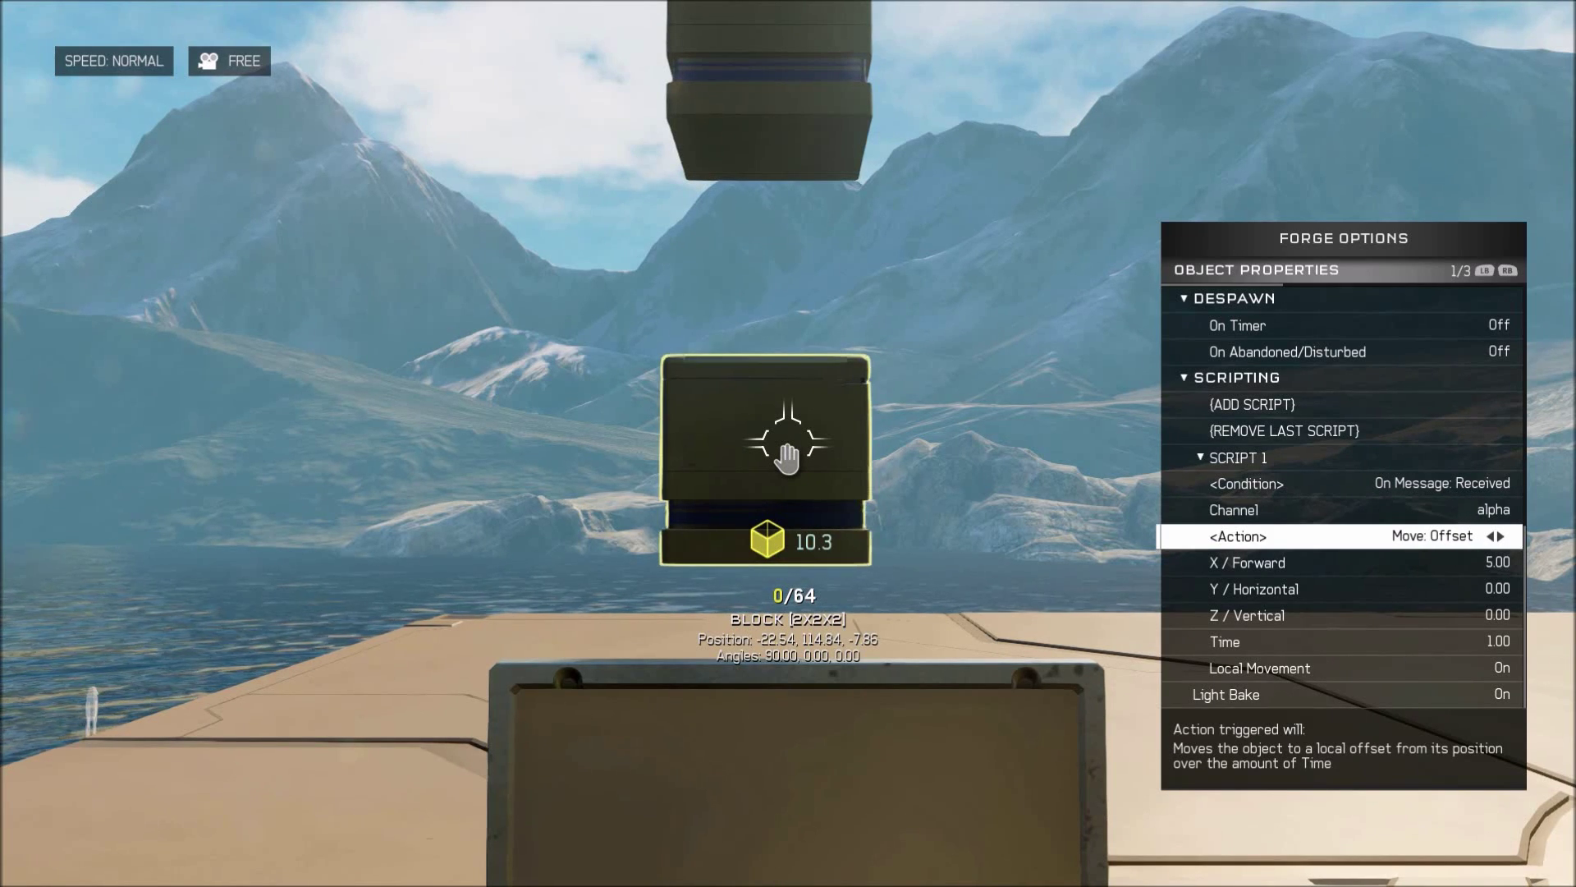
# Step: Review the lower block's forward, horizontal and vertical offsets, time and local movement settings, and close its properties
pyautogui.press('Down')
pyautogui.press('Down')
pyautogui.press('Down')
pyautogui.press('Up')
pyautogui.press('Up')
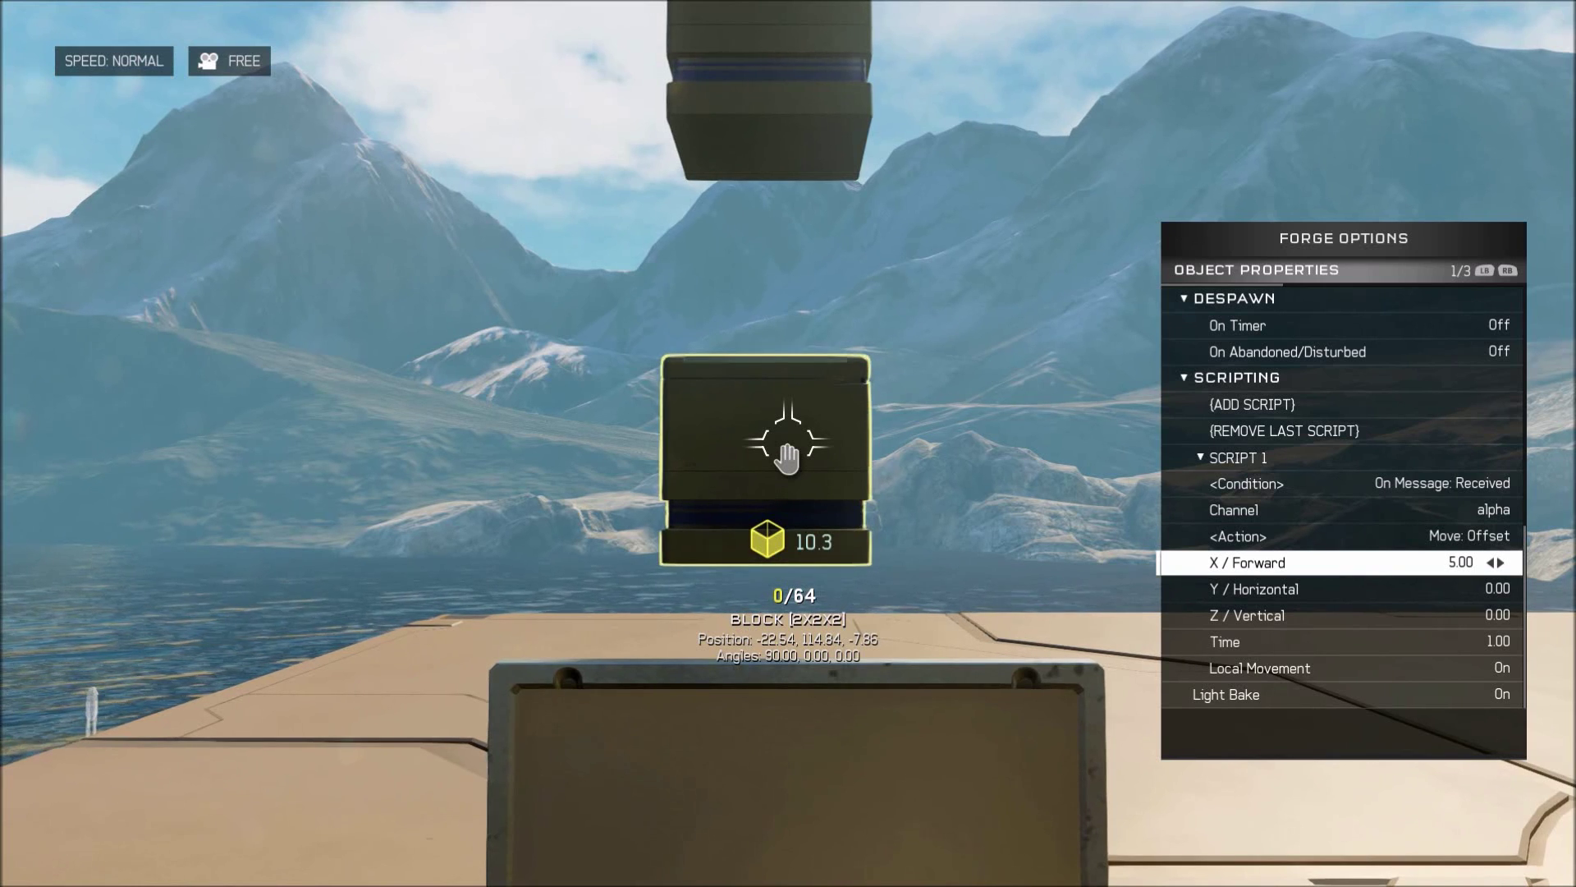
pyautogui.press('Down')
pyautogui.press('Down')
pyautogui.press('Down')
pyautogui.press('Down')
pyautogui.press('Down')
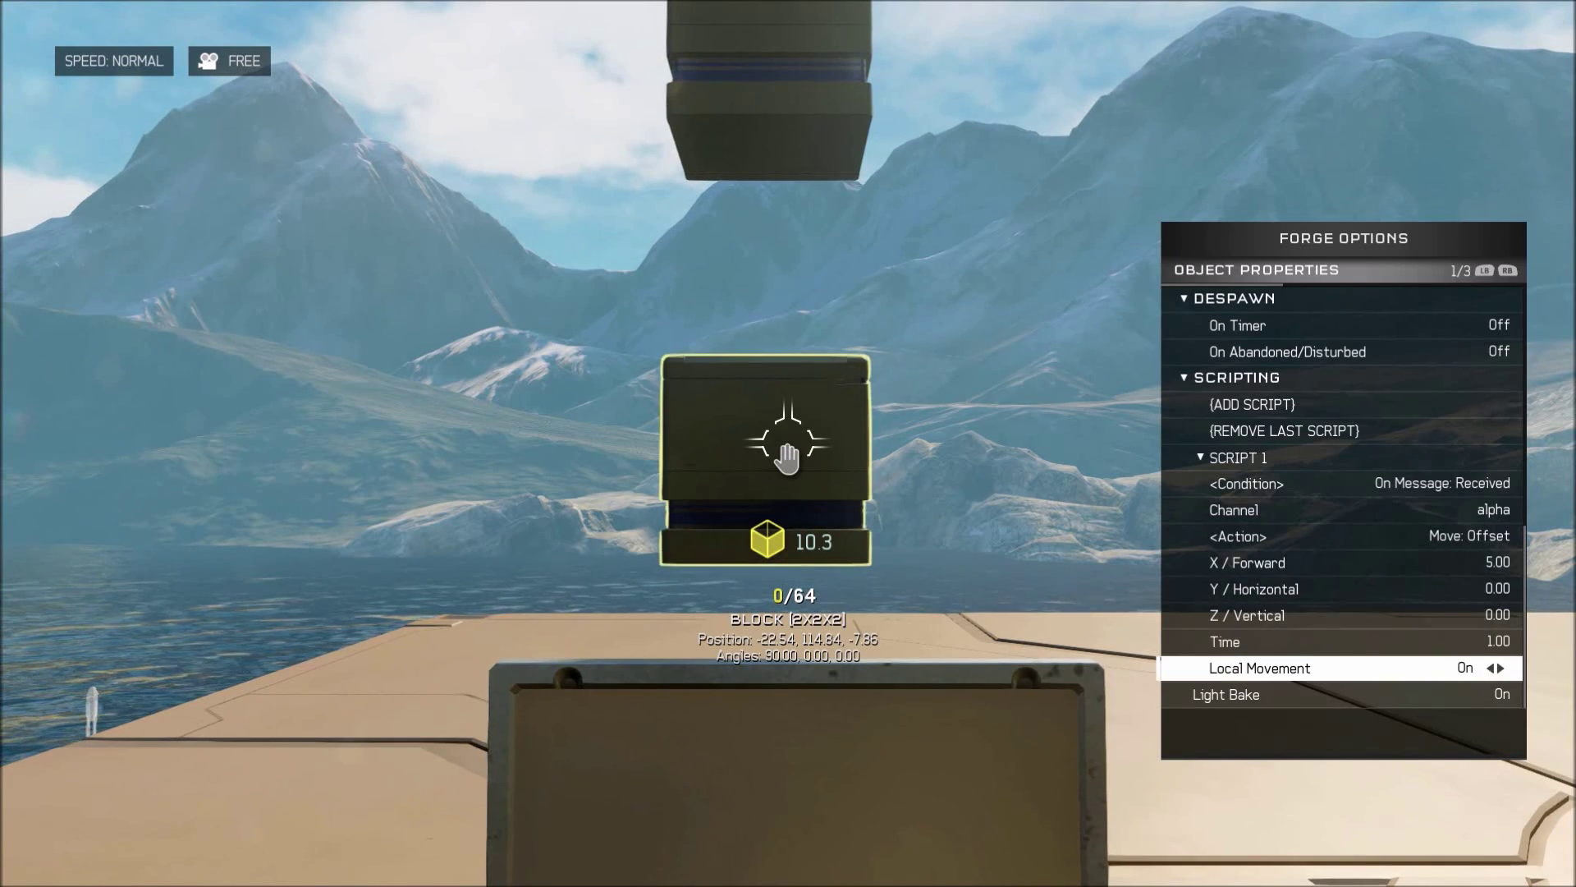
pyautogui.press('Escape')
pyautogui.press('Escape')
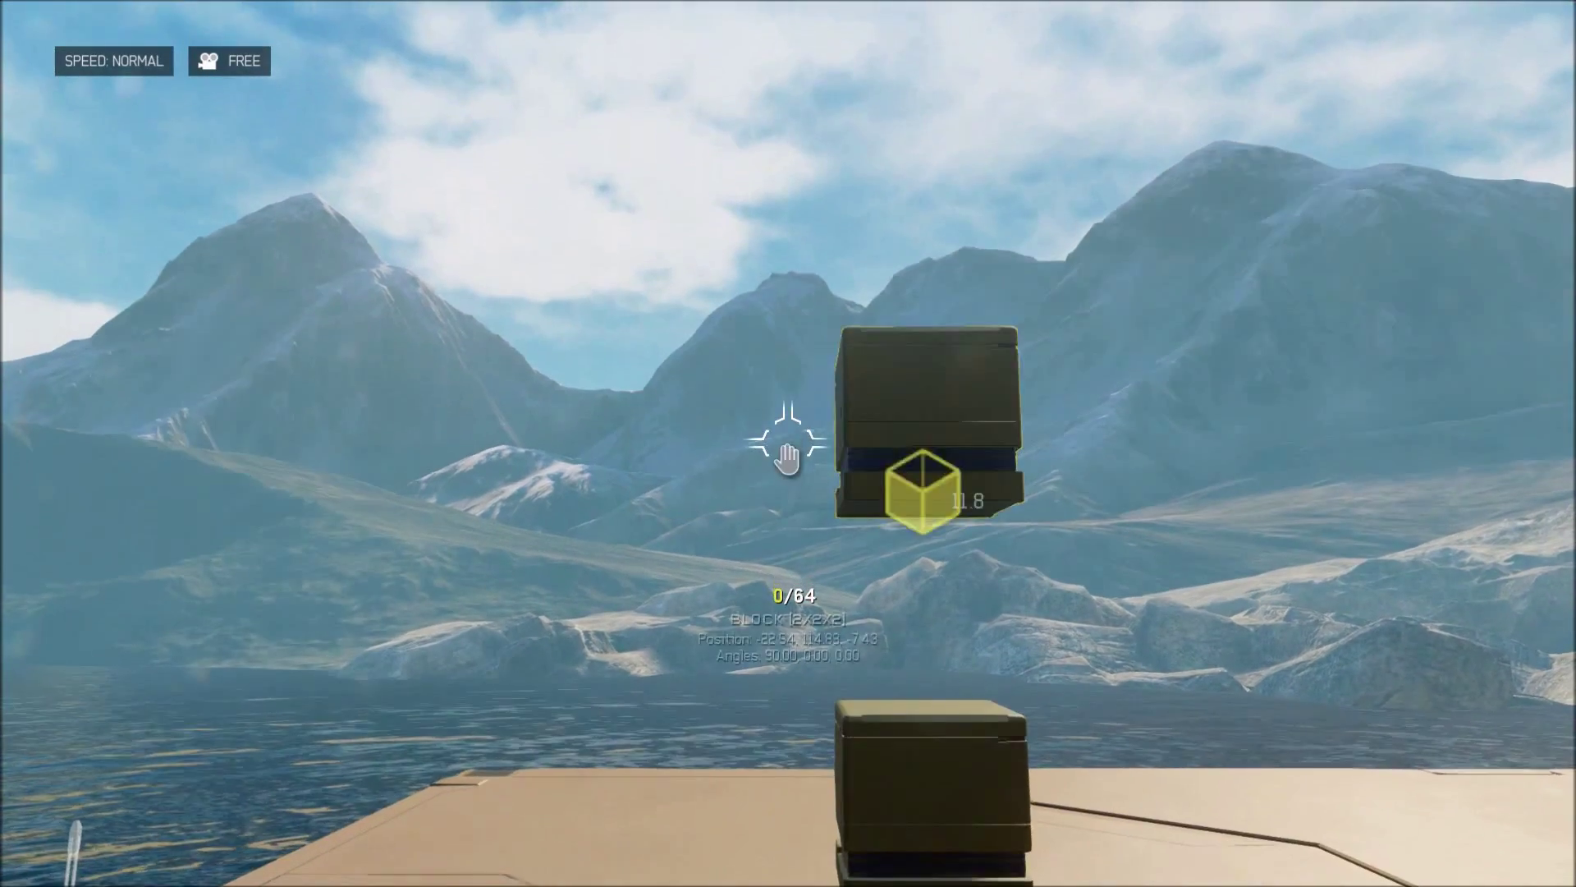
# Step: Open the upper 2x2x2 block's object properties, review the condition, channel and action of its Script 1, and close them
pyautogui.click(787, 456)
pyautogui.press('x')
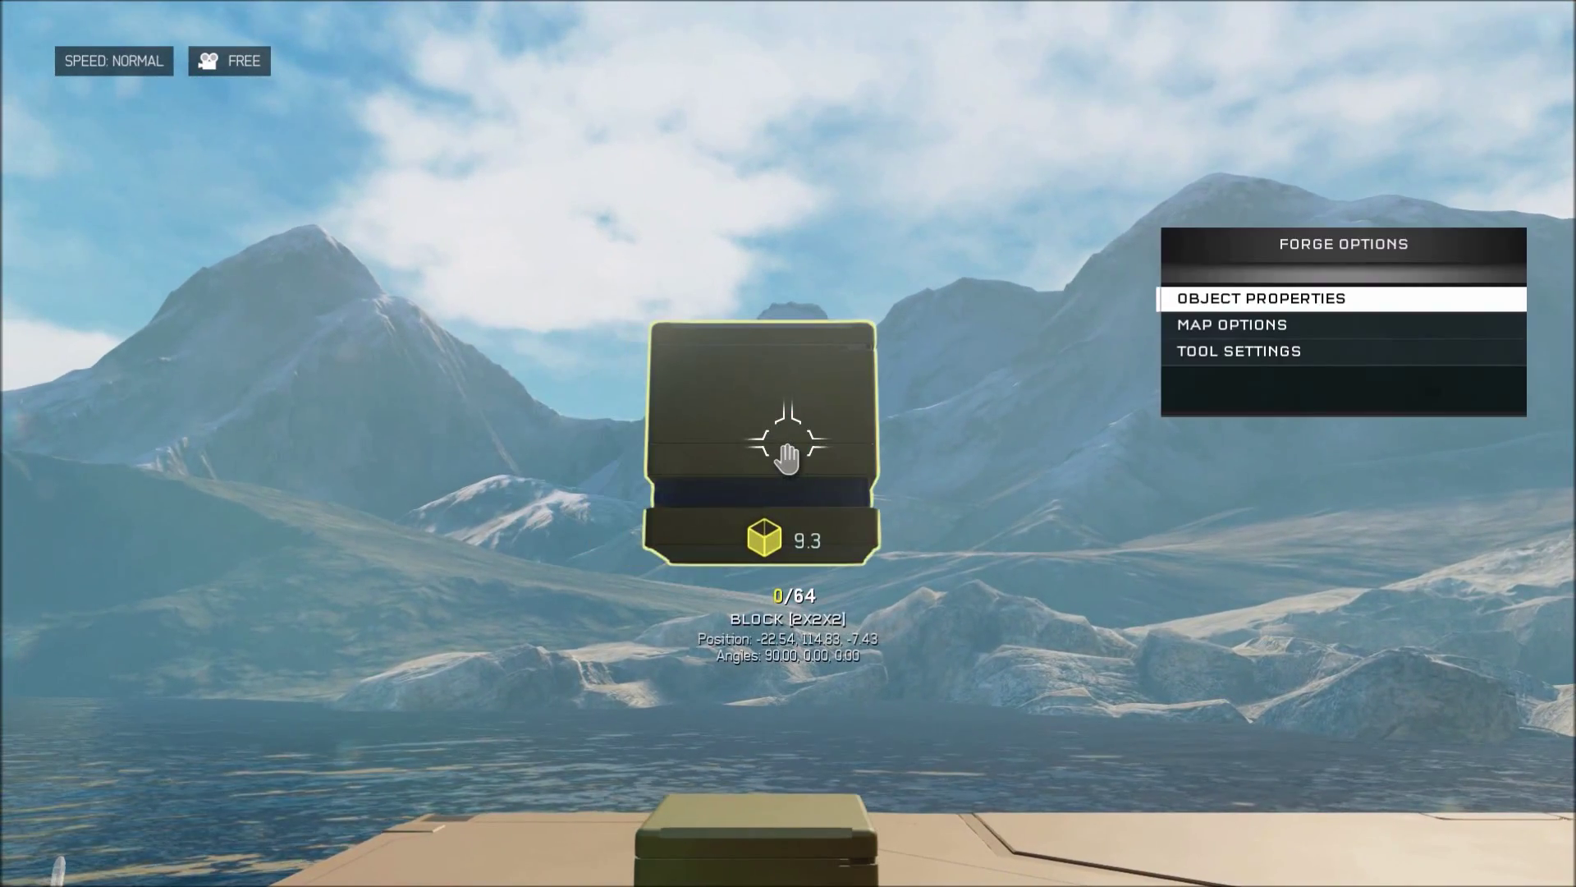
pyautogui.press('Return')
pyautogui.press('Down')
pyautogui.press('Down')
pyautogui.press('Down')
pyautogui.press('Down')
pyautogui.press('Down')
pyautogui.press('Down')
pyautogui.press('Down')
pyautogui.press('Down')
pyautogui.press('Down')
pyautogui.press('Down')
pyautogui.press('Down')
pyautogui.press('Down')
pyautogui.press('Down')
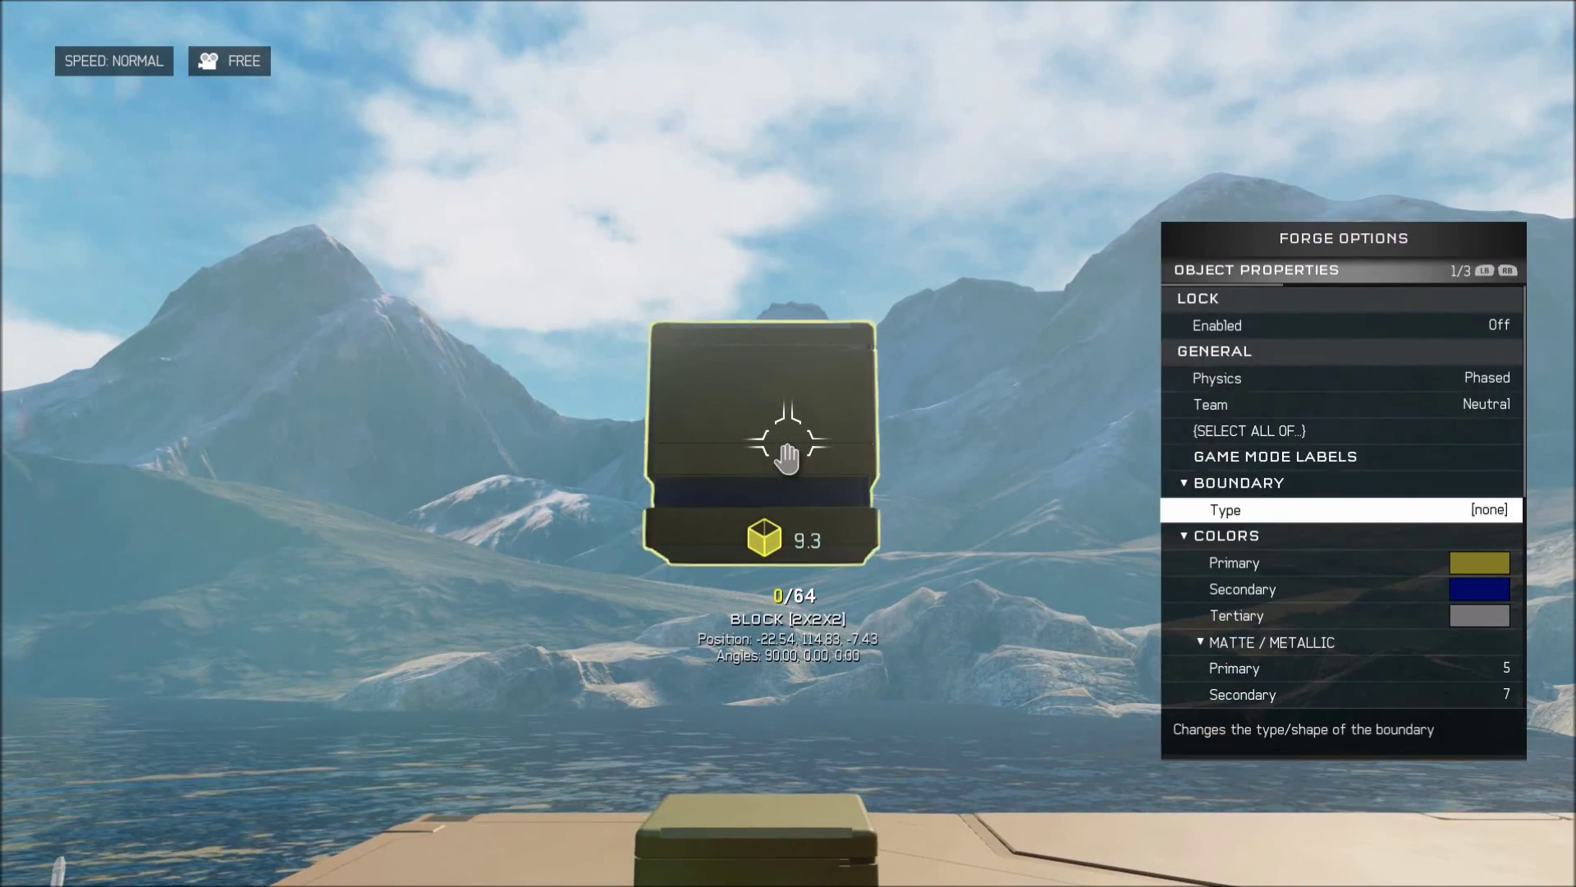
pyautogui.press('Down')
pyautogui.press('Down')
pyautogui.press('Down')
pyautogui.press('Down')
pyautogui.press('Down')
pyautogui.press('Down')
pyautogui.press('Down')
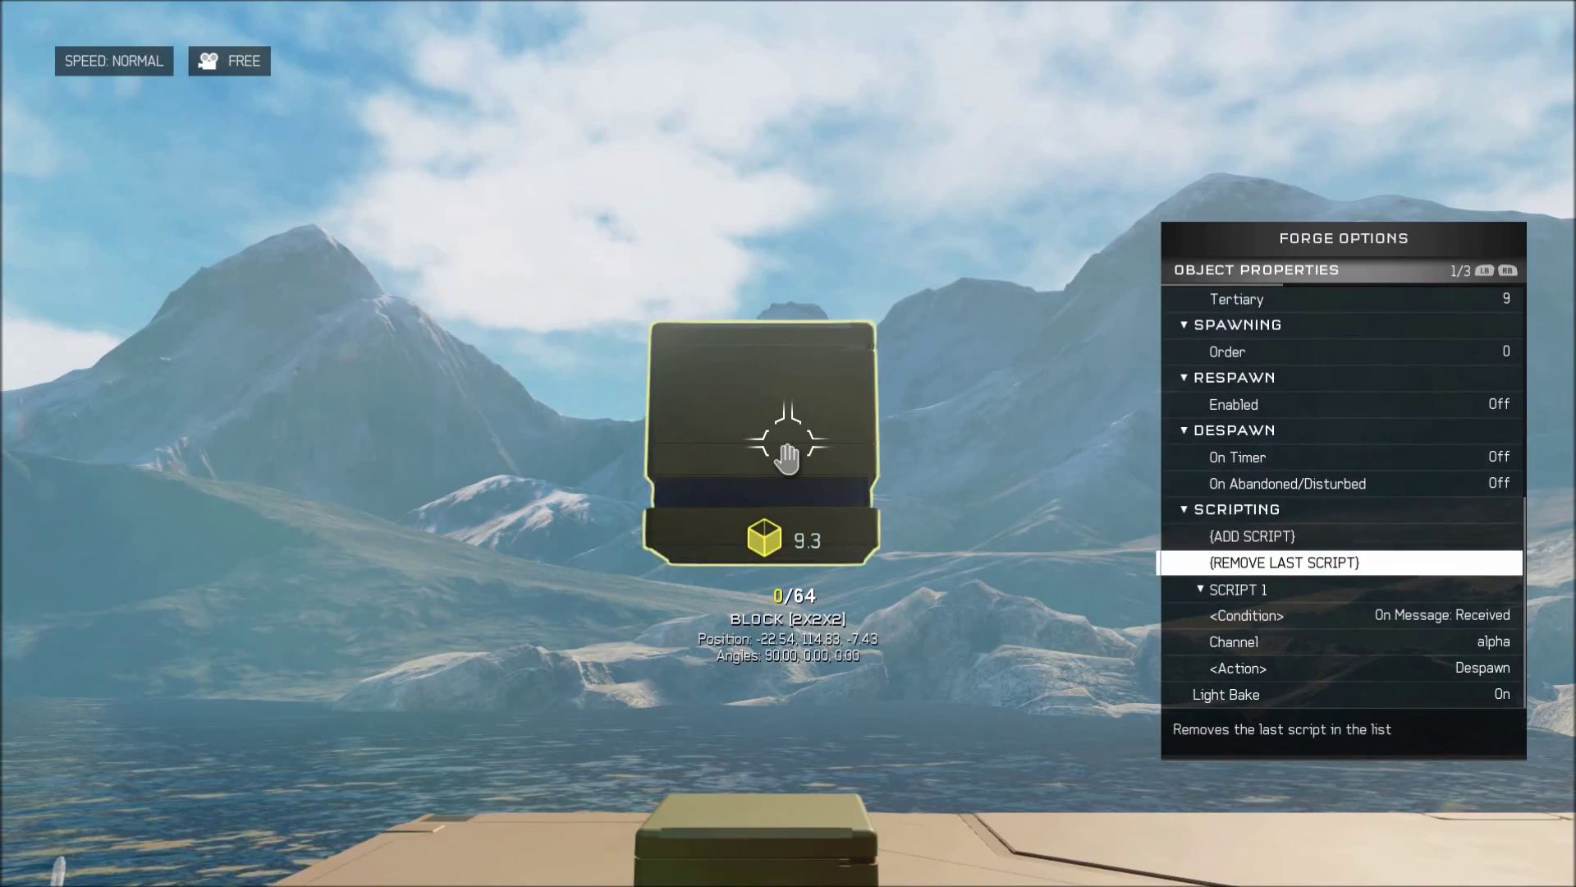
pyautogui.press('Down')
pyautogui.press('Escape')
# Step: Open the object properties of the terminal switch in front of the monitor and turn its lock off
pyautogui.press('s')
pyautogui.press('w')
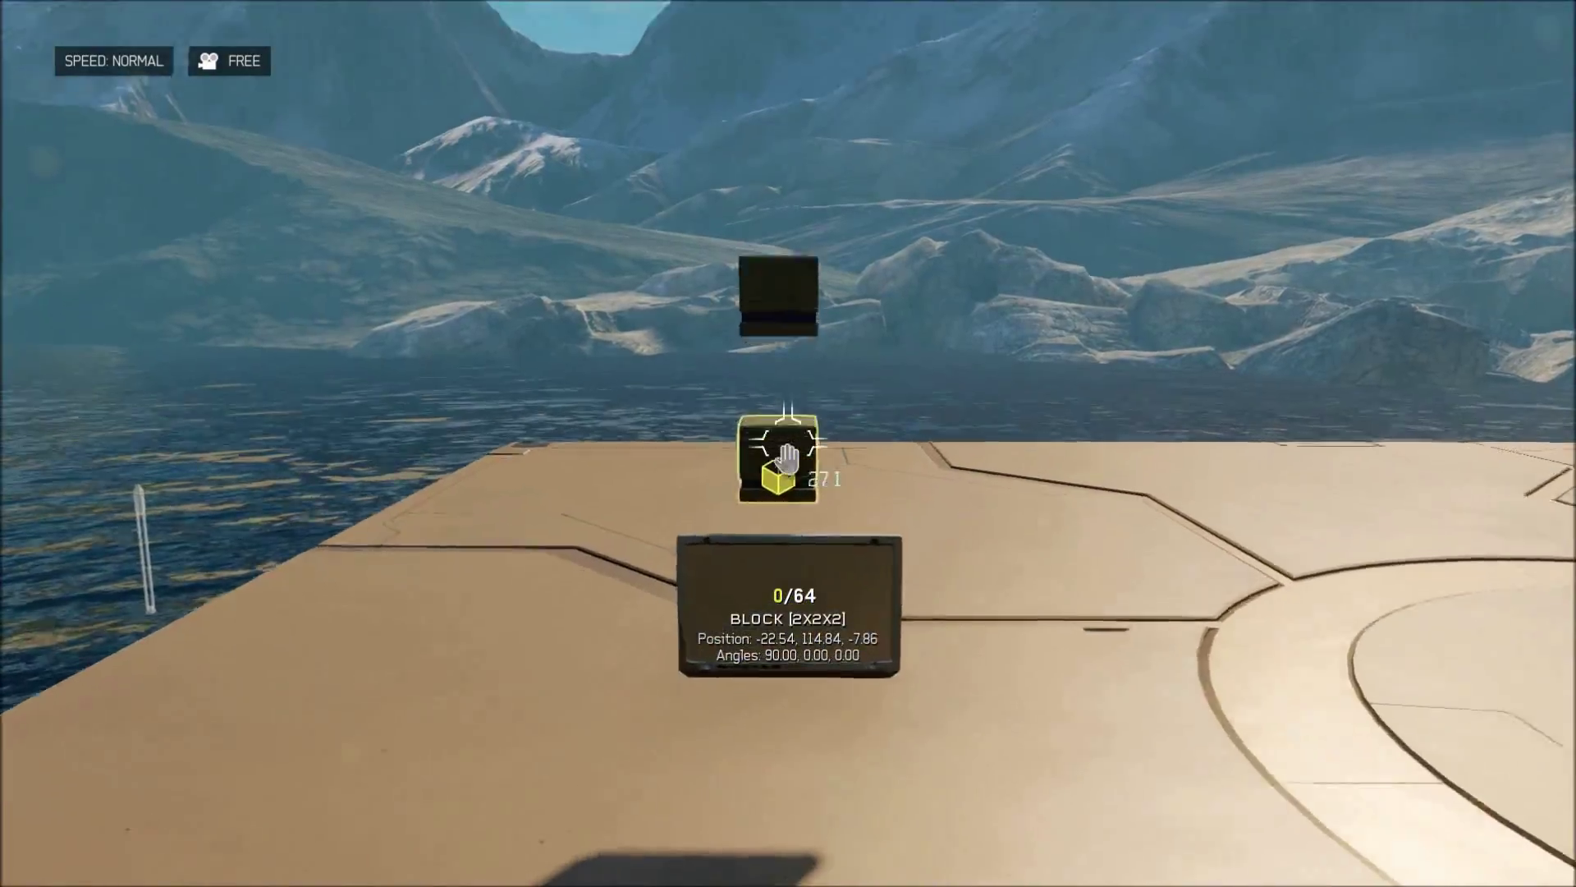
pyautogui.press('w')
pyautogui.press('s')
pyautogui.press('w')
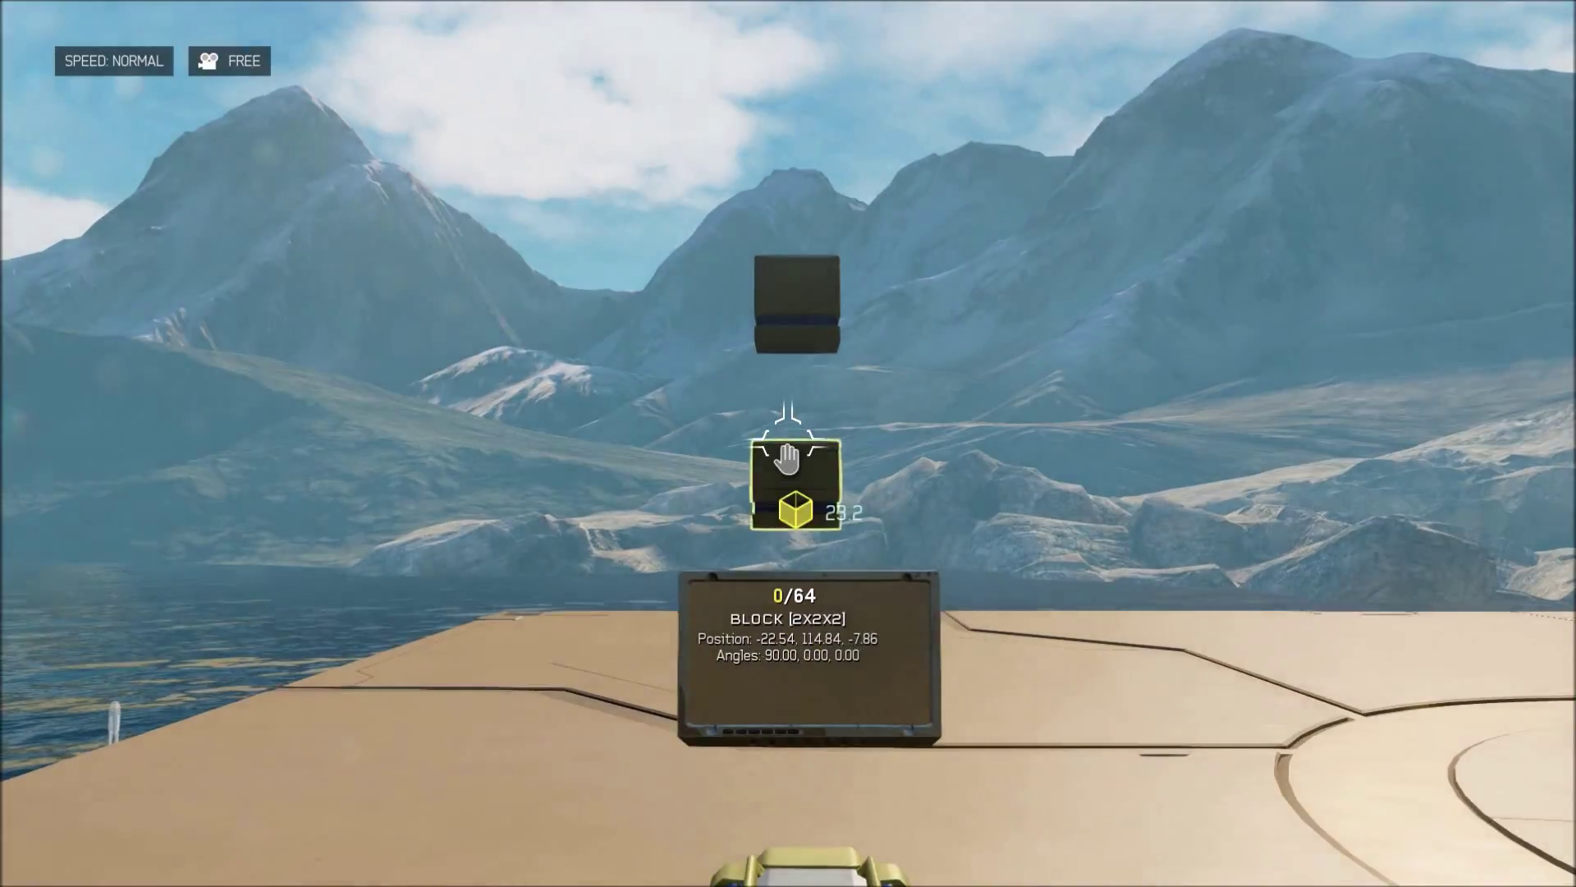
pyautogui.press('s')
pyautogui.press('w')
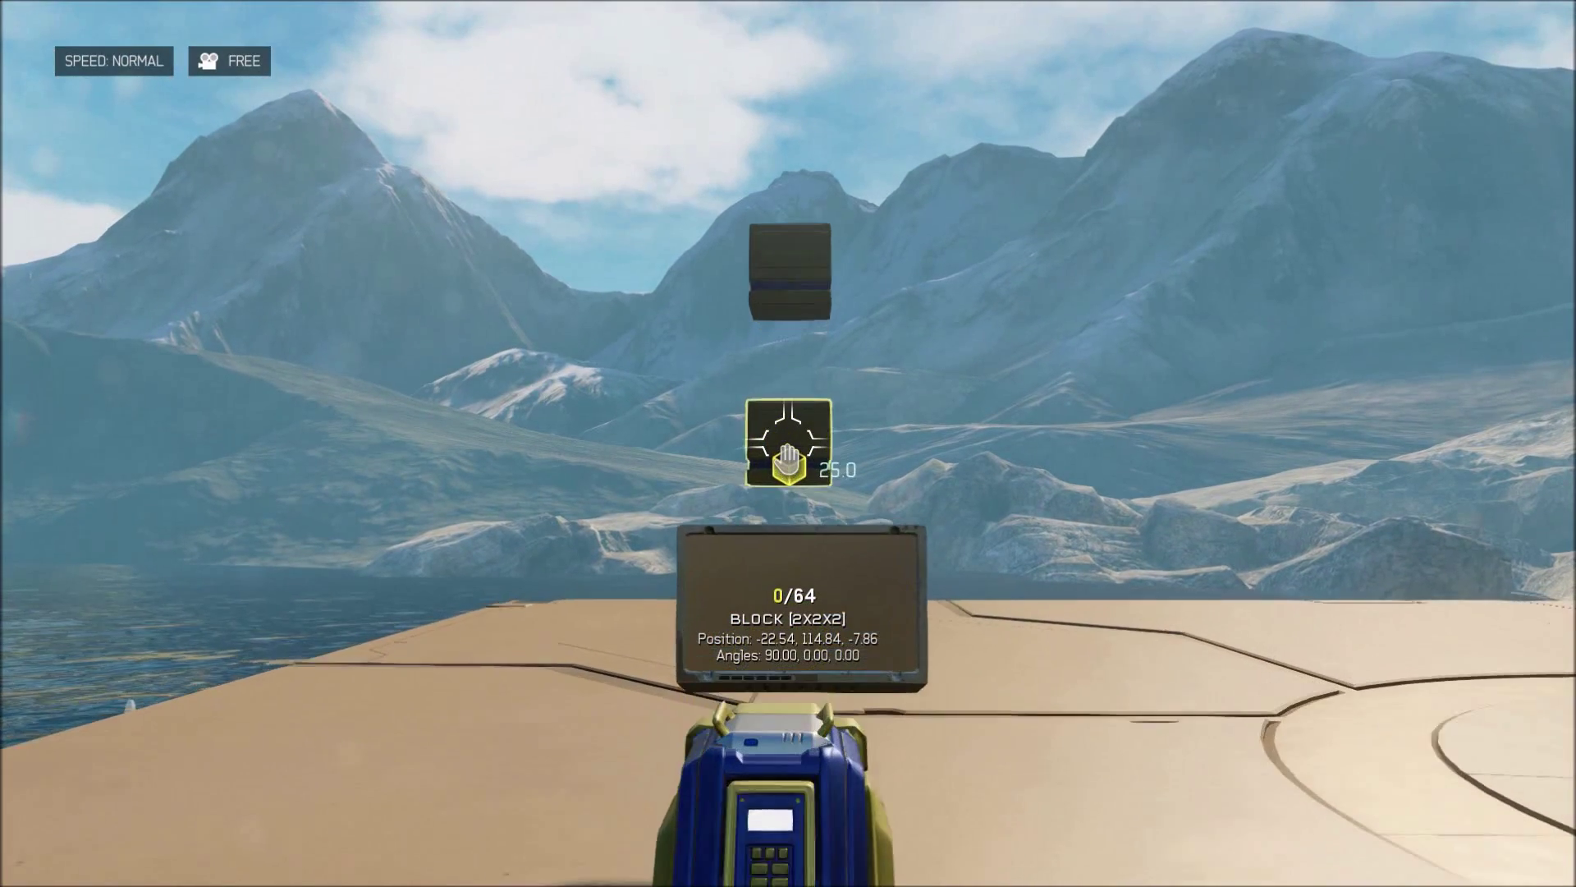
pyautogui.press('s')
pyautogui.press('w')
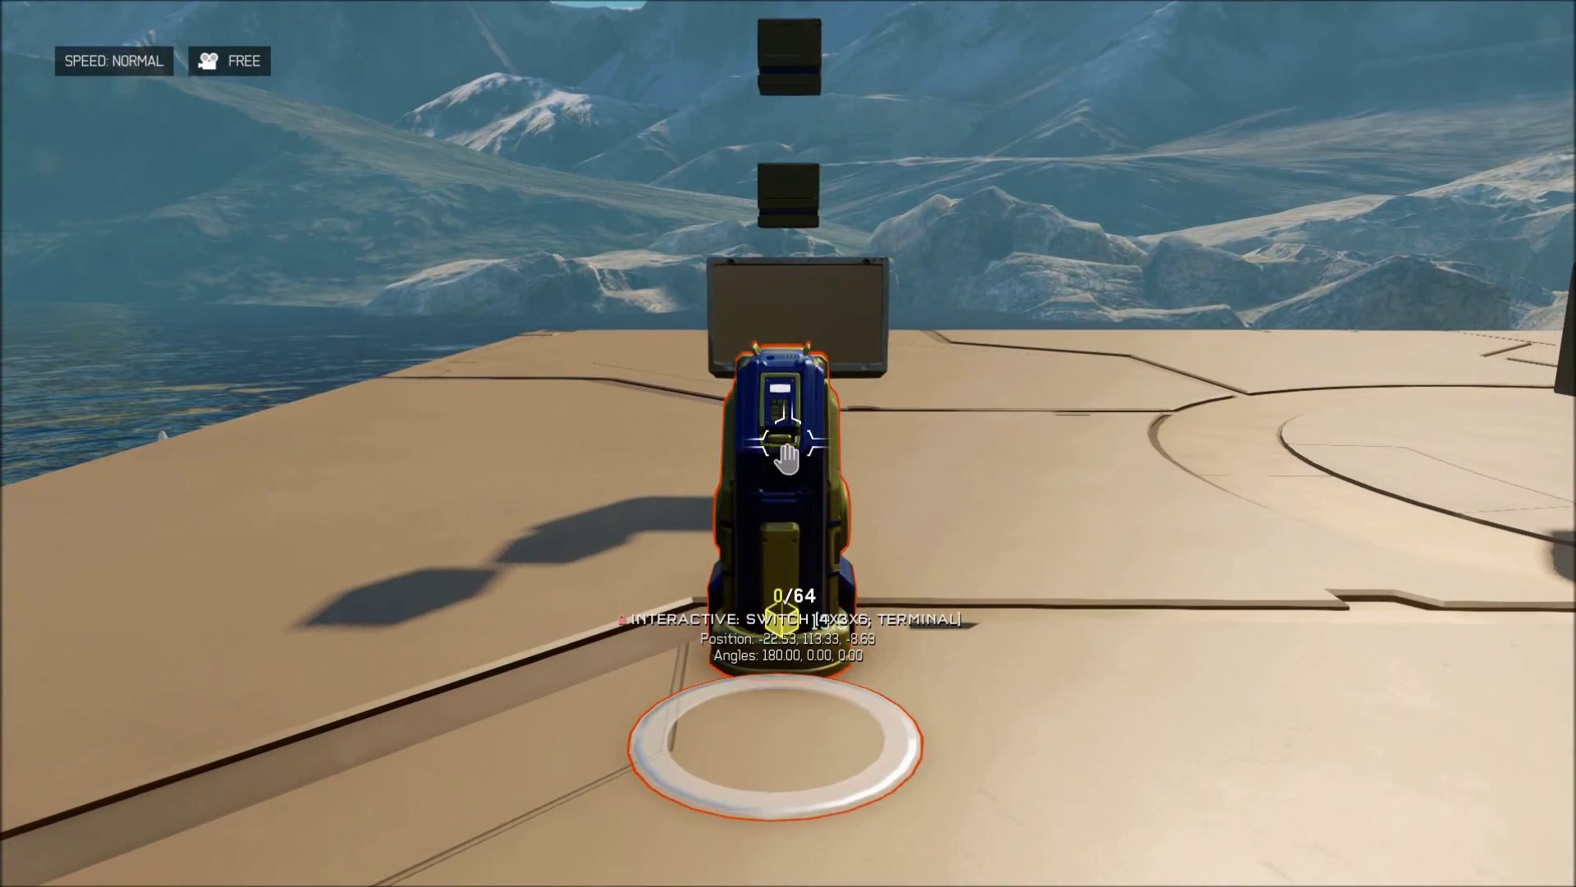
pyautogui.press('r')
pyautogui.press('Return')
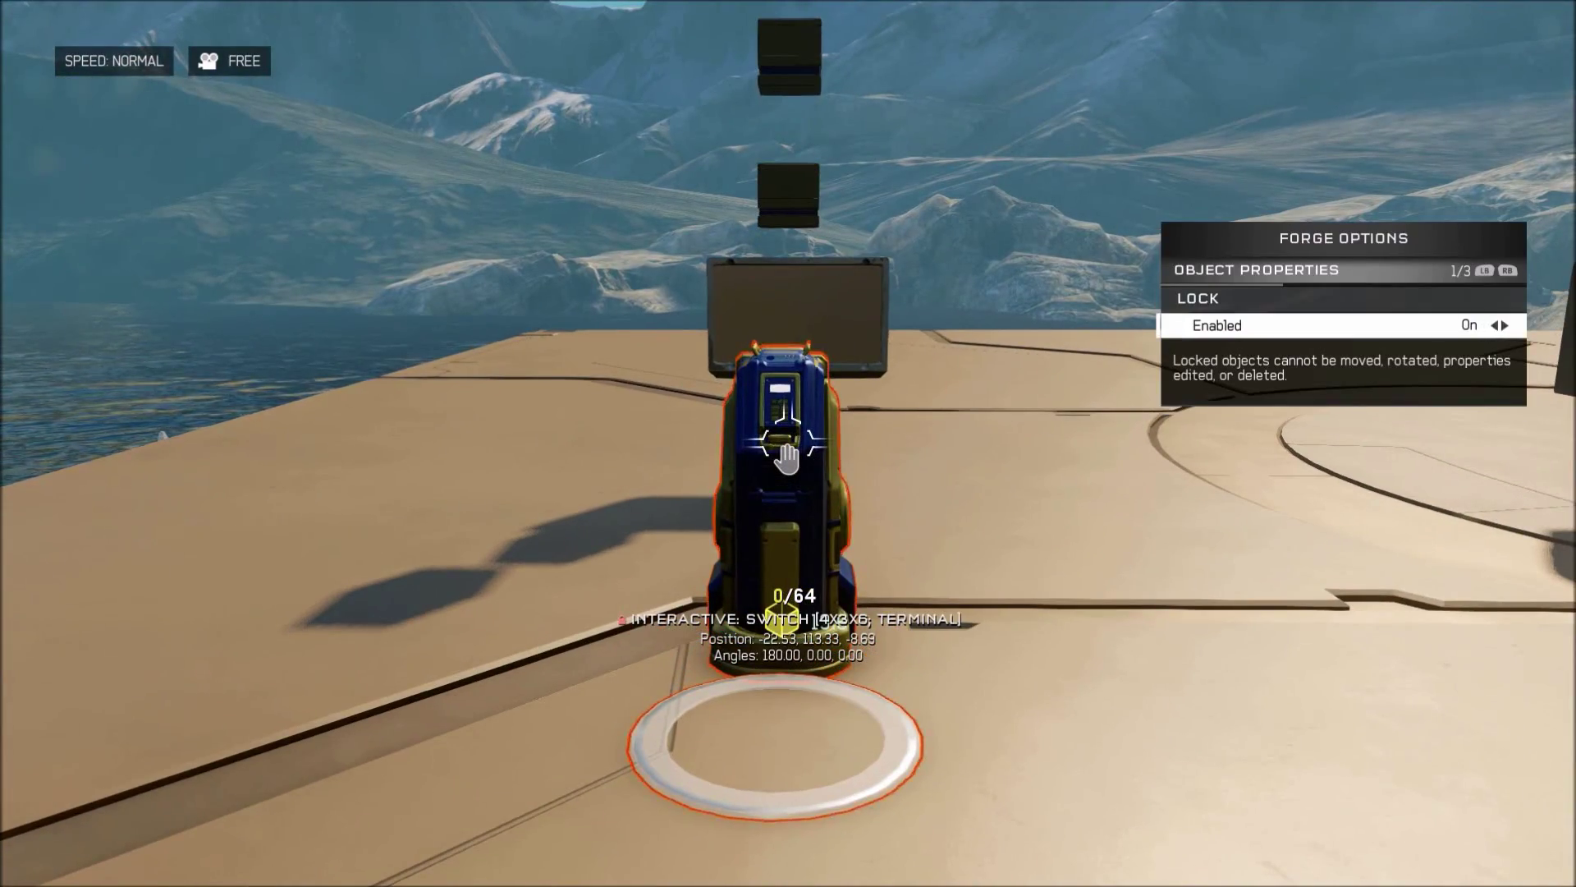
pyautogui.press('Right')
# Step: Review the condition, action and channel of the terminal switch's Script 1 and close its properties
pyautogui.press('Down')
pyautogui.press('Down')
pyautogui.press('Down')
pyautogui.press('Down')
pyautogui.press('Down')
pyautogui.press('Down')
pyautogui.press('Down')
pyautogui.press('Down')
pyautogui.press('Down')
pyautogui.press('Down')
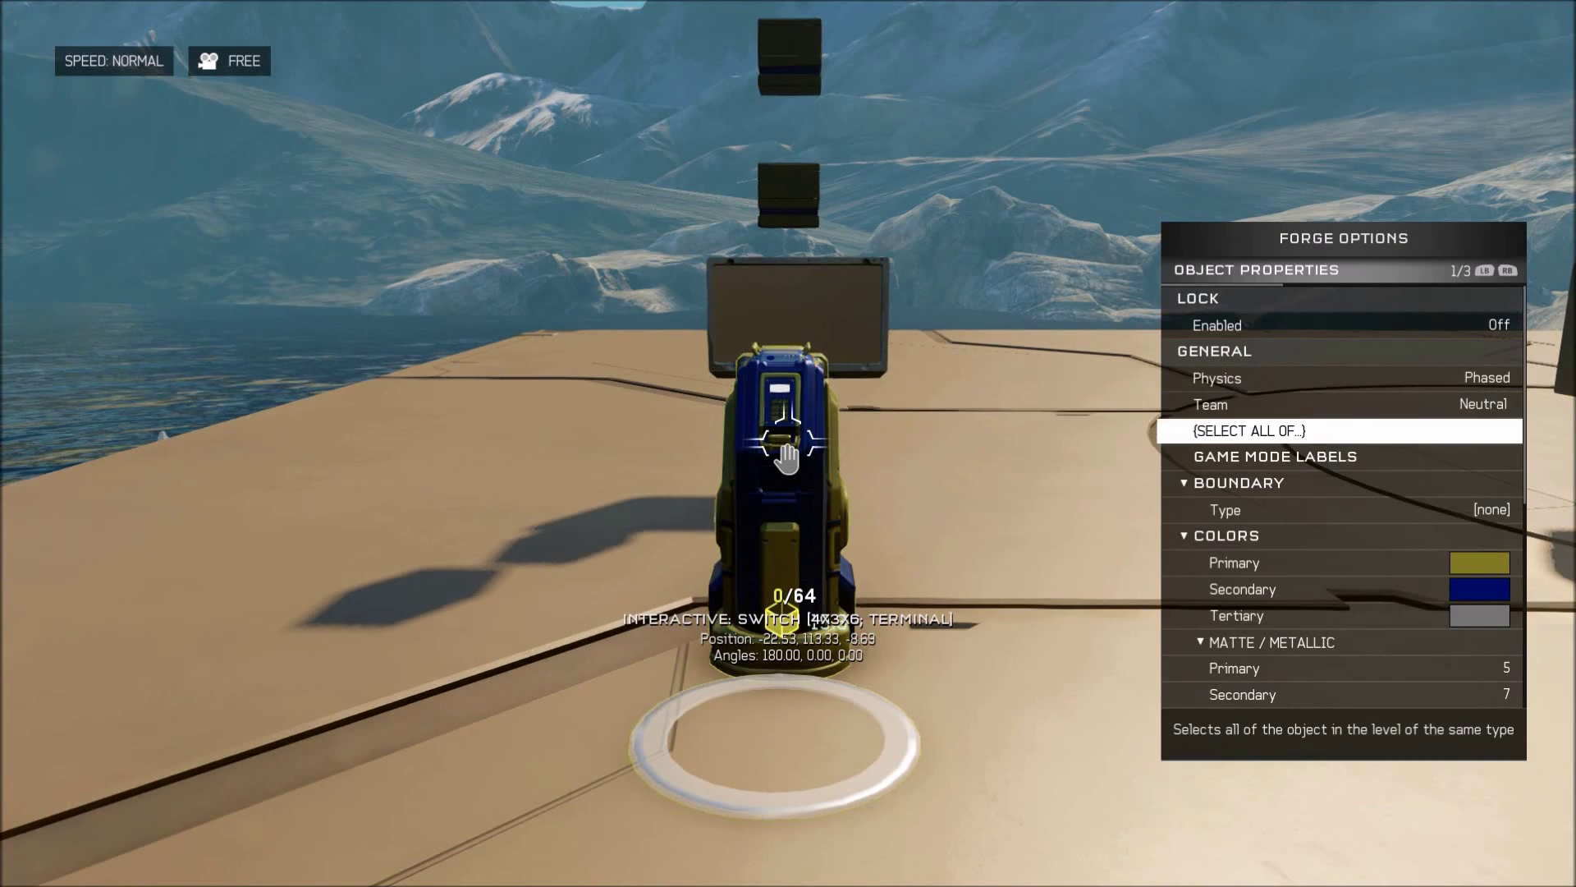
pyautogui.press('Down')
pyautogui.press('Down')
pyautogui.press('Down')
pyautogui.press('Down')
pyautogui.press('Down')
pyautogui.press('Down')
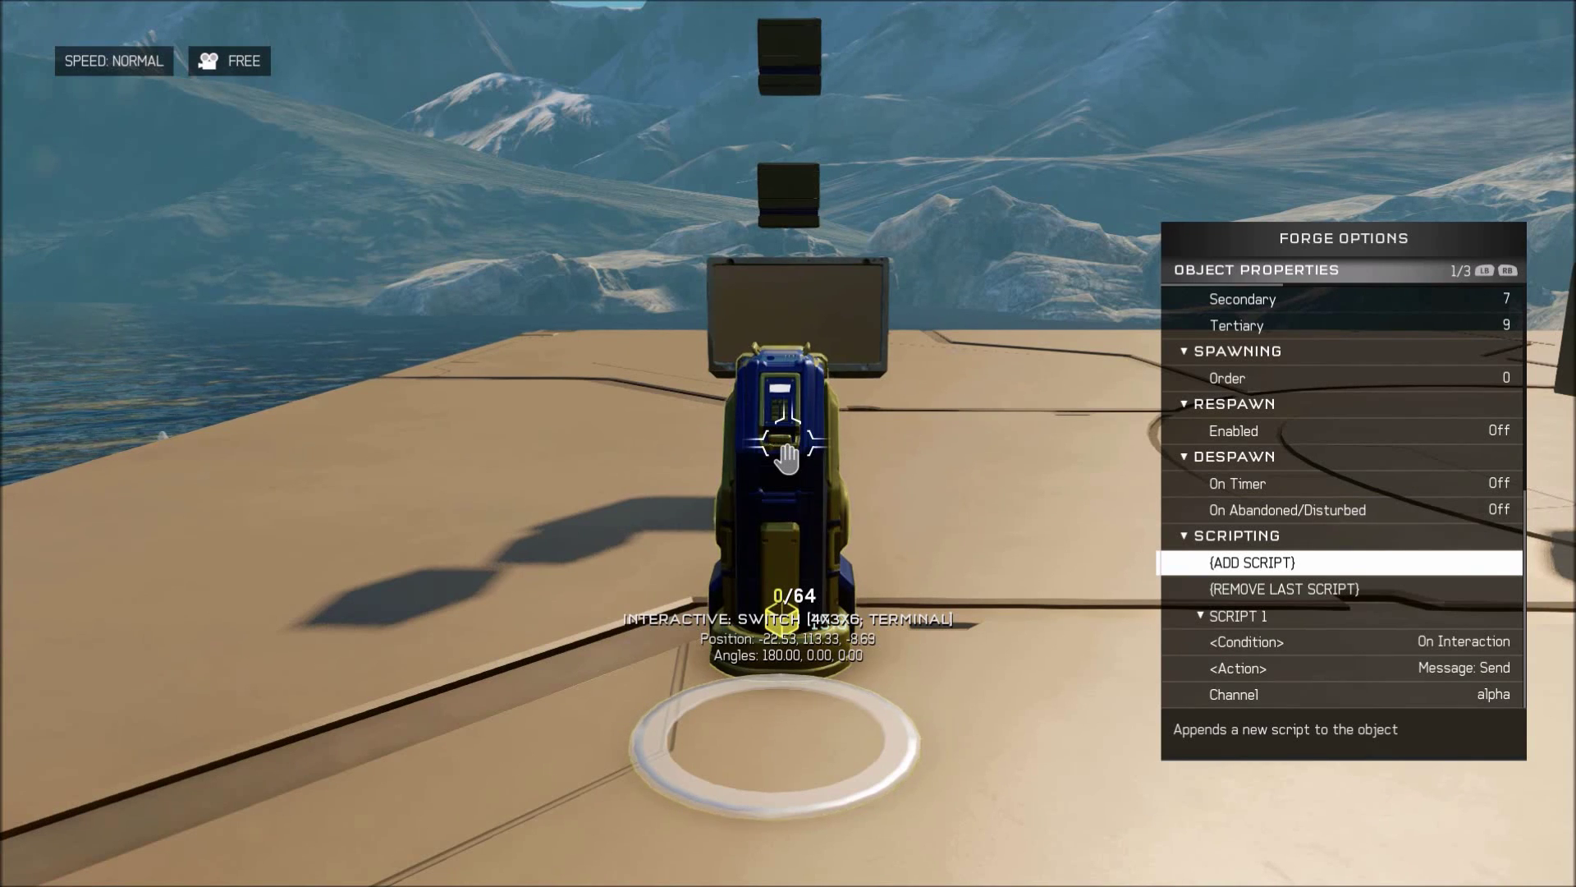
pyautogui.press('Down')
pyautogui.press('Down')
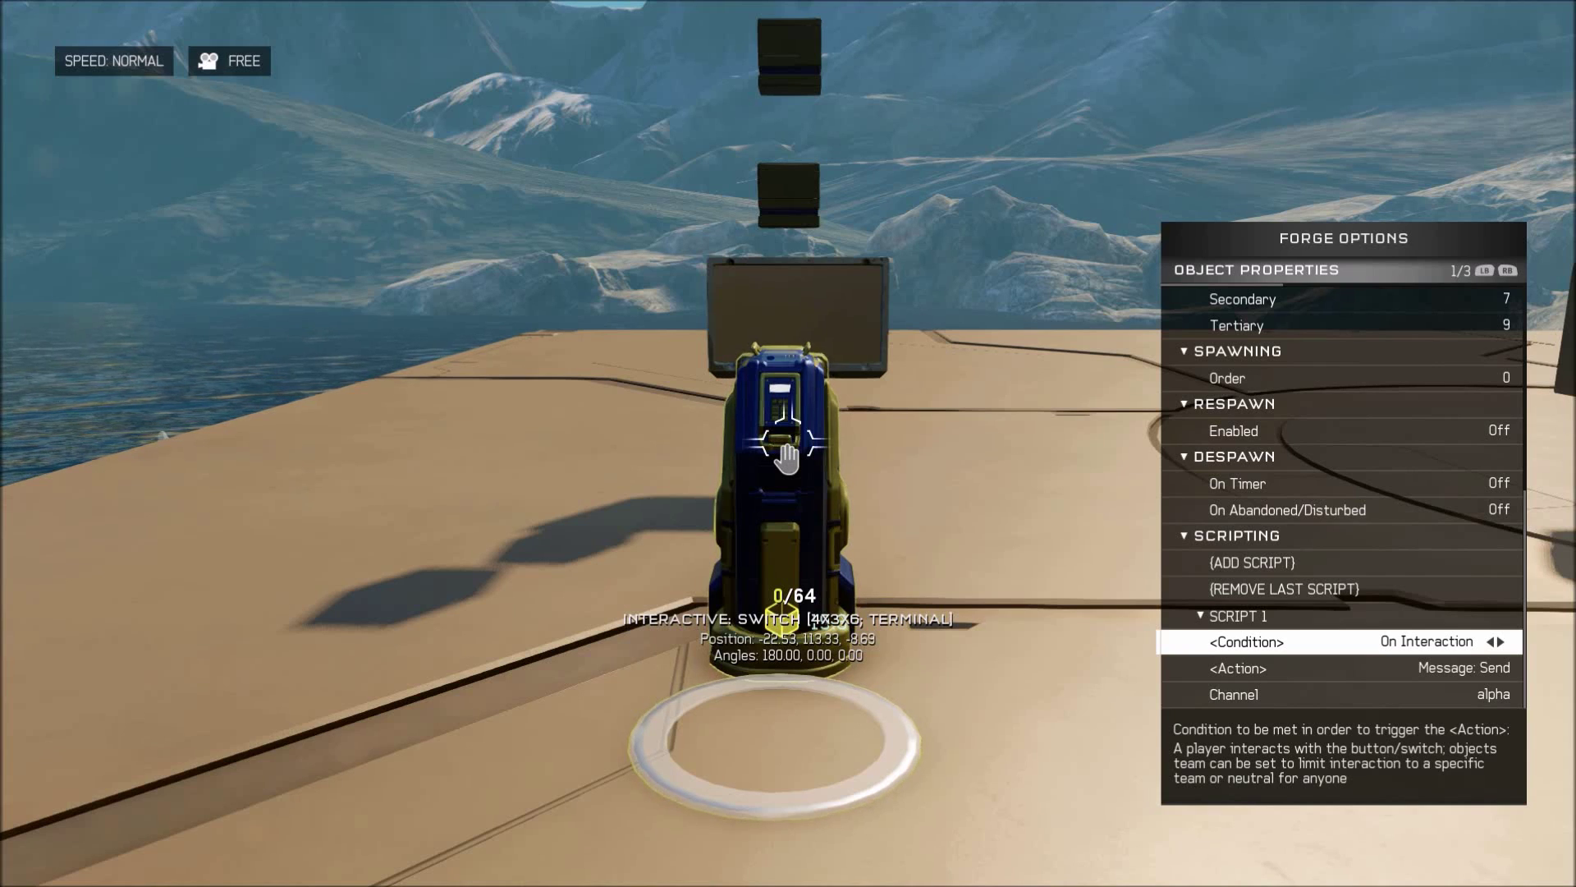
pyautogui.press('Down')
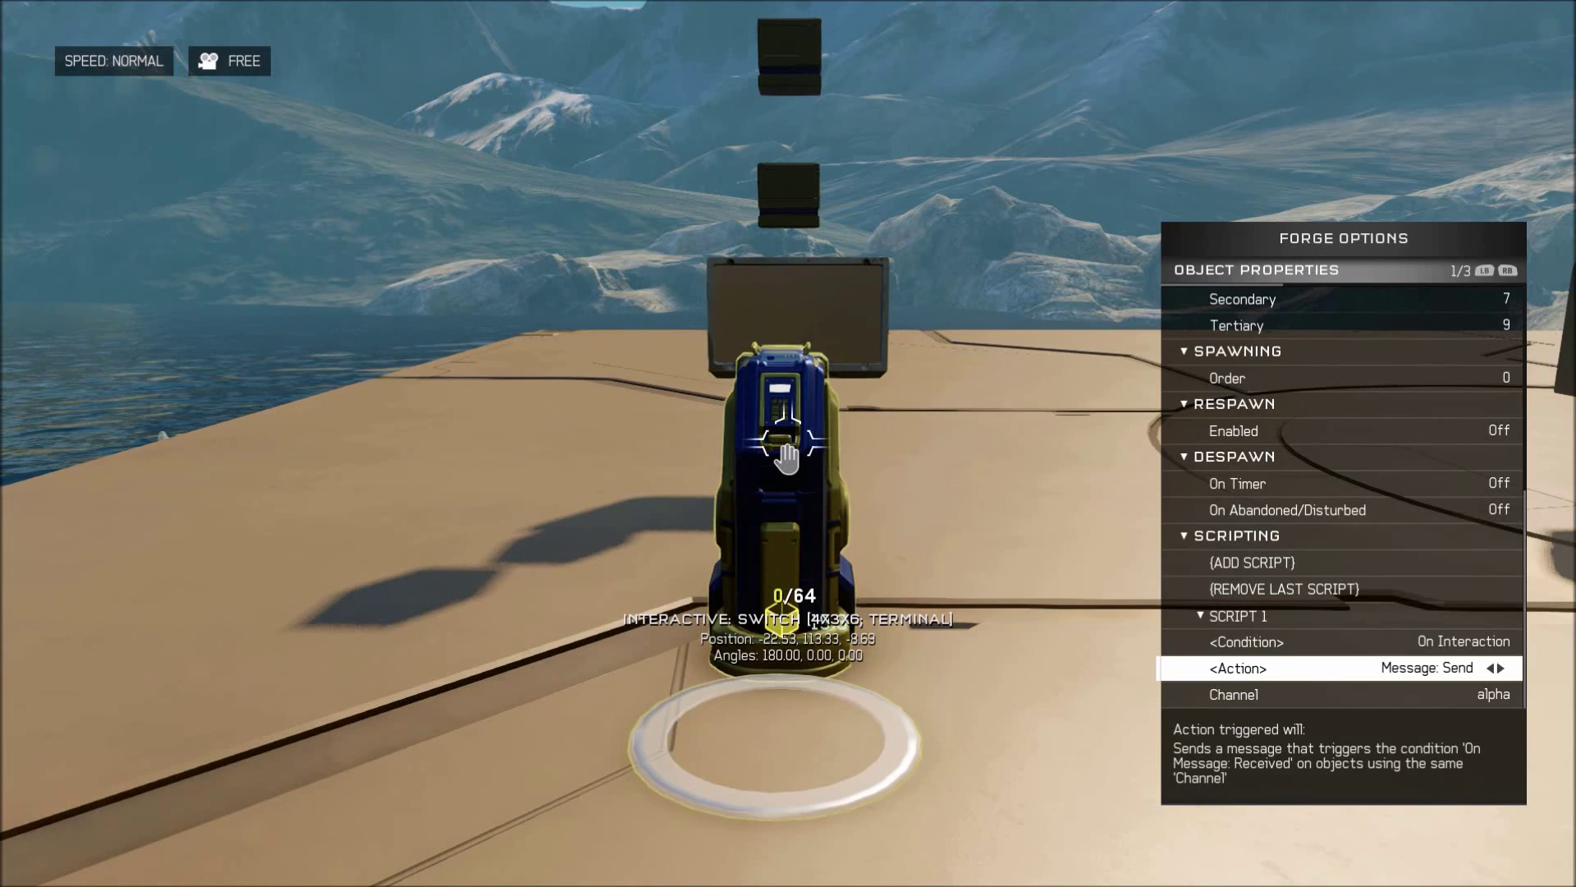
pyautogui.press('Down')
pyautogui.press('Escape')
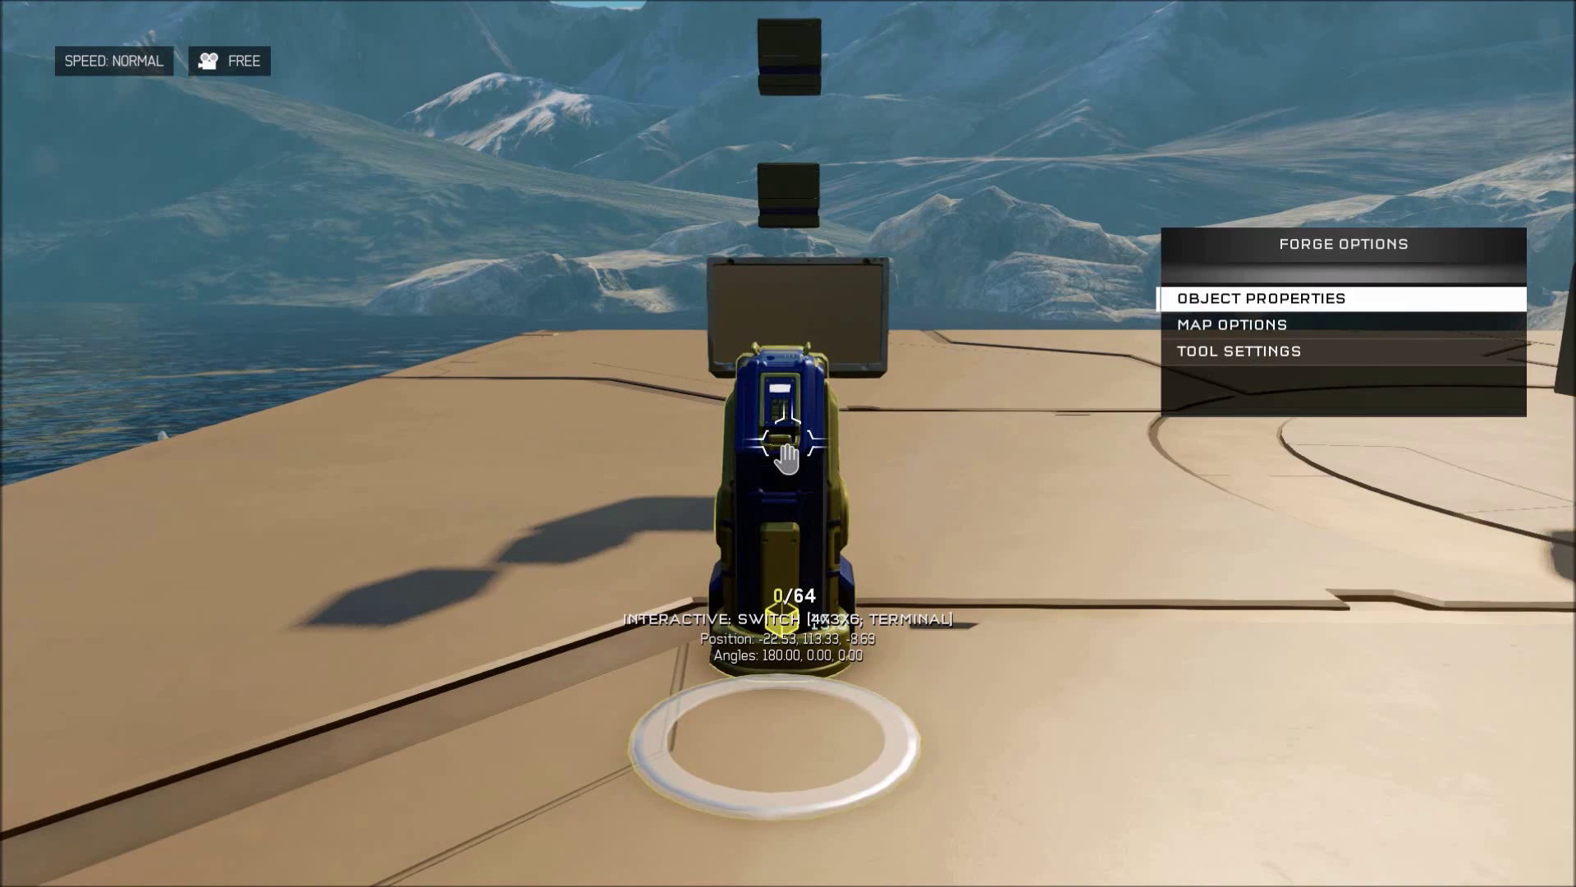
pyautogui.press('Escape')
# Step: Enter player mode and interact with the terminal switch to test the scripts on the monitor and blocks
pyautogui.press('Up')
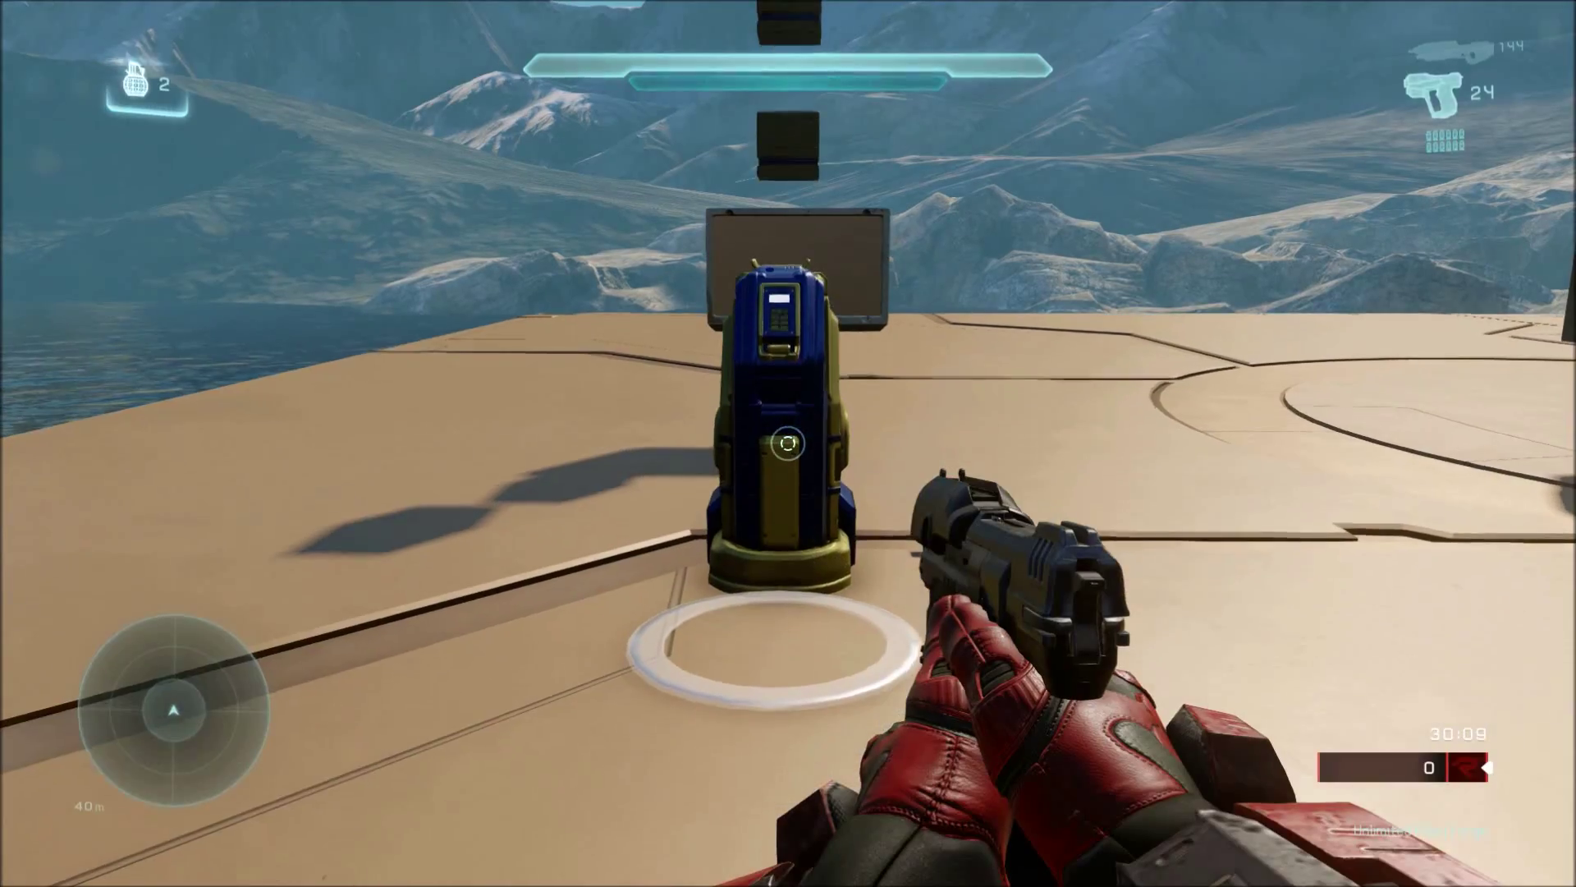
pyautogui.press('s')
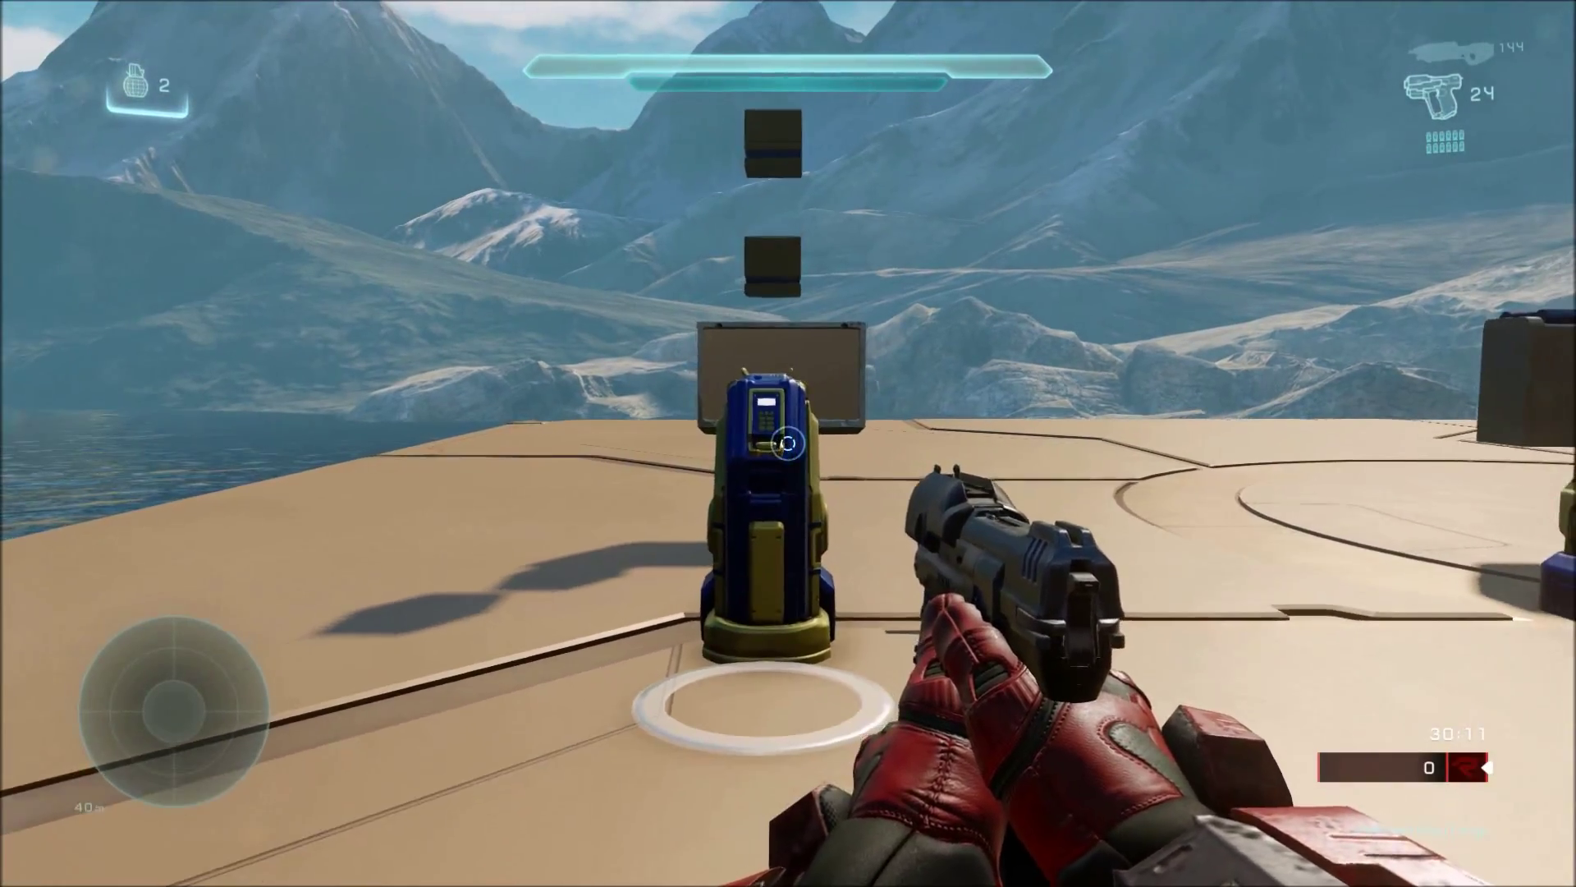
pyautogui.press('w')
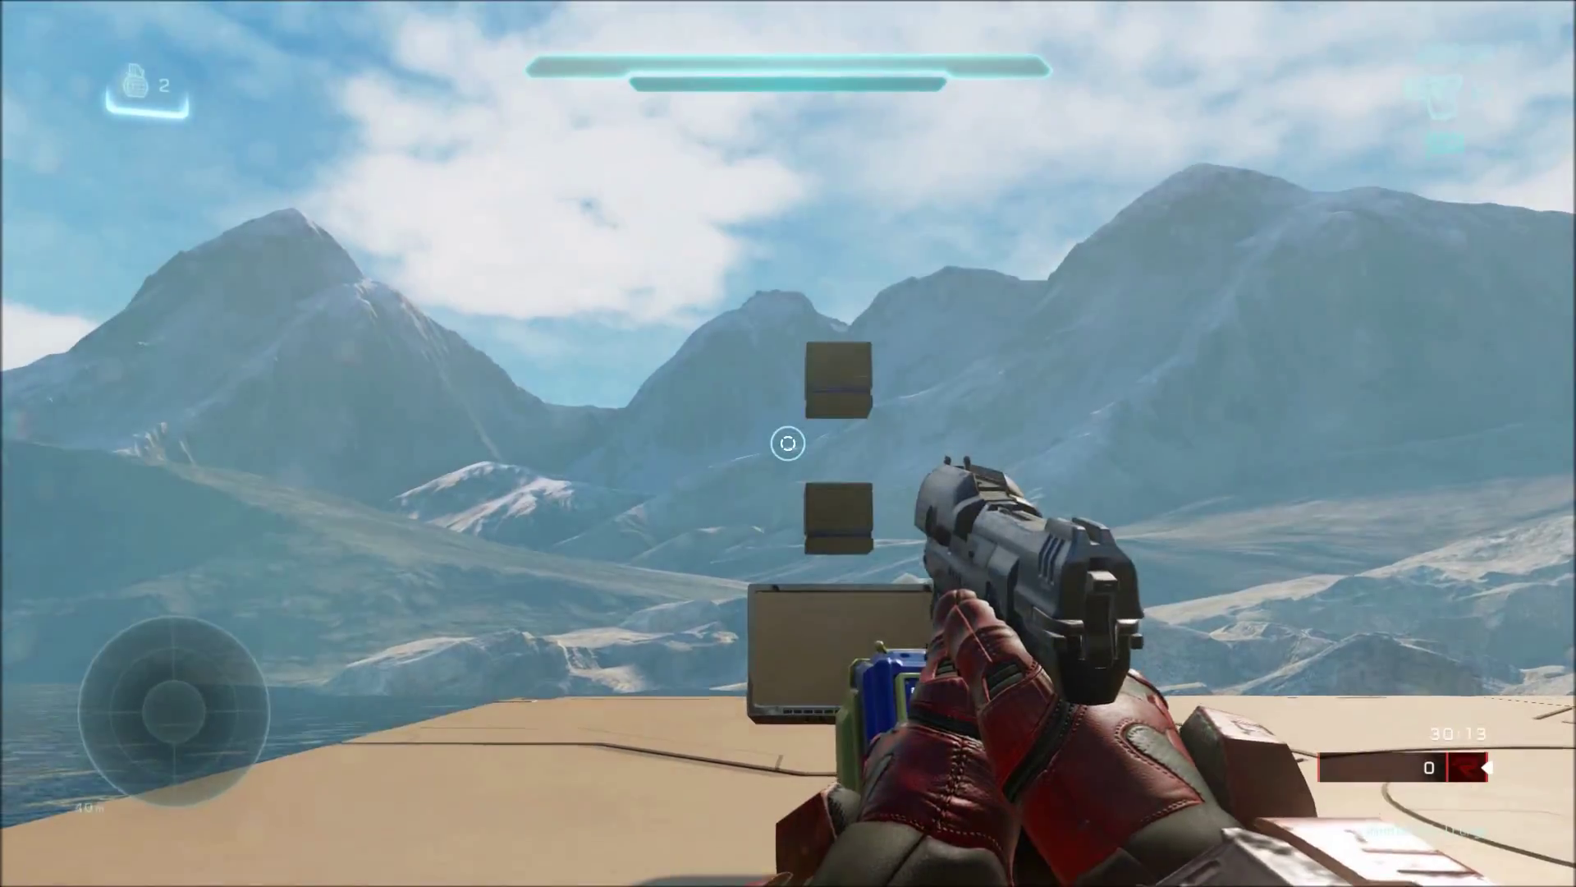
pyautogui.moveTo(788, 444)
pyautogui.press('w')
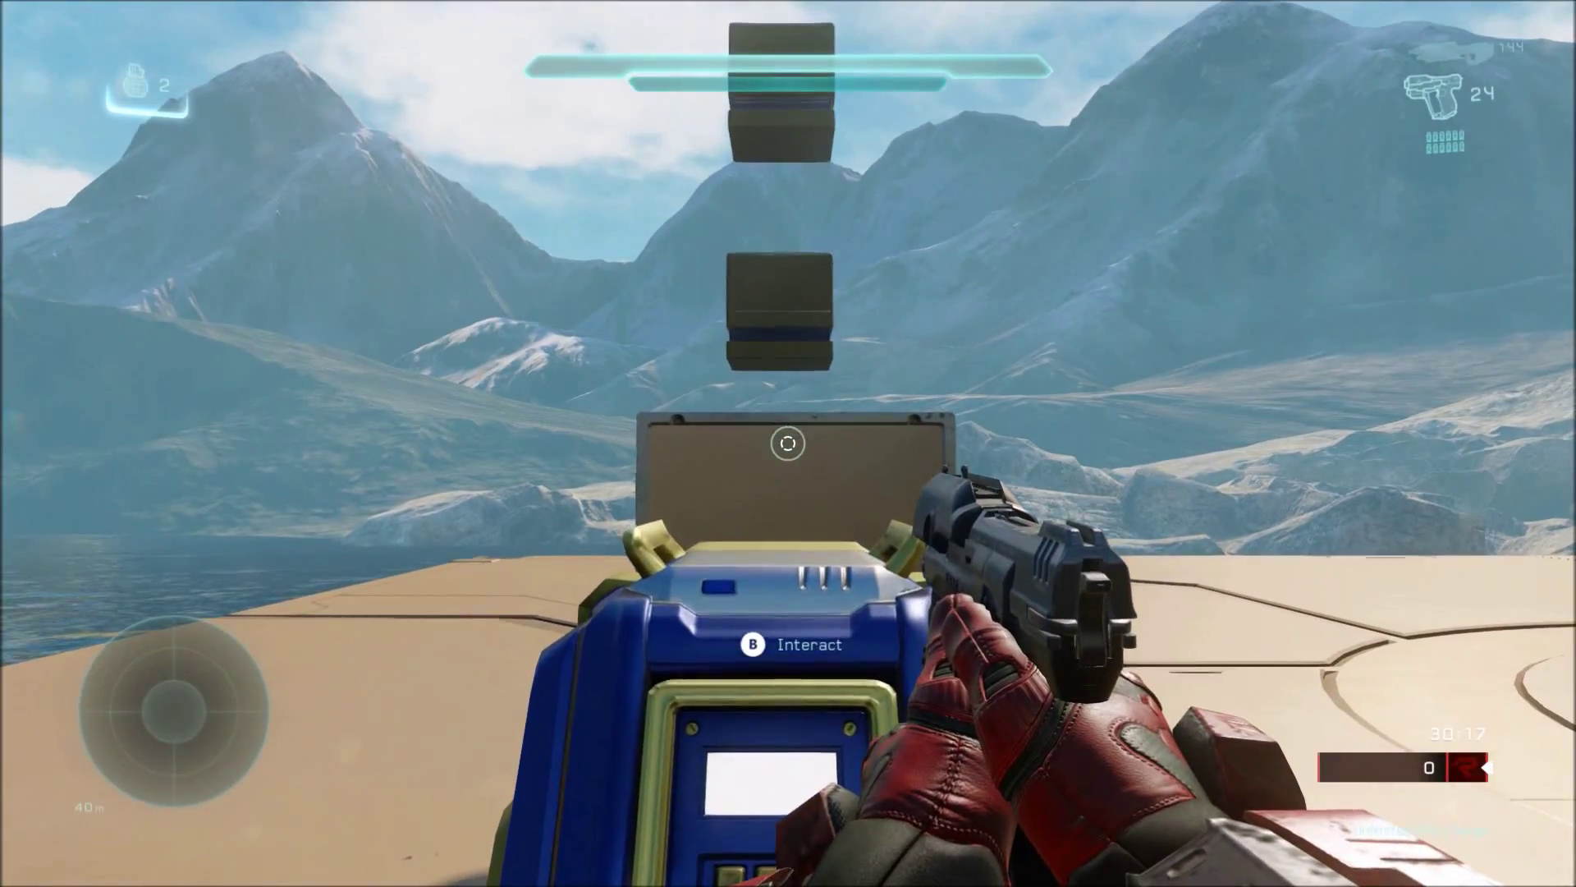
pyautogui.press('b')
pyautogui.press('s')
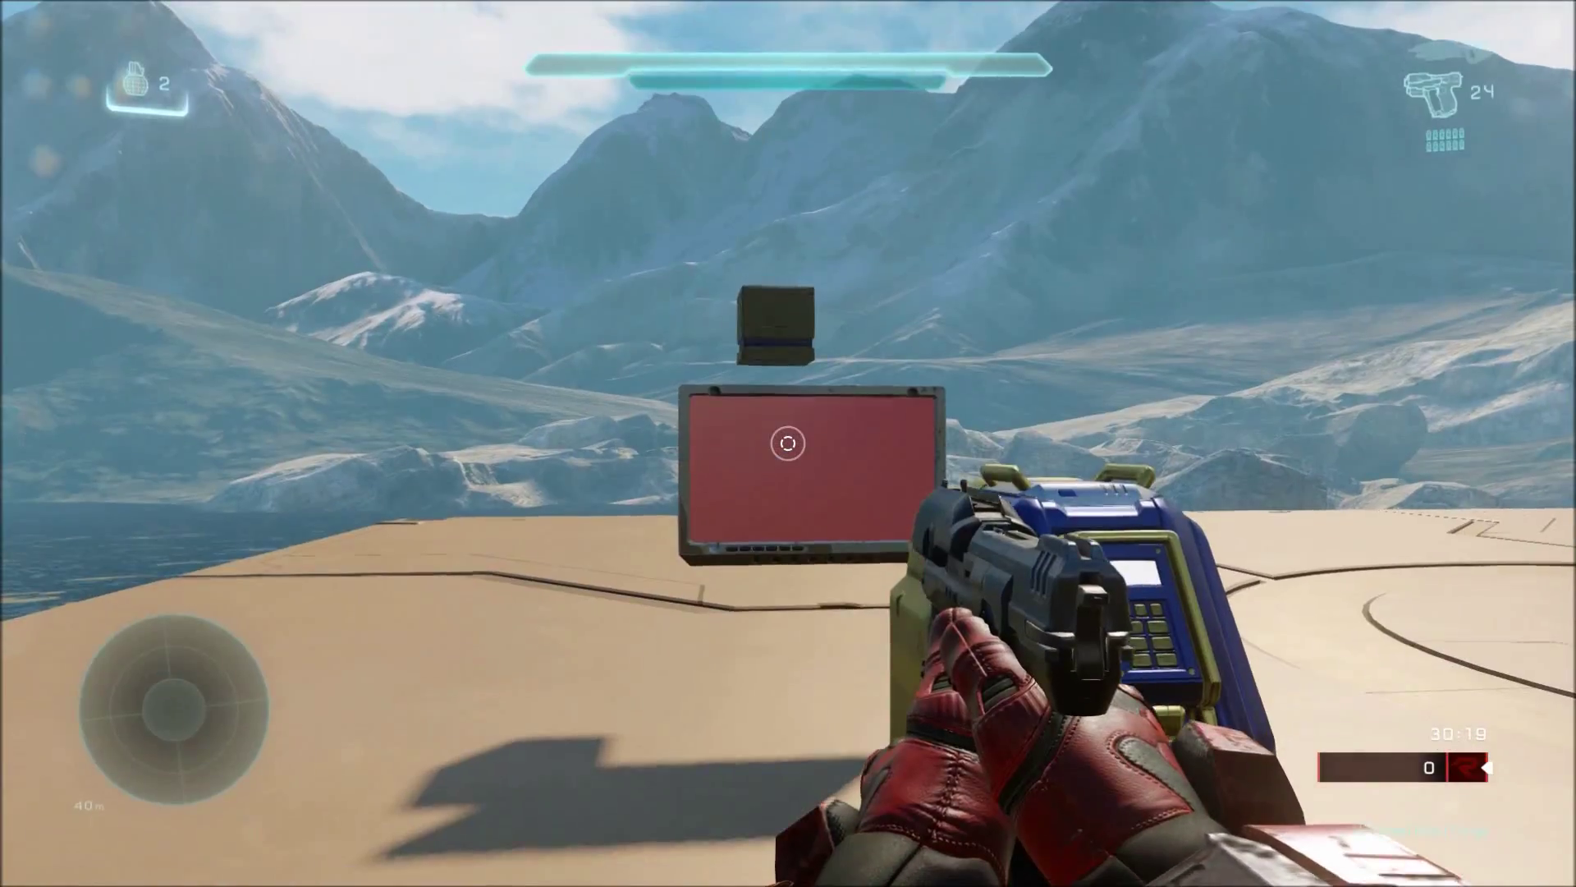
# Step: Return to edit mode, open the Script Brain's object properties and go to the condition of its Script 1
pyautogui.press('w')
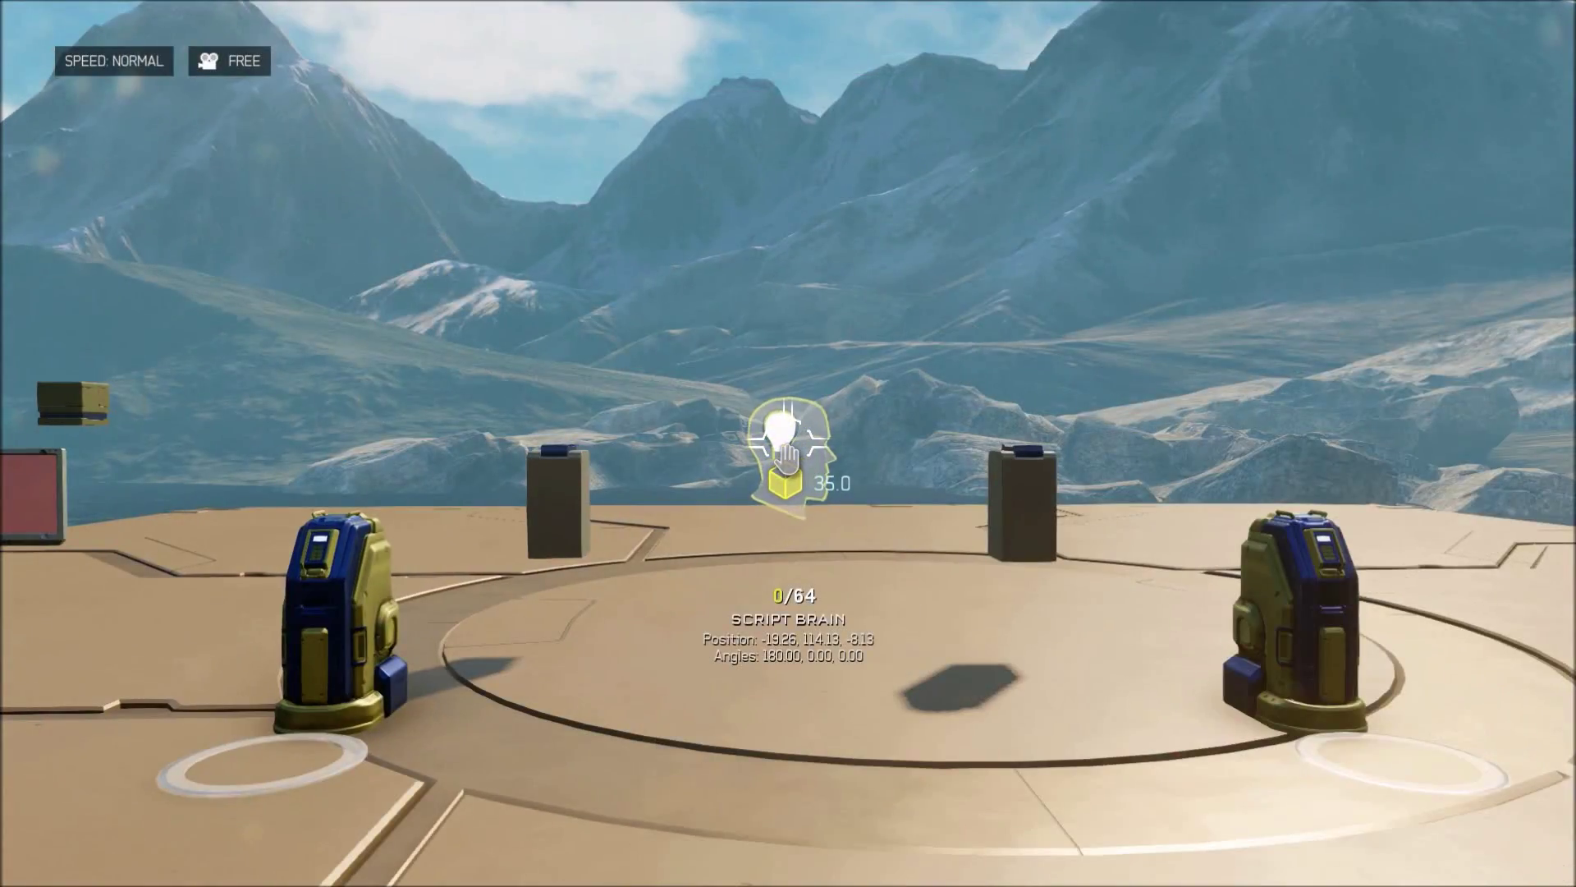
pyautogui.press('w')
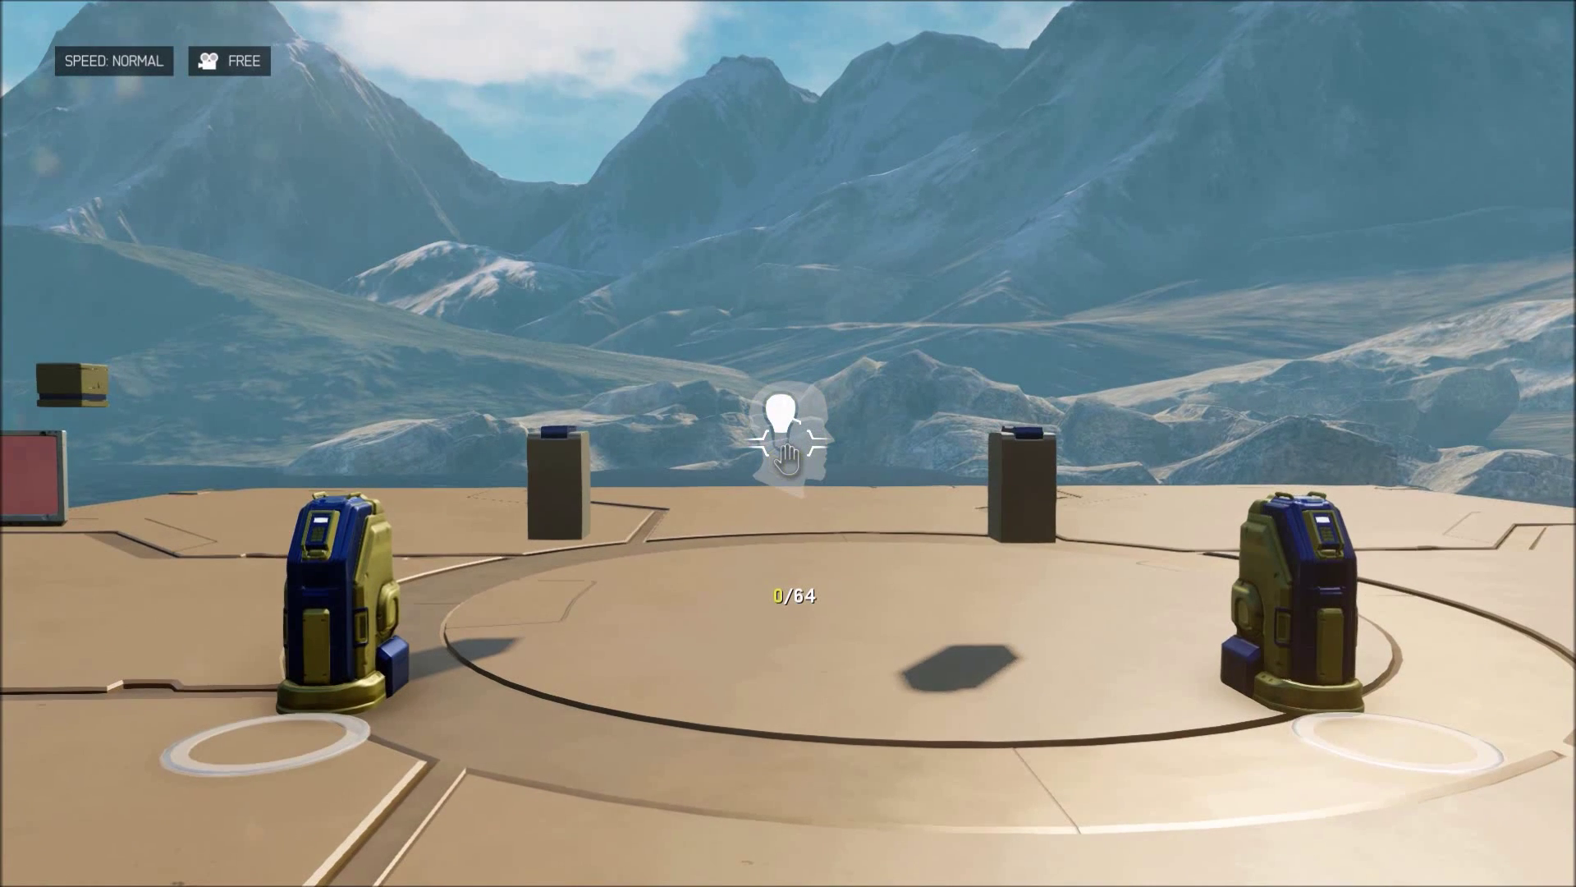
pyautogui.press('s')
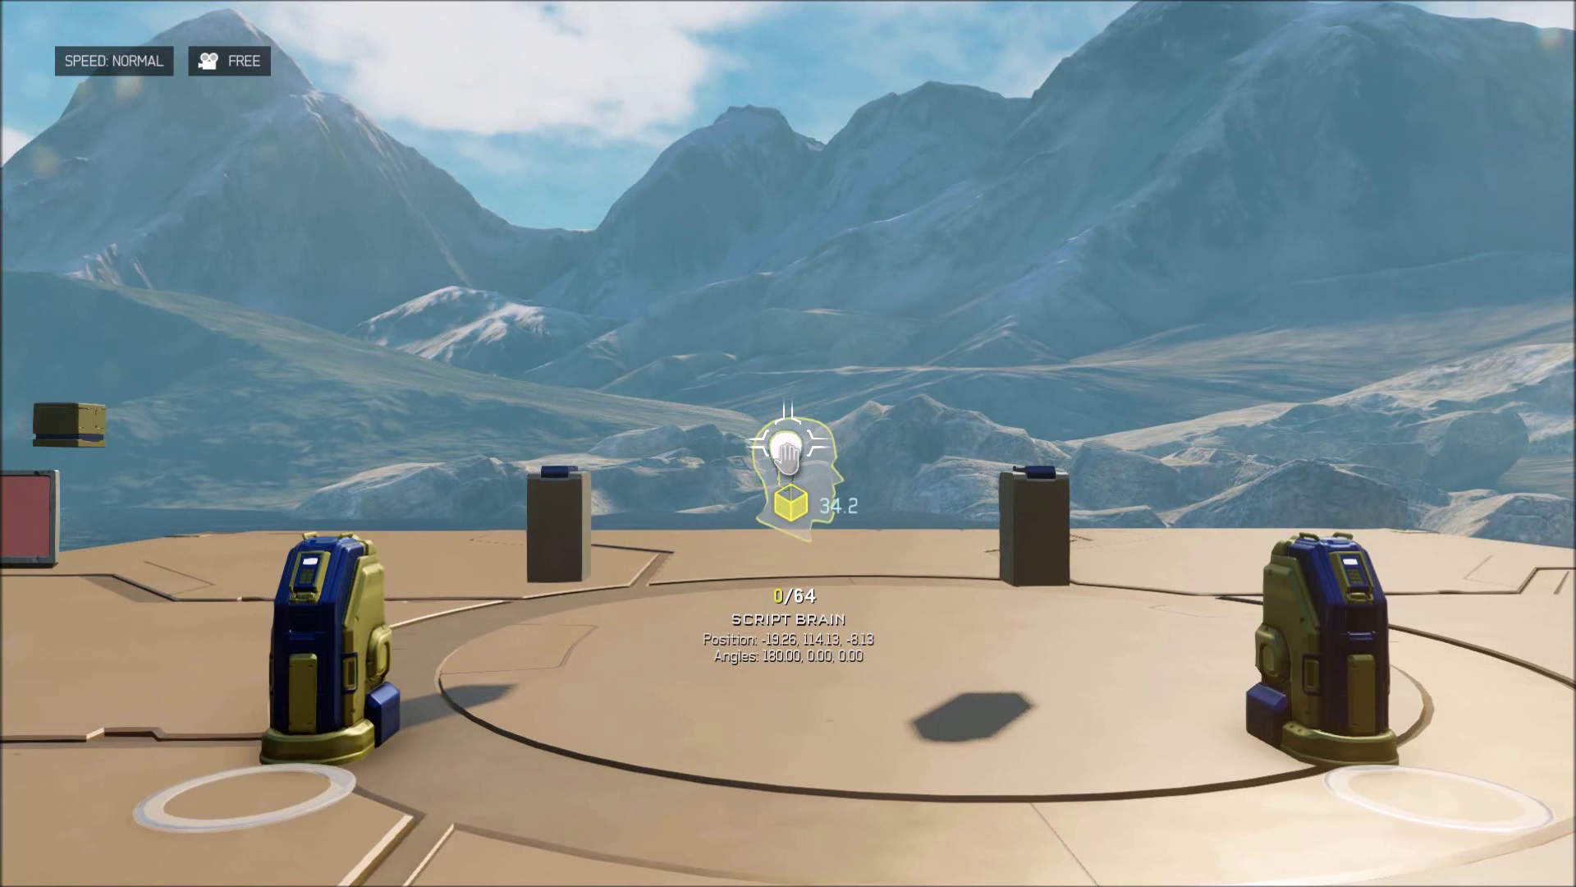
pyautogui.press('w')
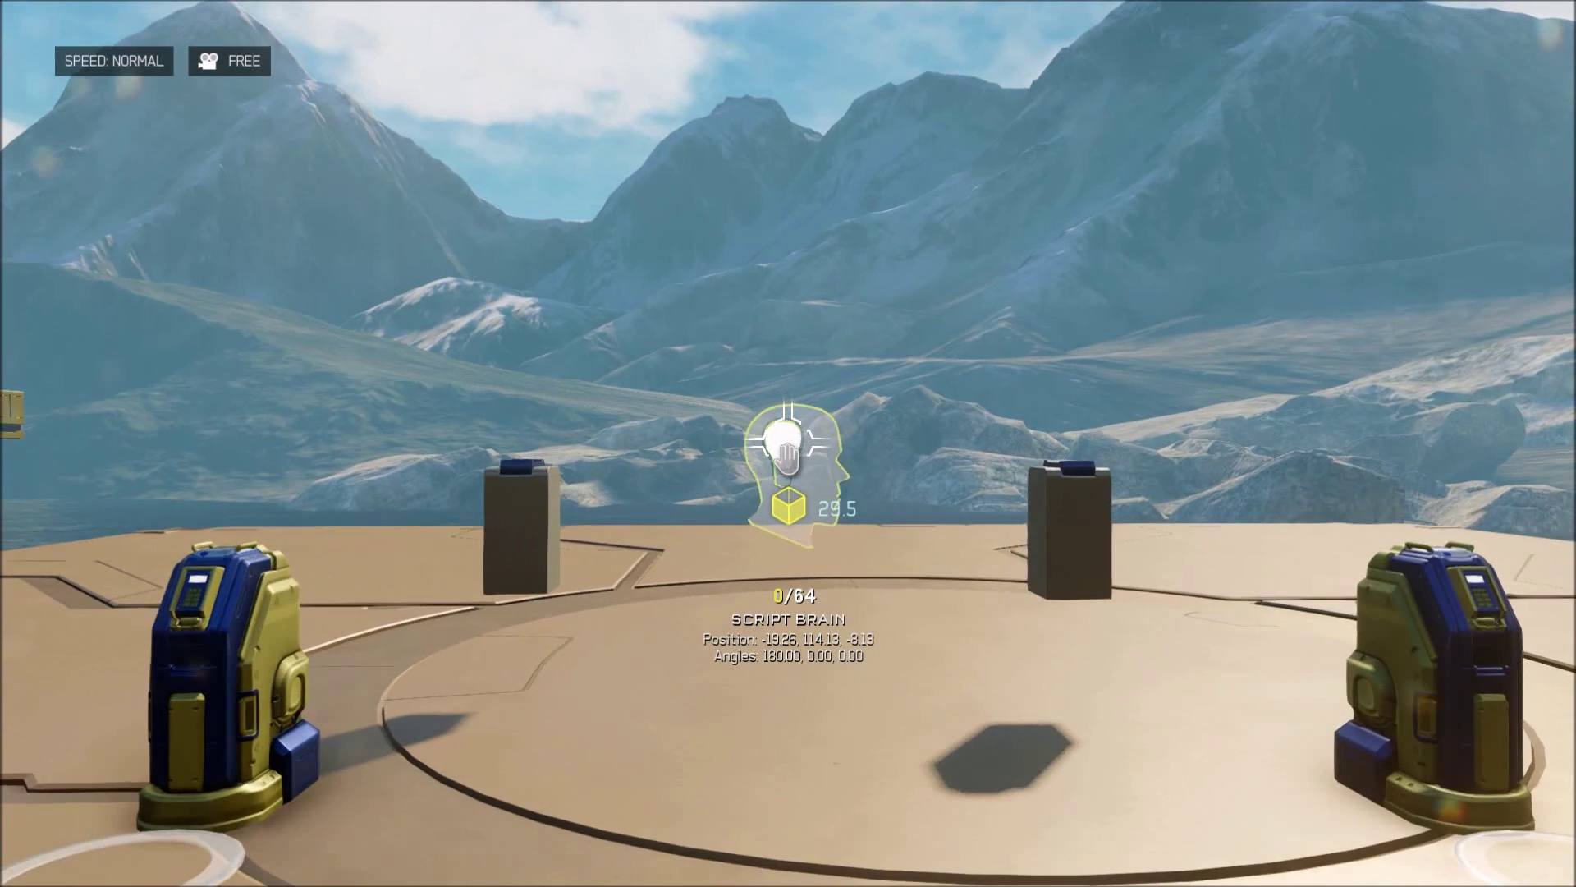
pyautogui.press('x')
pyautogui.press('Down')
pyautogui.press('Up')
pyautogui.press('Return')
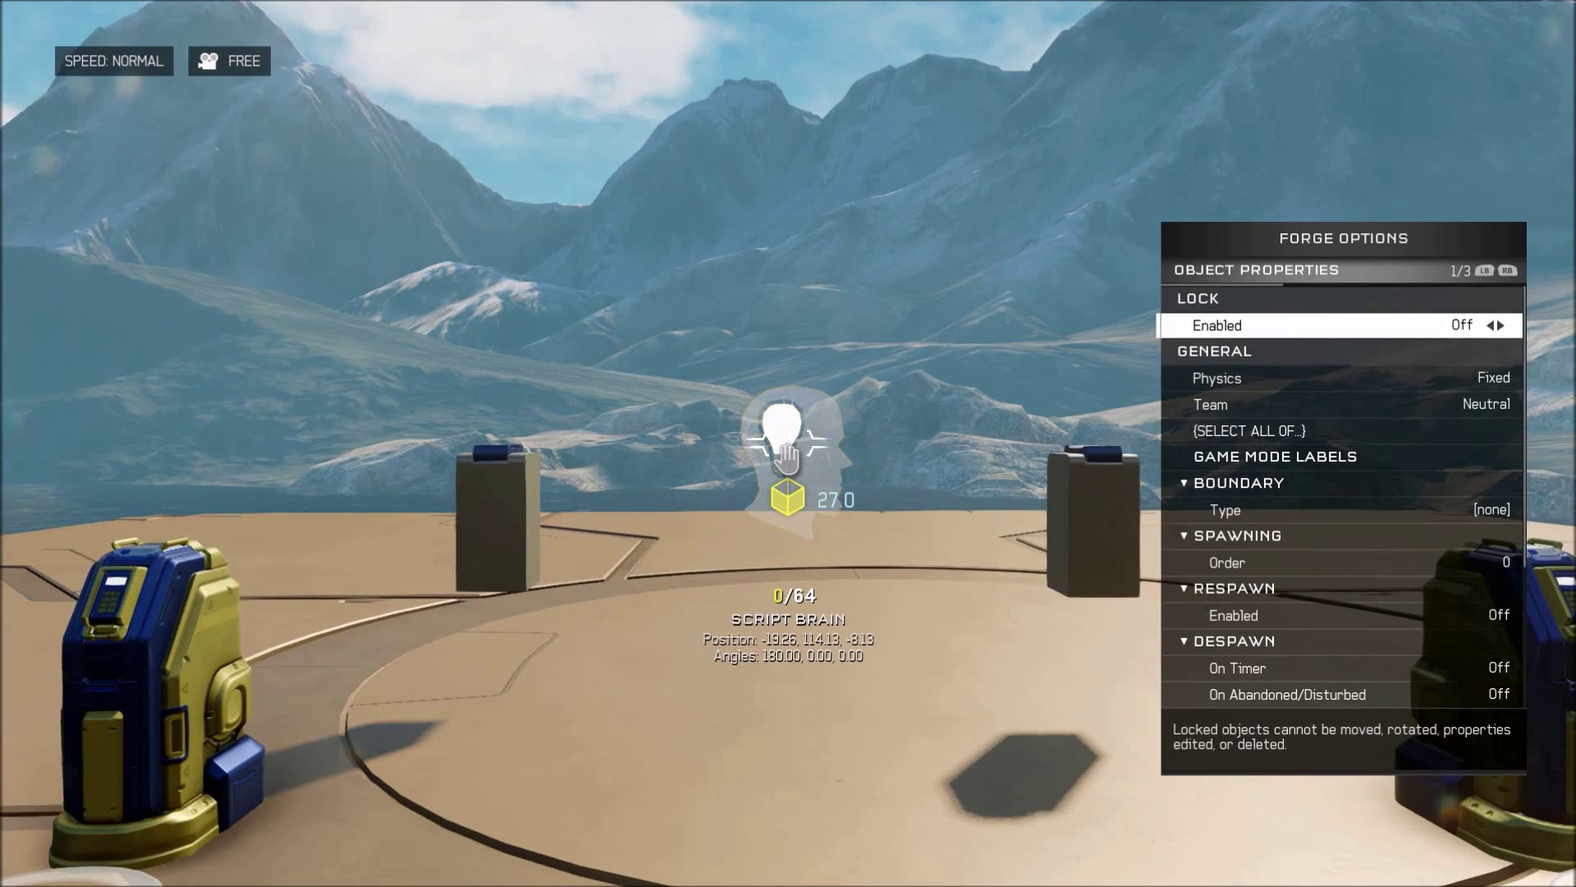
pyautogui.press('Down')
pyautogui.press('Down')
pyautogui.press('Down')
pyautogui.press('Down')
pyautogui.press('Down')
pyautogui.press('Down')
pyautogui.press('Down')
pyautogui.press('Down')
pyautogui.press('Down')
pyautogui.press('Down')
pyautogui.press('Down')
pyautogui.press('Down')
pyautogui.press('Down')
pyautogui.press('Down')
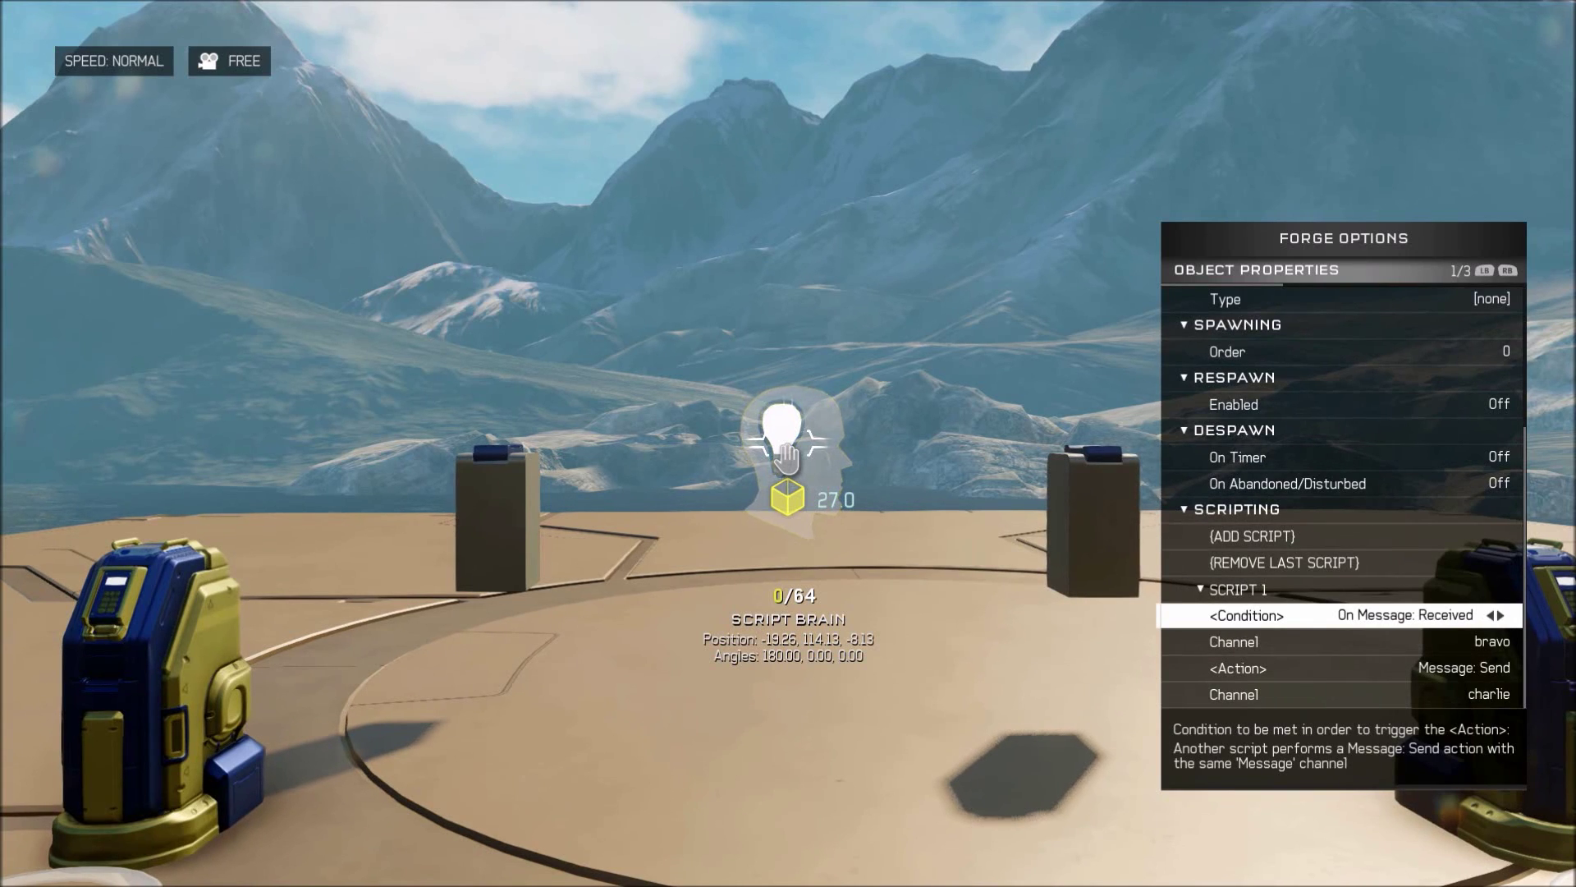
# Step: Examine the Script Brain's received channel, action and sent channel in Script 1, and close its properties
pyautogui.press('Down')
pyautogui.press('Down')
pyautogui.press('Down')
pyautogui.press('Down')
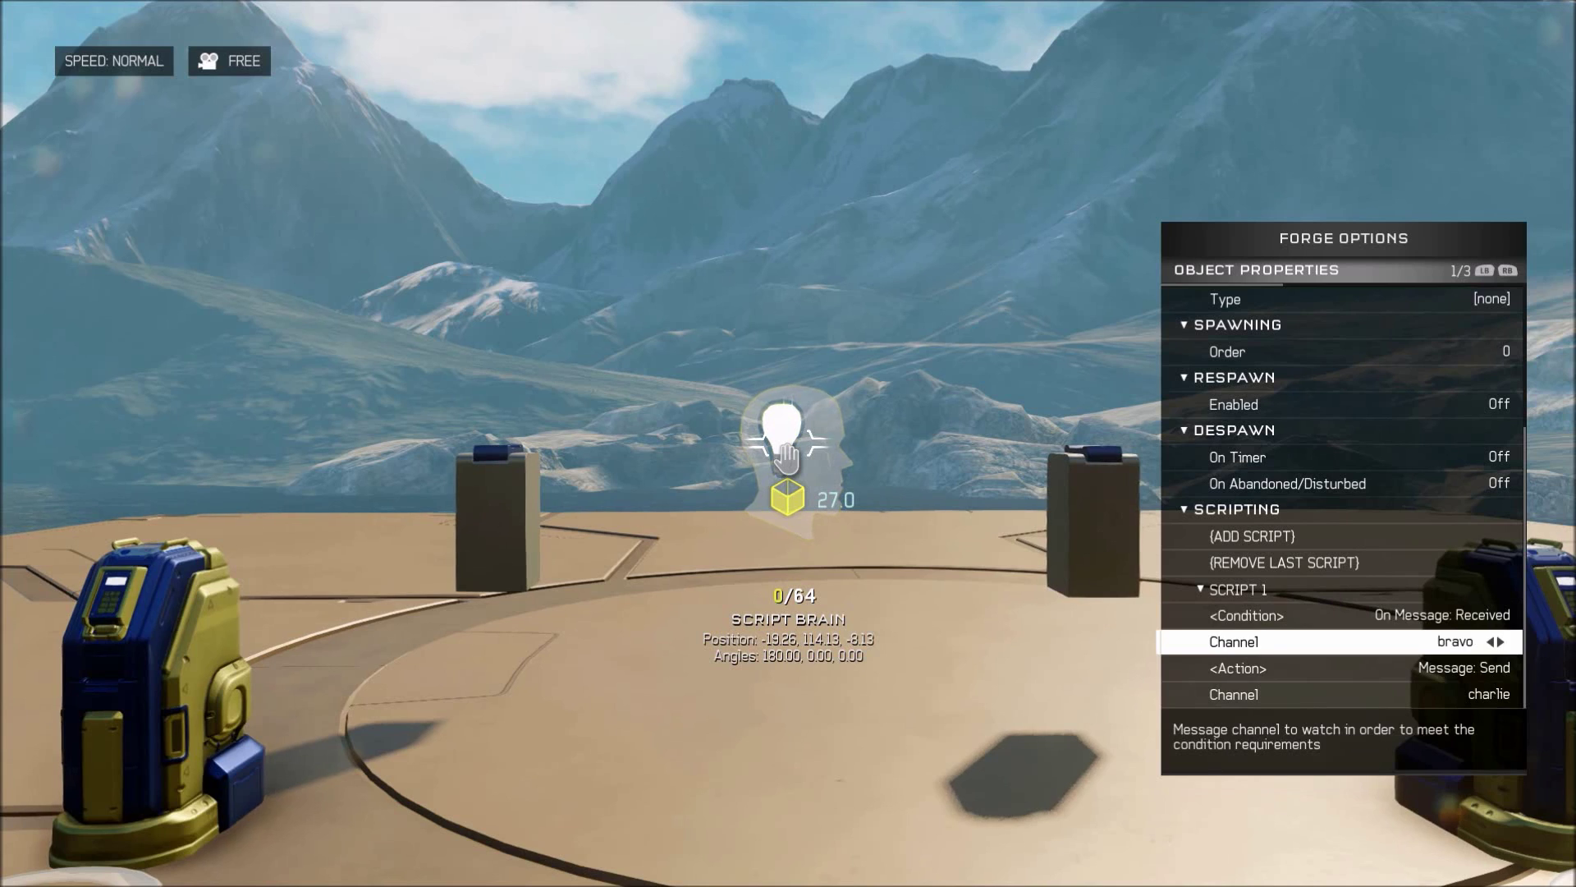
pyautogui.press('Up')
pyautogui.press('Up')
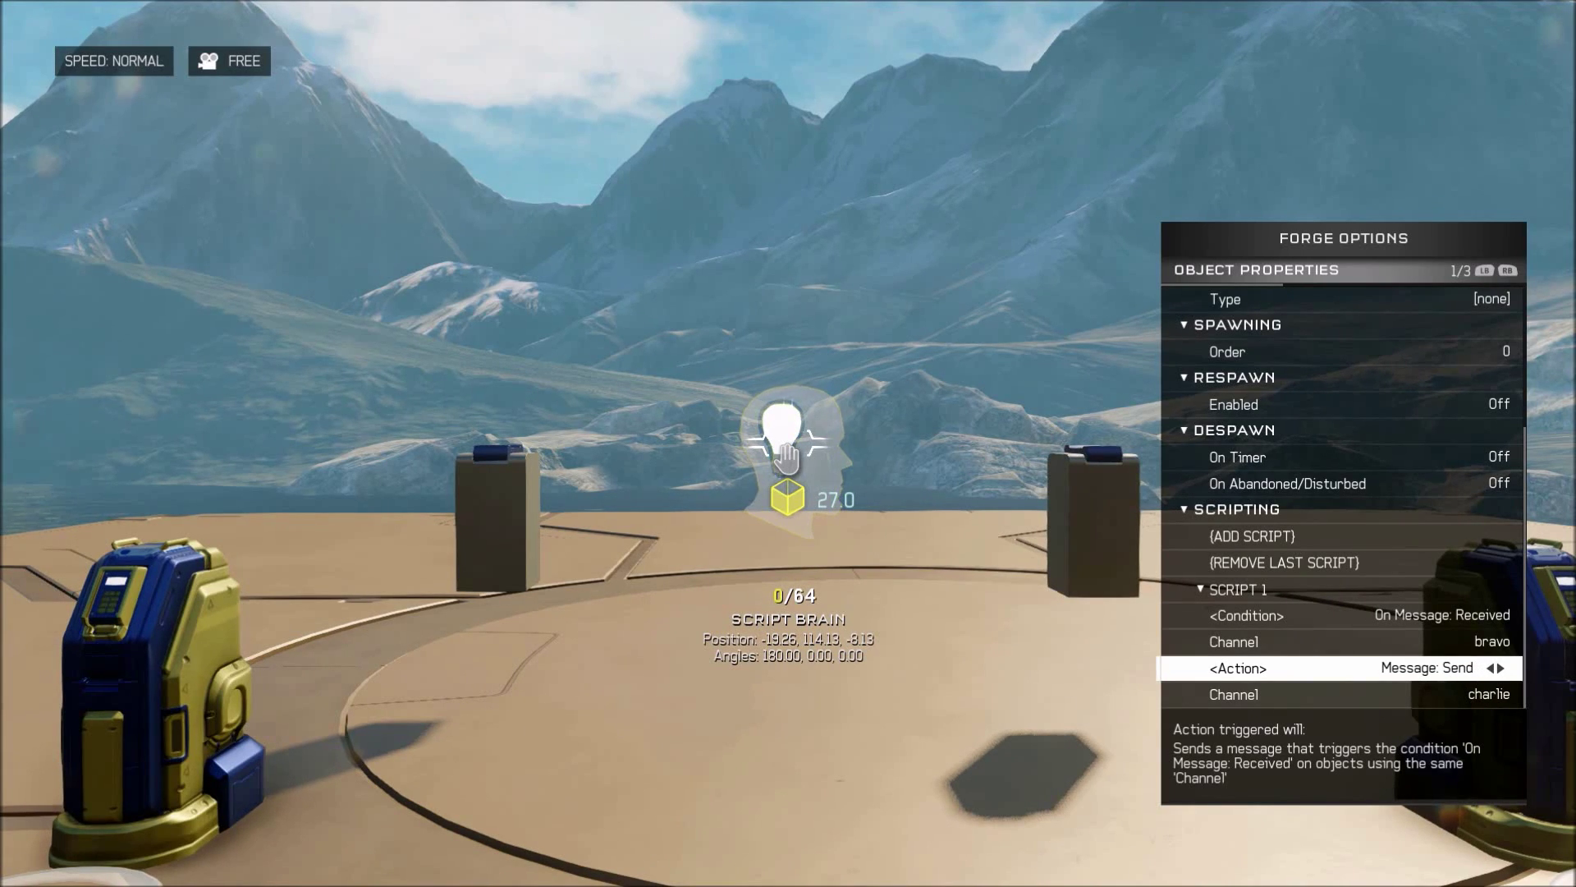
pyautogui.press('Escape')
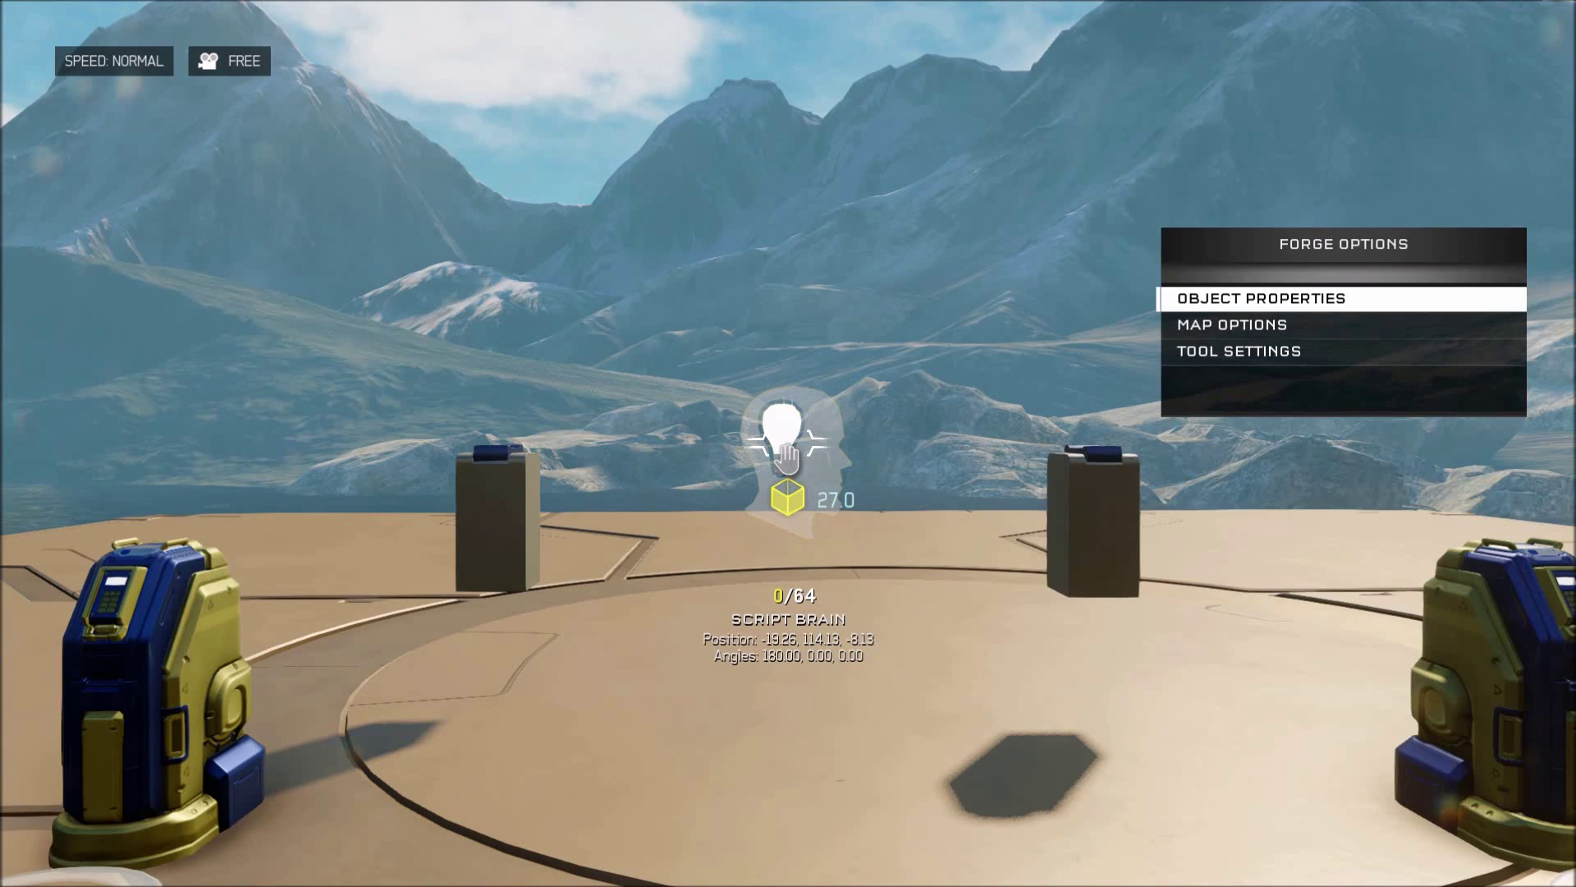
pyautogui.press('Escape')
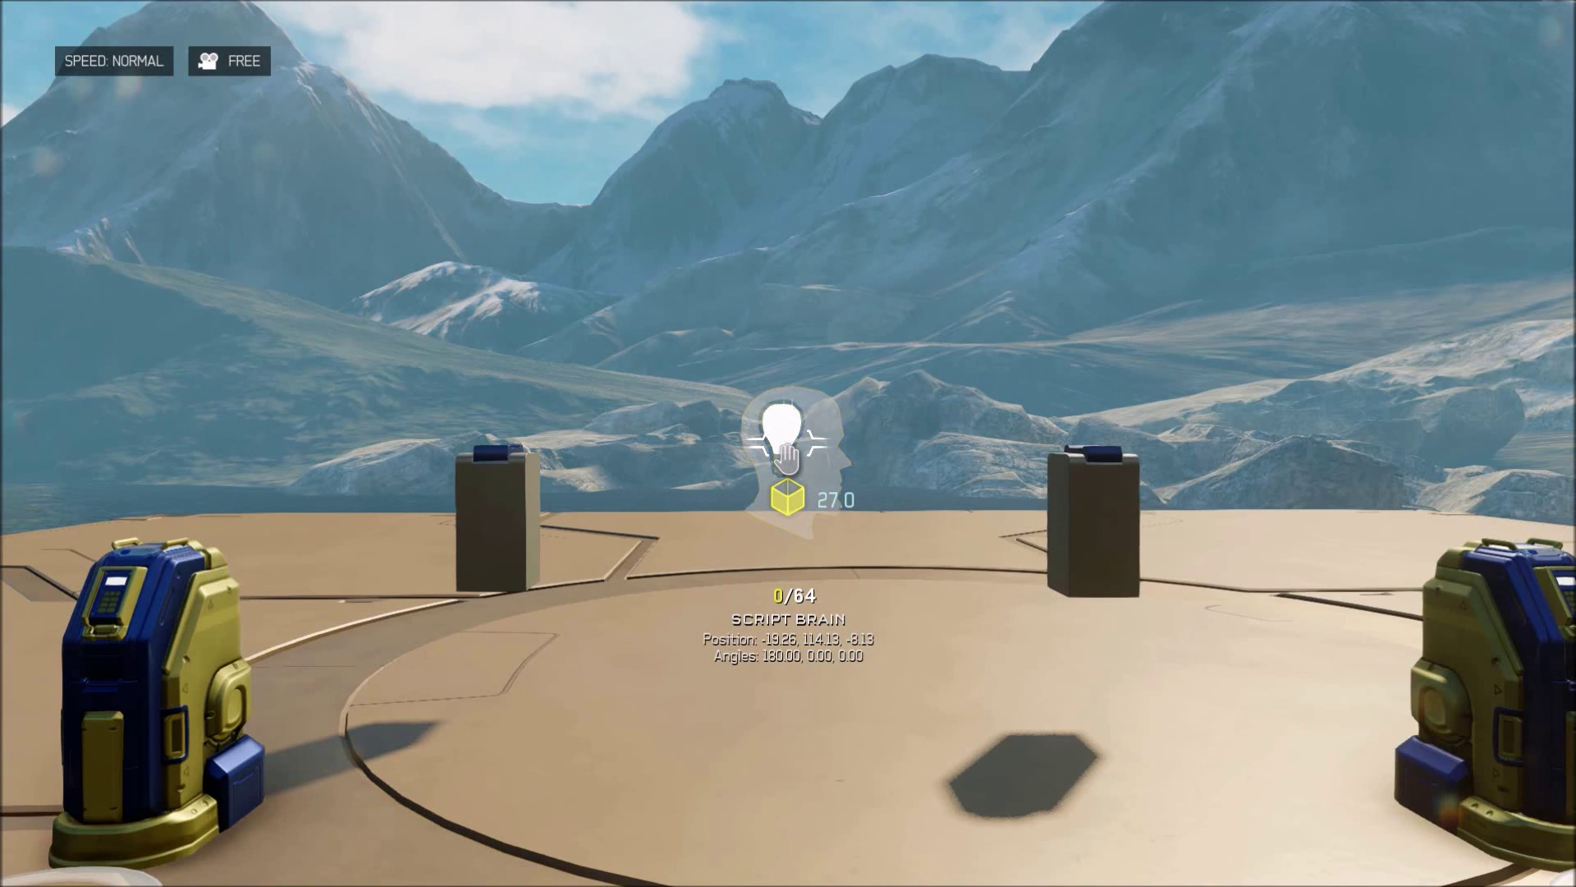
# Step: Enter player mode to look over the switches and blocks, and return to edit mode
pyautogui.press('Up')
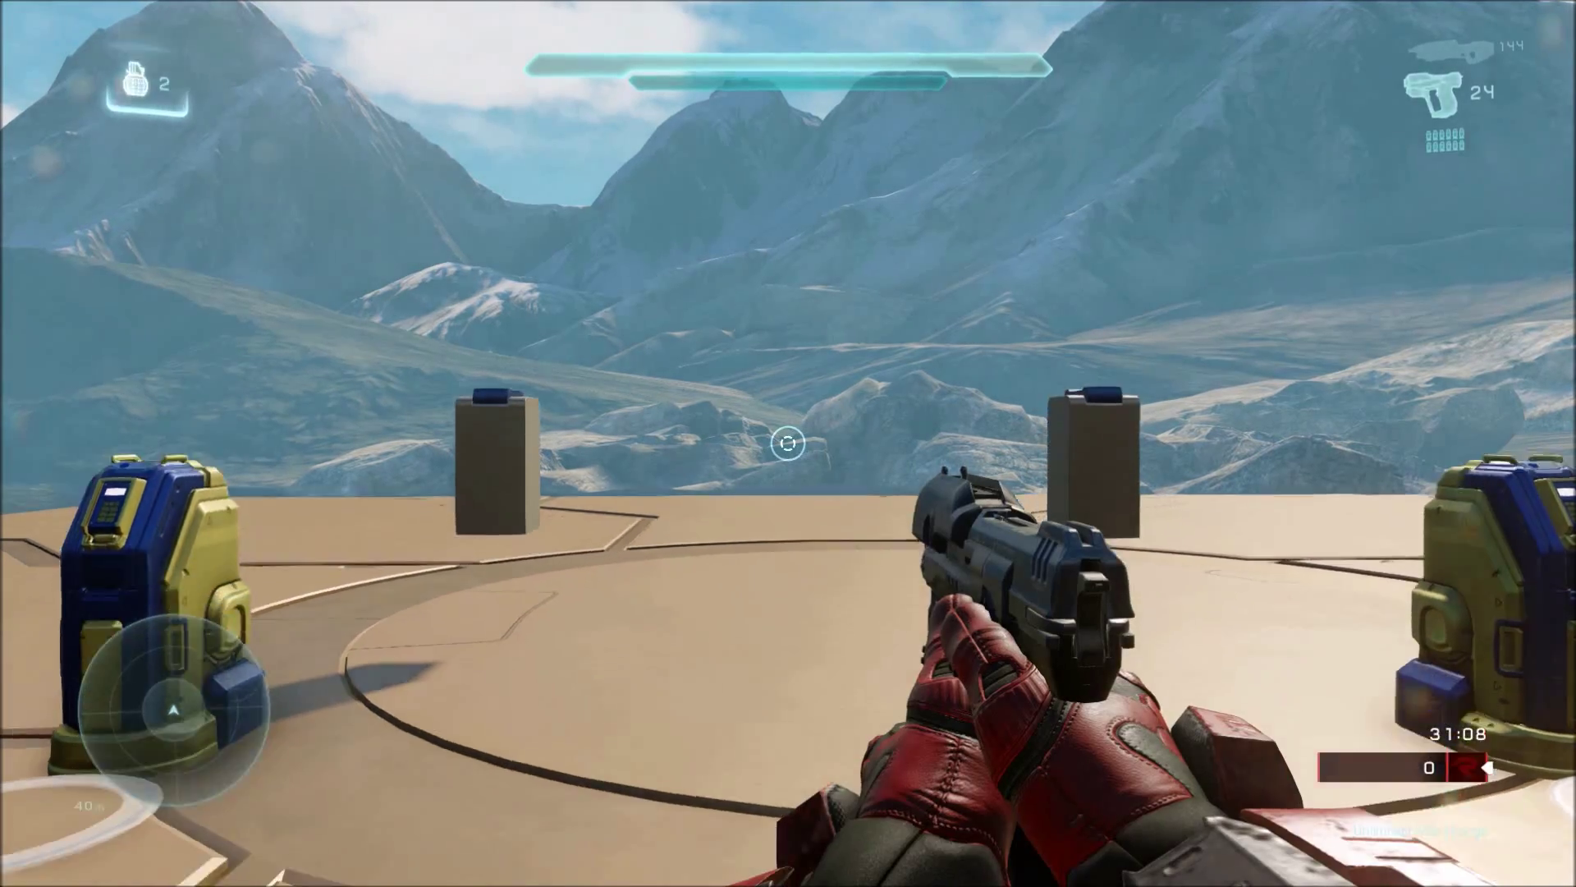
pyautogui.press('s')
pyautogui.press('w')
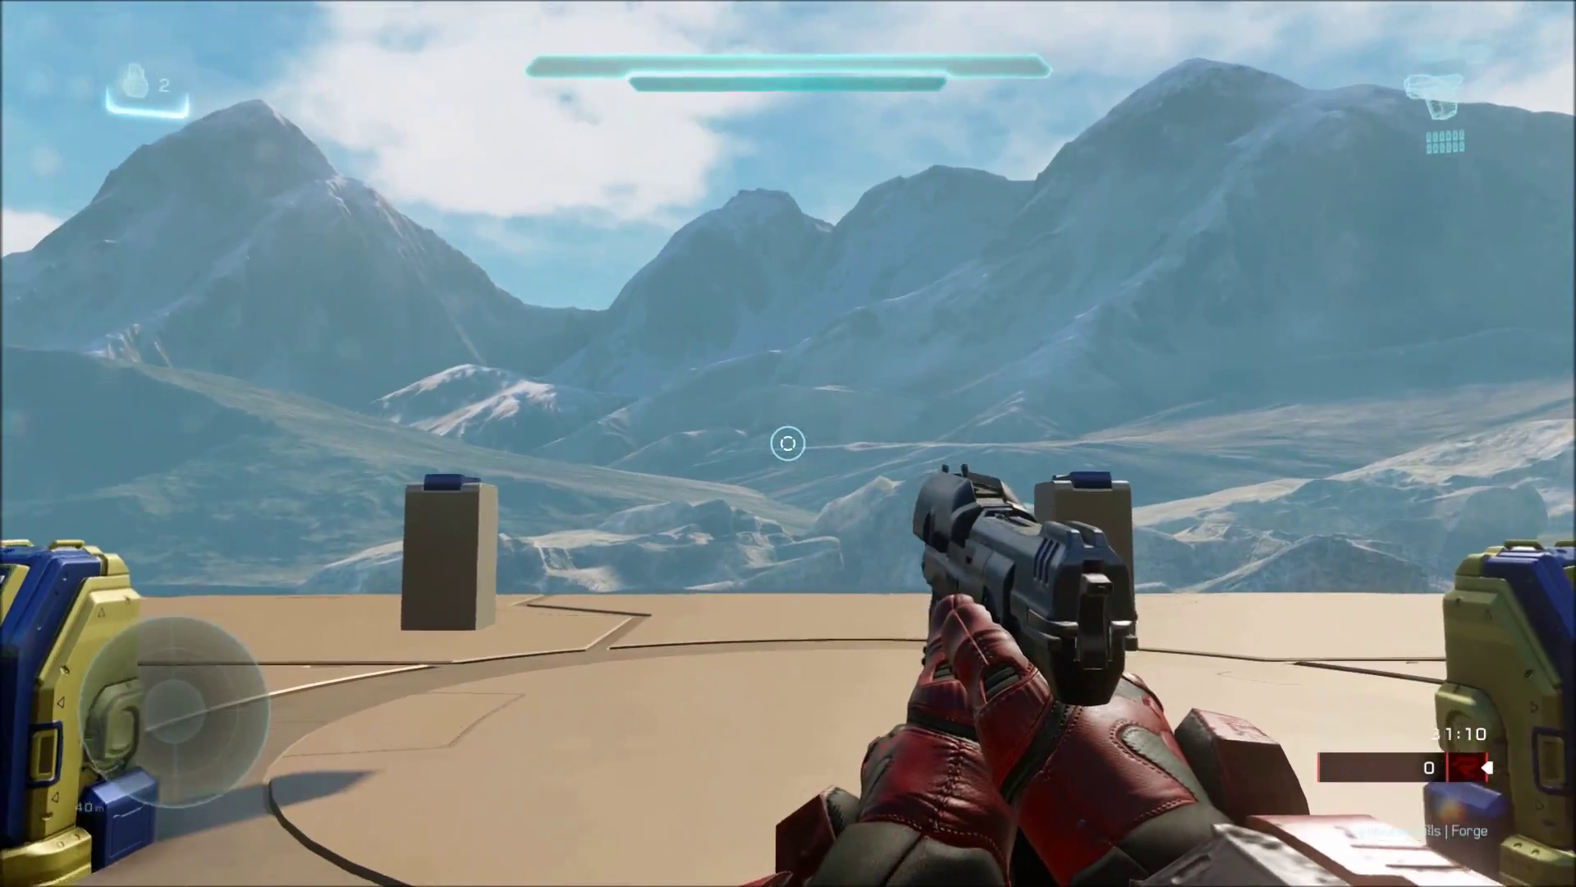
pyautogui.press('s')
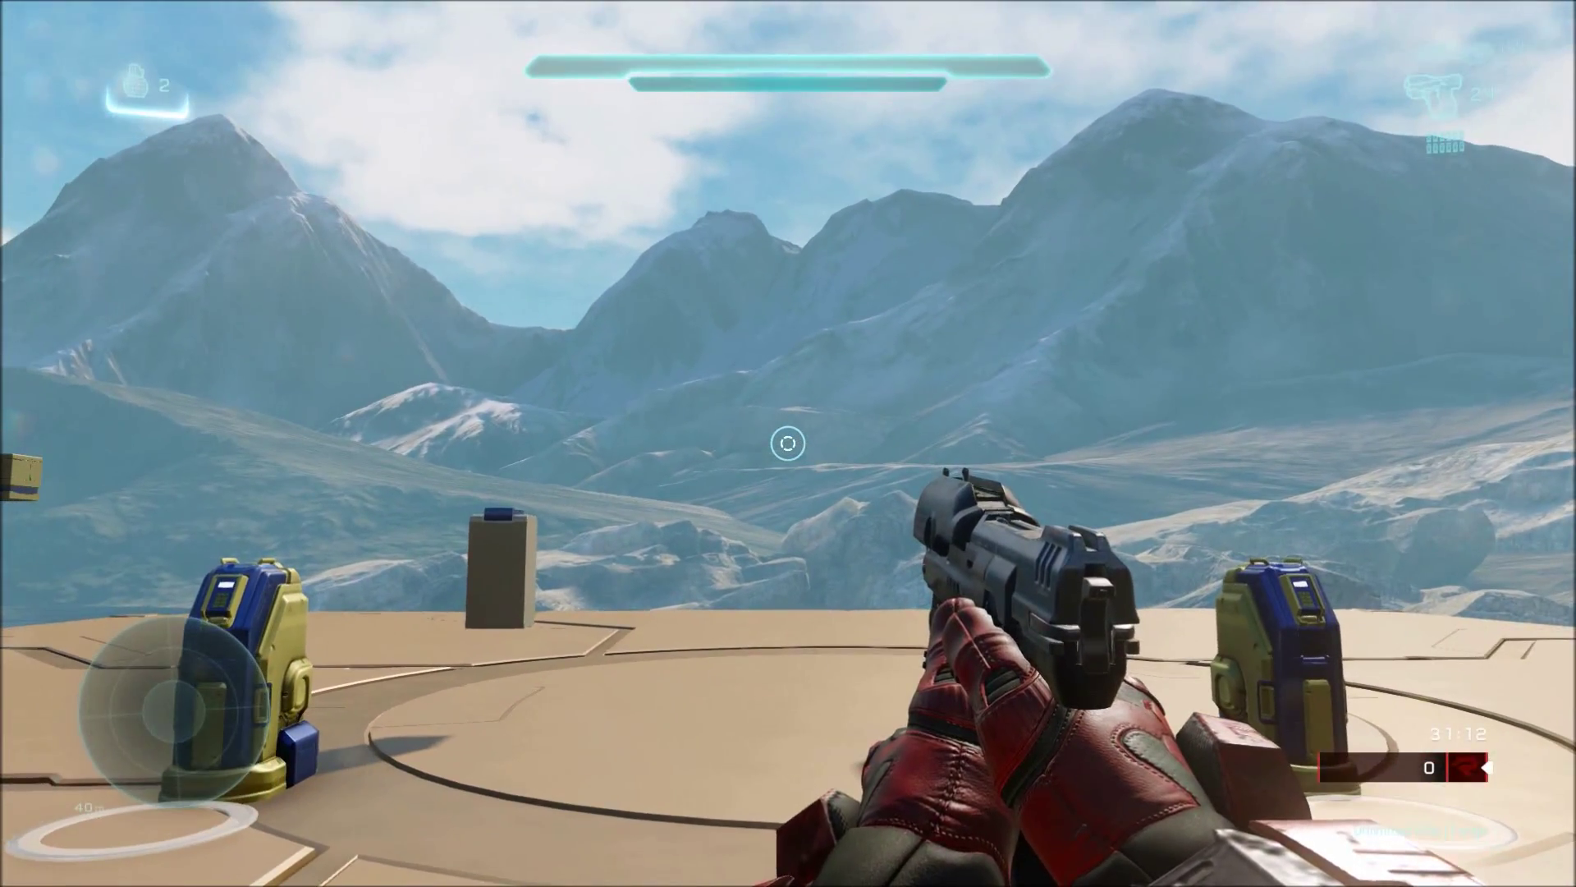
pyautogui.press('Tab')
pyautogui.press('w')
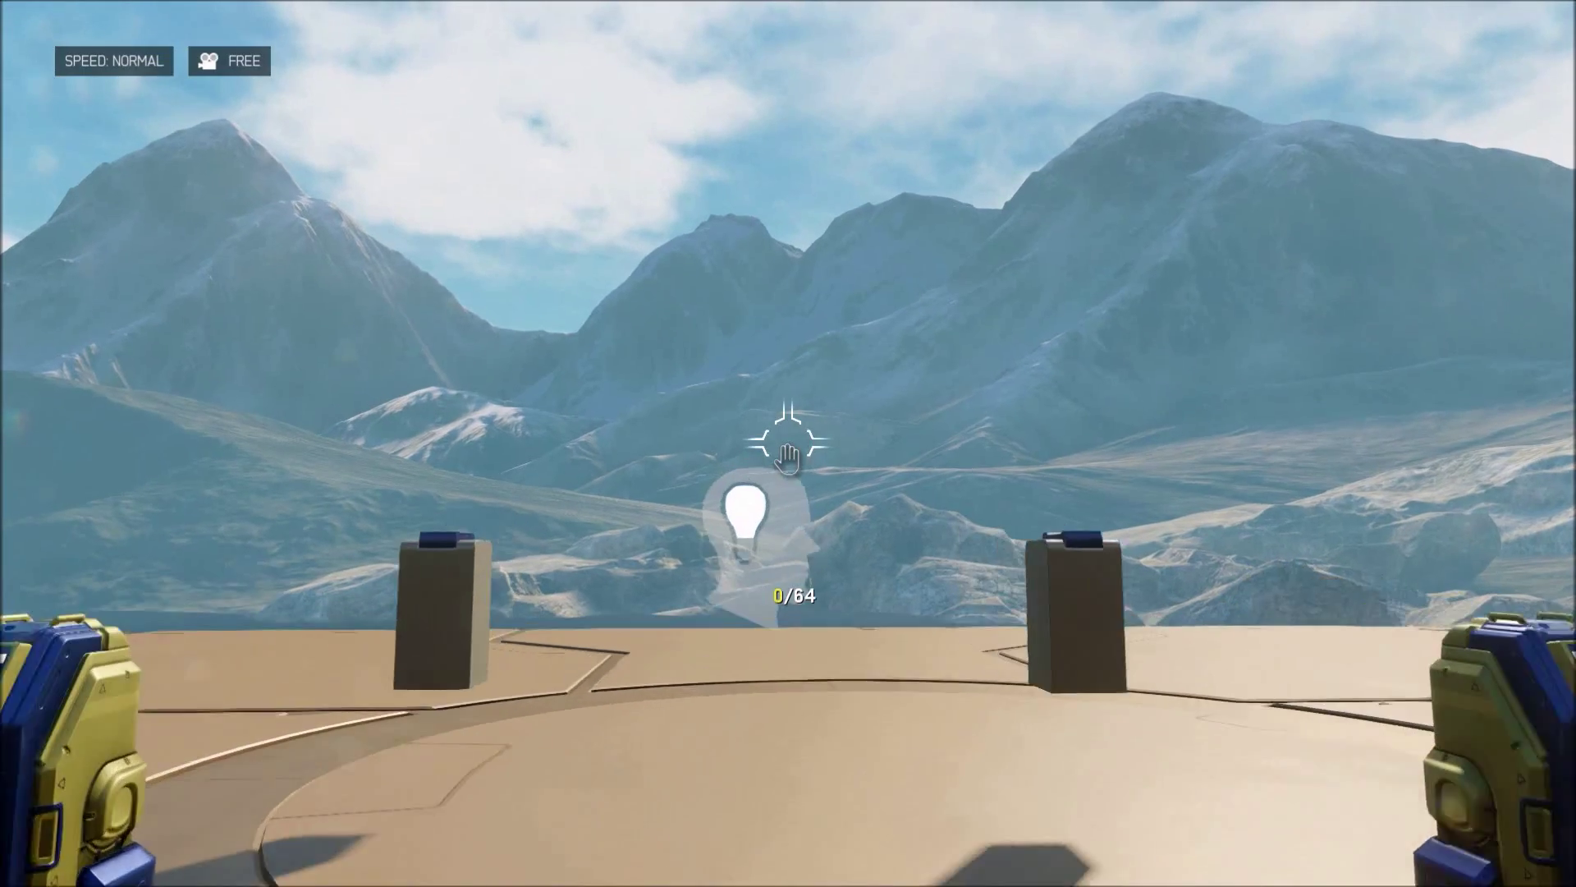
pyautogui.press('w')
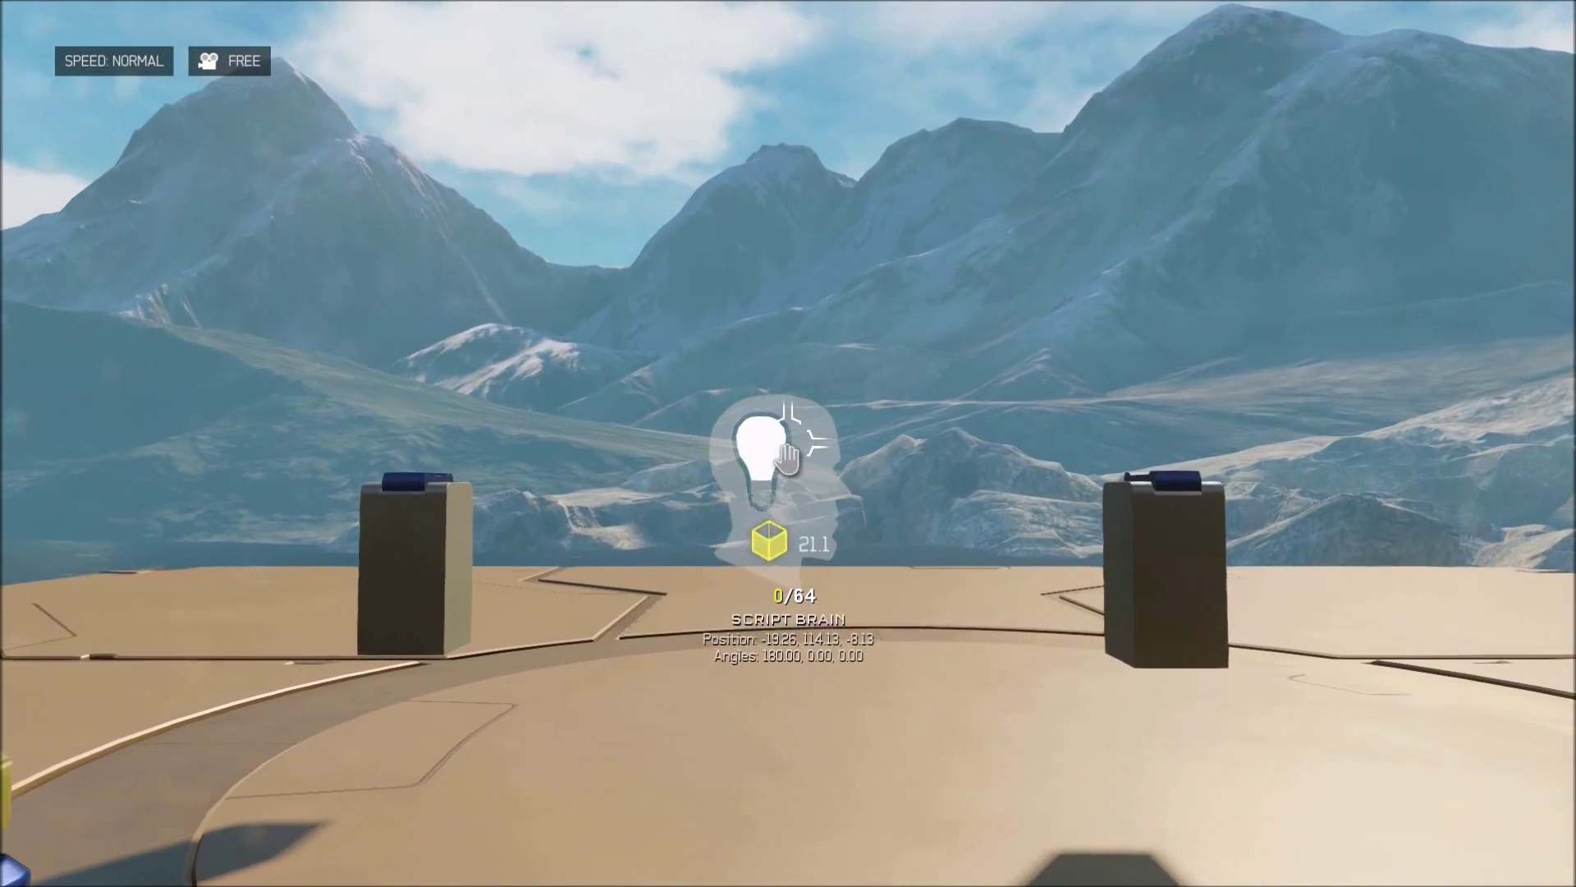
pyautogui.press('a')
pyautogui.press('s')
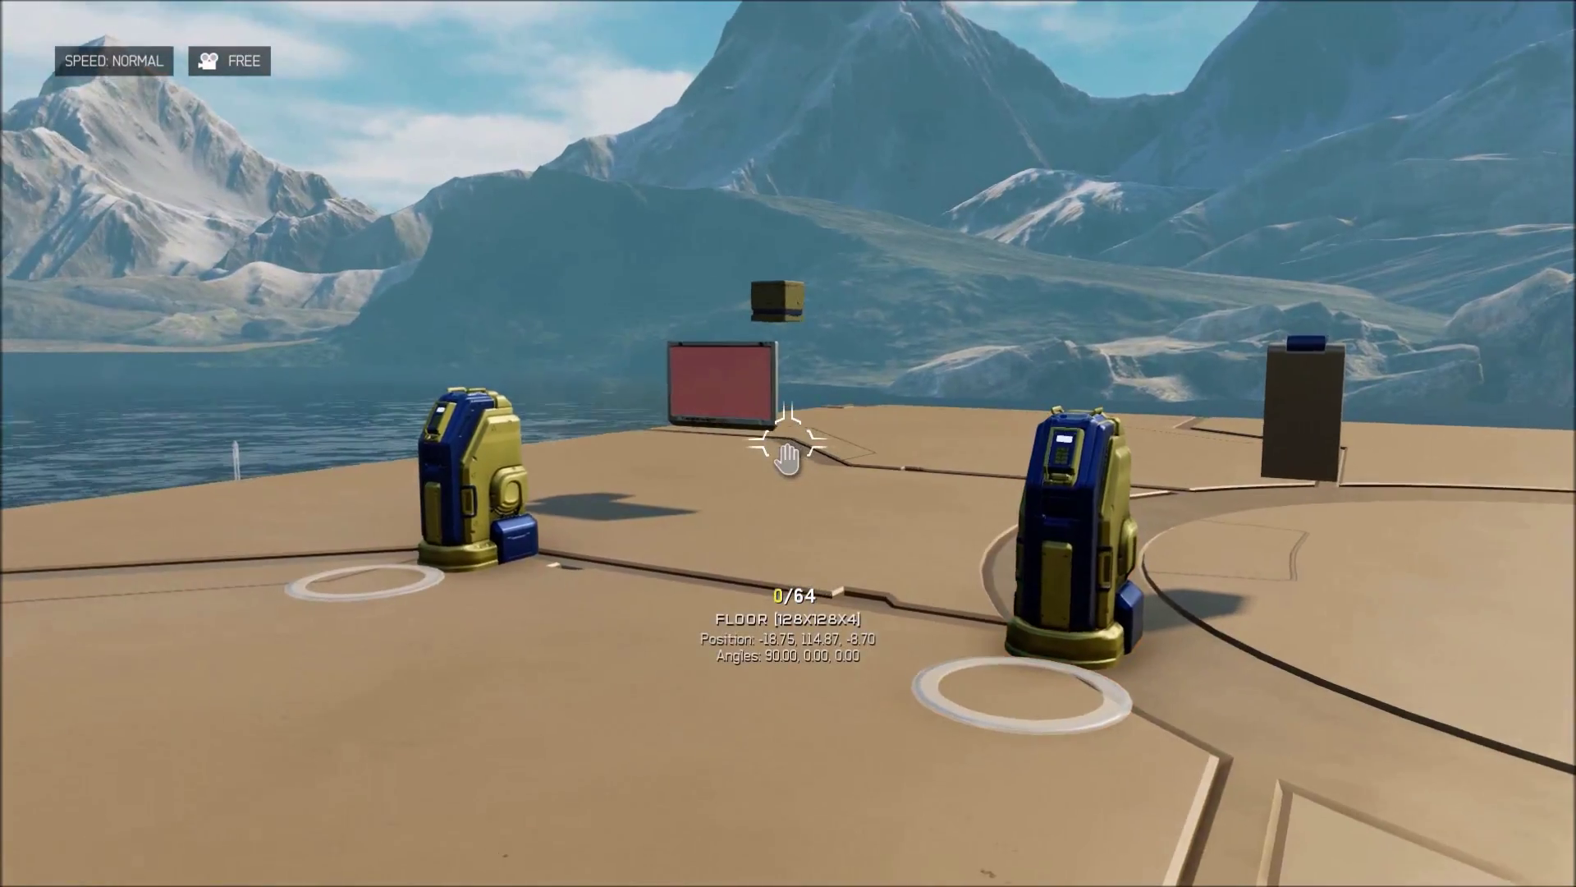
pyautogui.press('w')
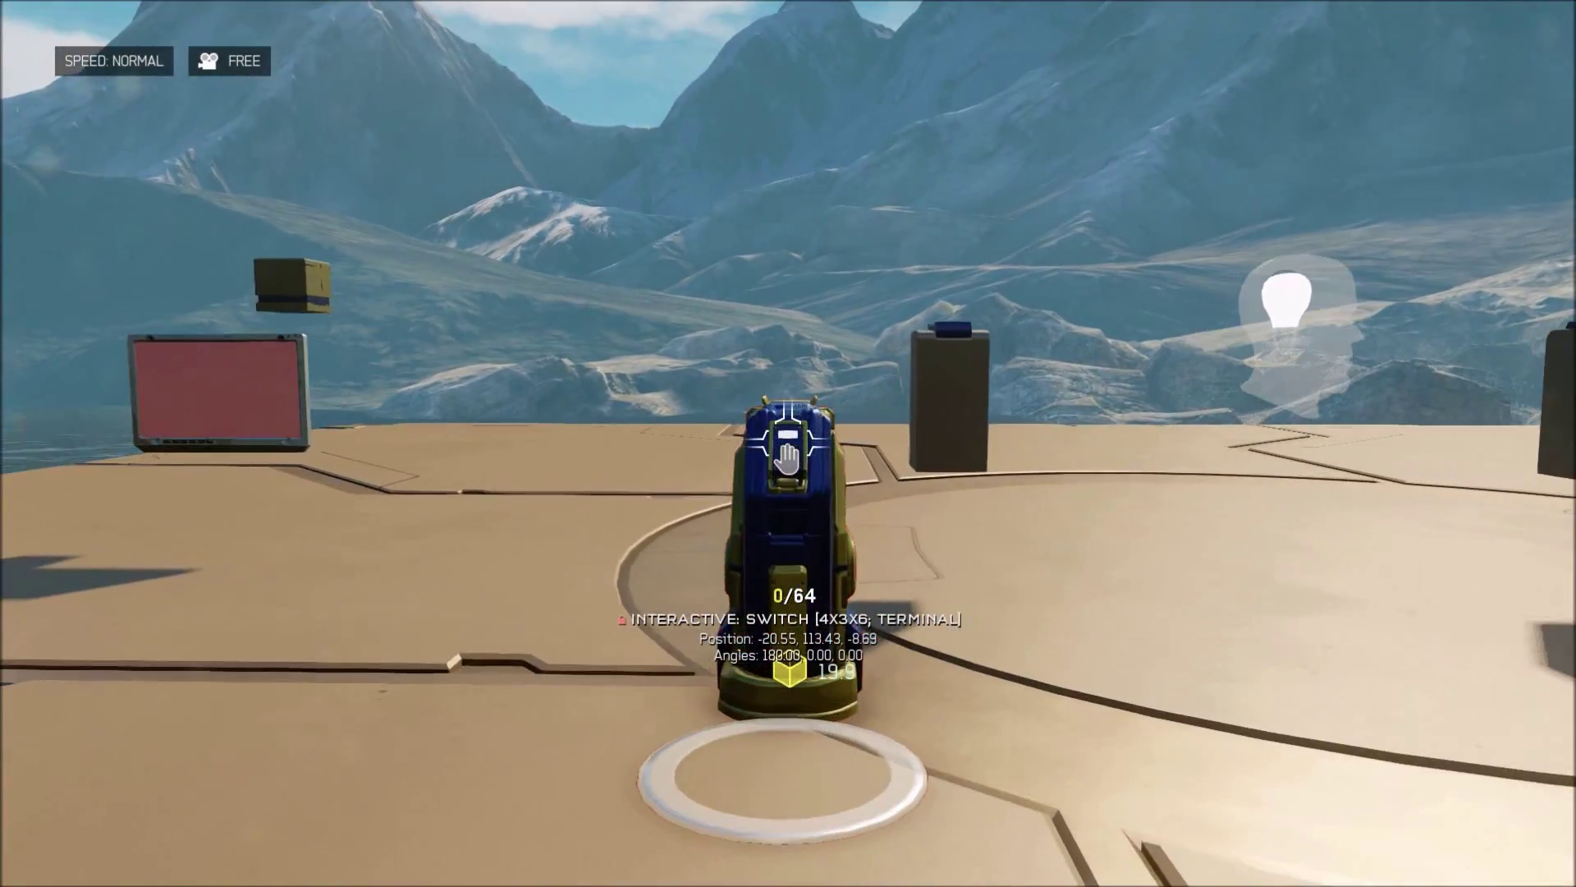
pyautogui.press('s')
pyautogui.press('a')
pyautogui.press('d')
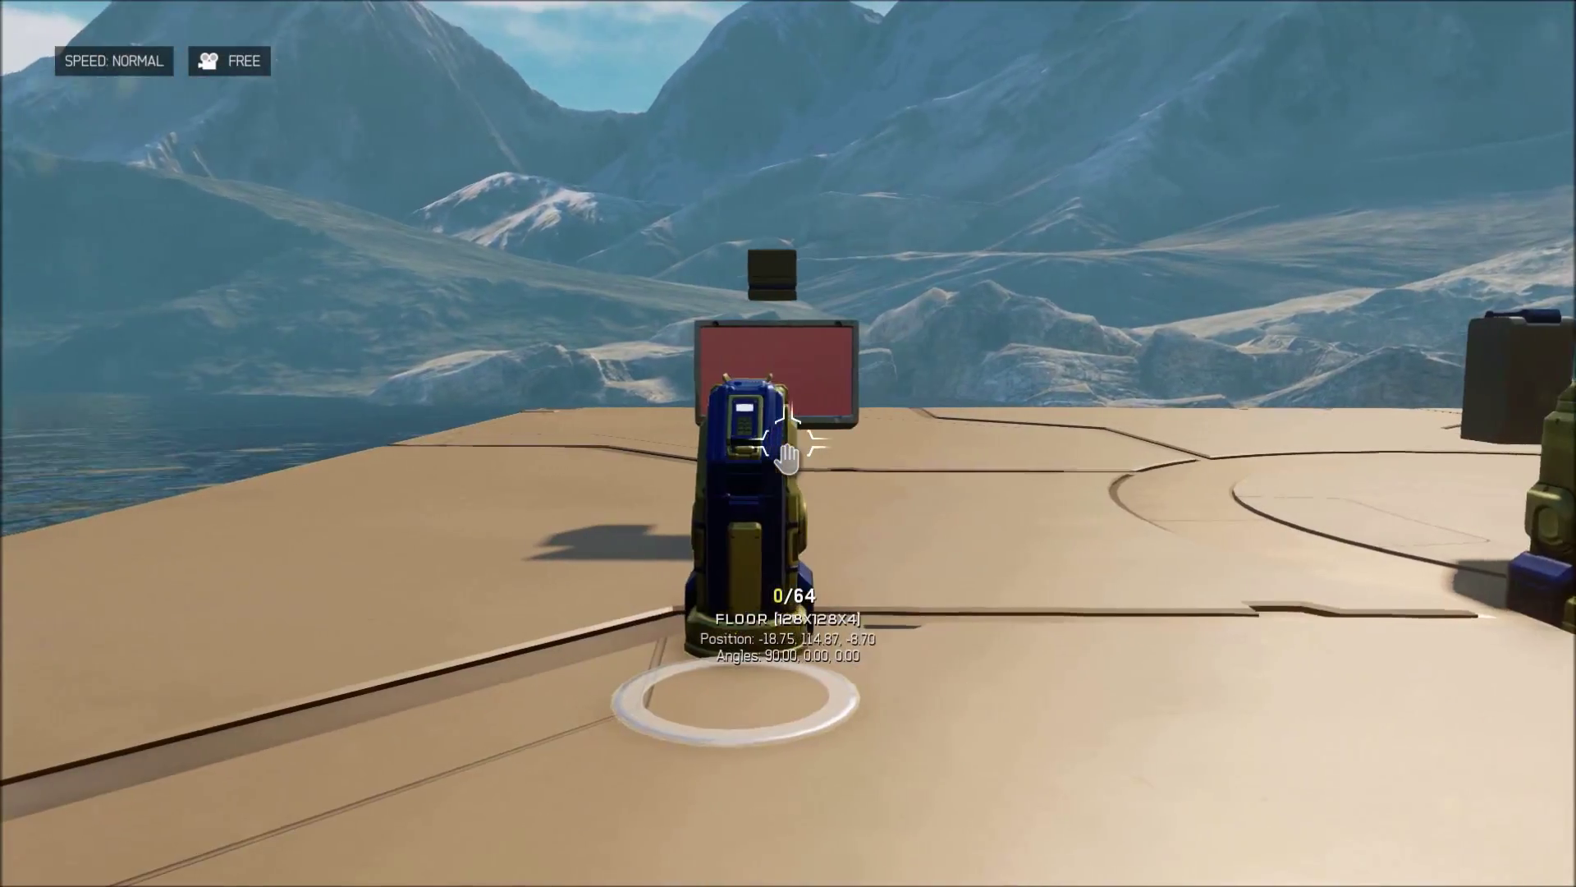
pyautogui.press('x')
pyautogui.press('Return')
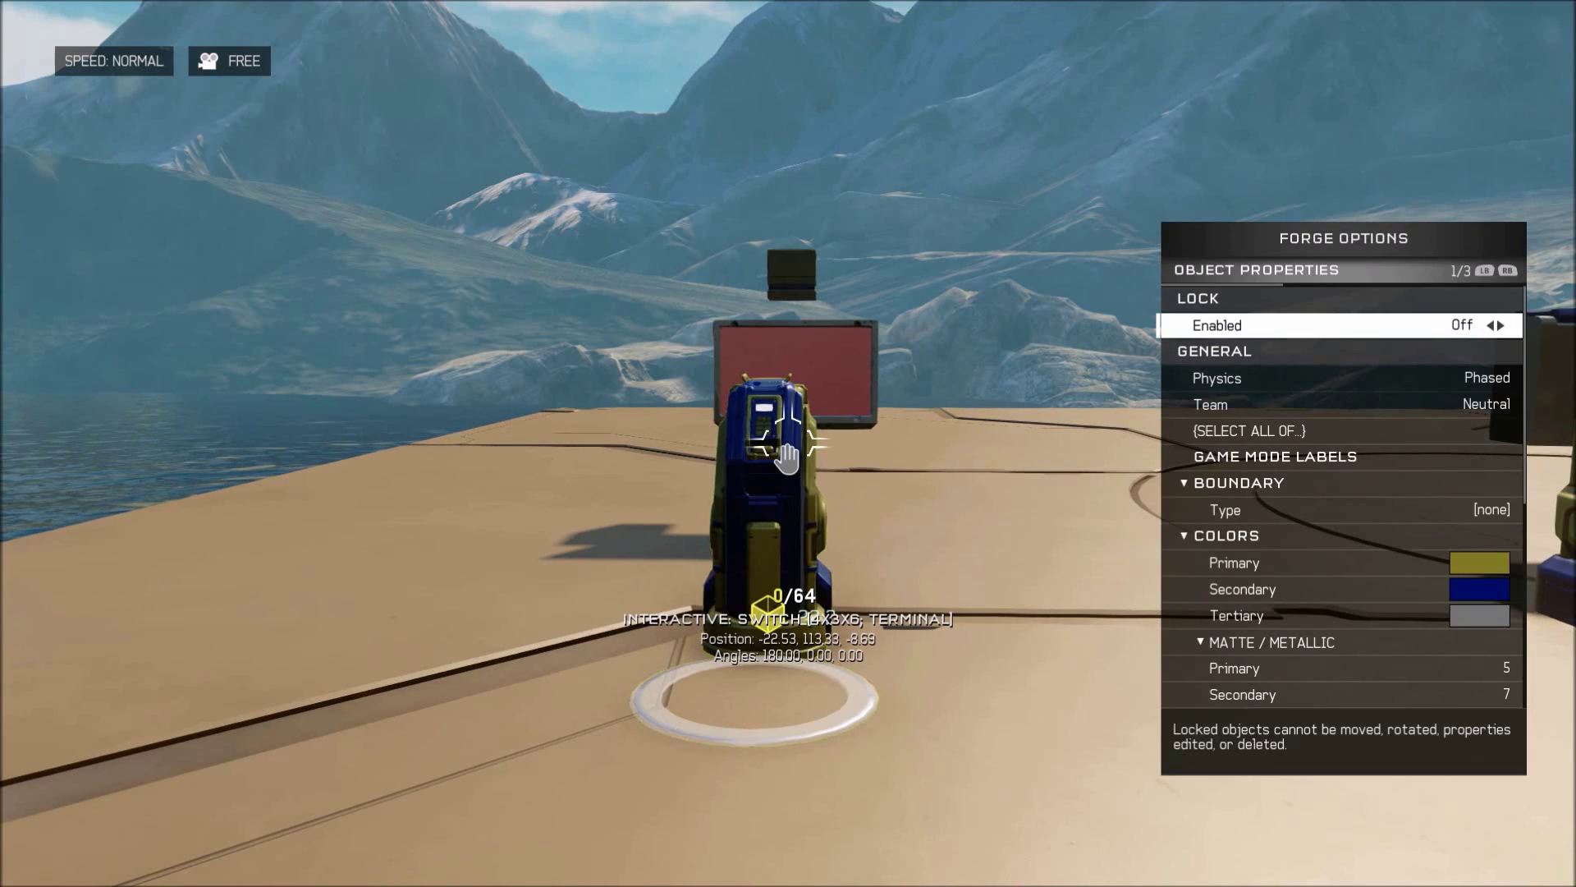
pyautogui.press('Right')
pyautogui.press('Escape')
pyautogui.press('Escape')
# Step: Open the object properties of the terminal switch near the first wall block and turn its lock off
pyautogui.press('d')
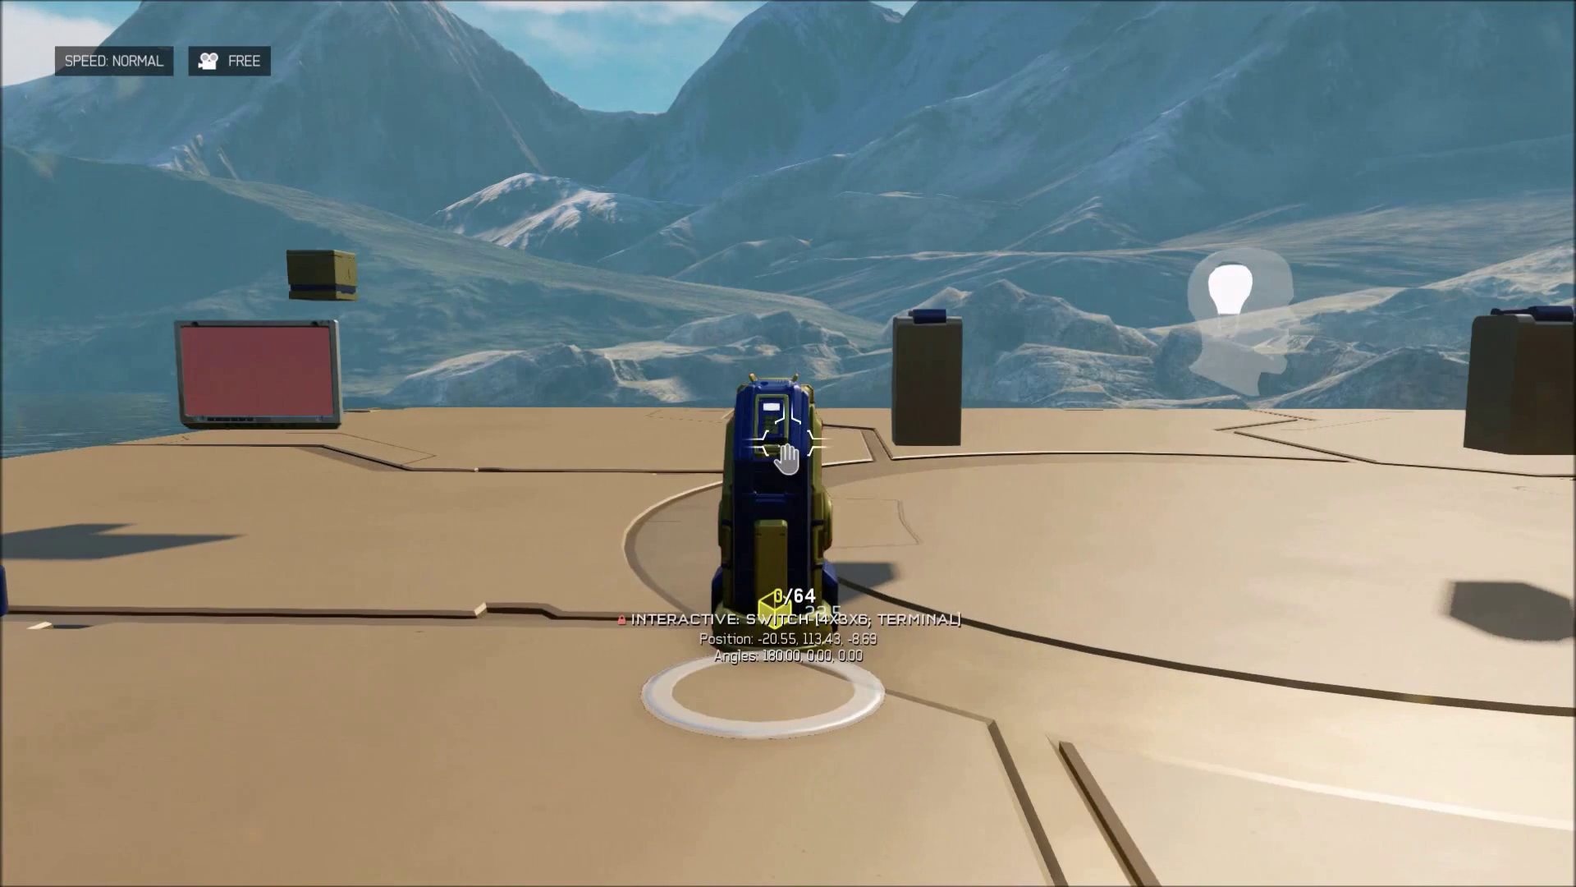
pyautogui.press('w')
pyautogui.press('r')
pyautogui.press('Return')
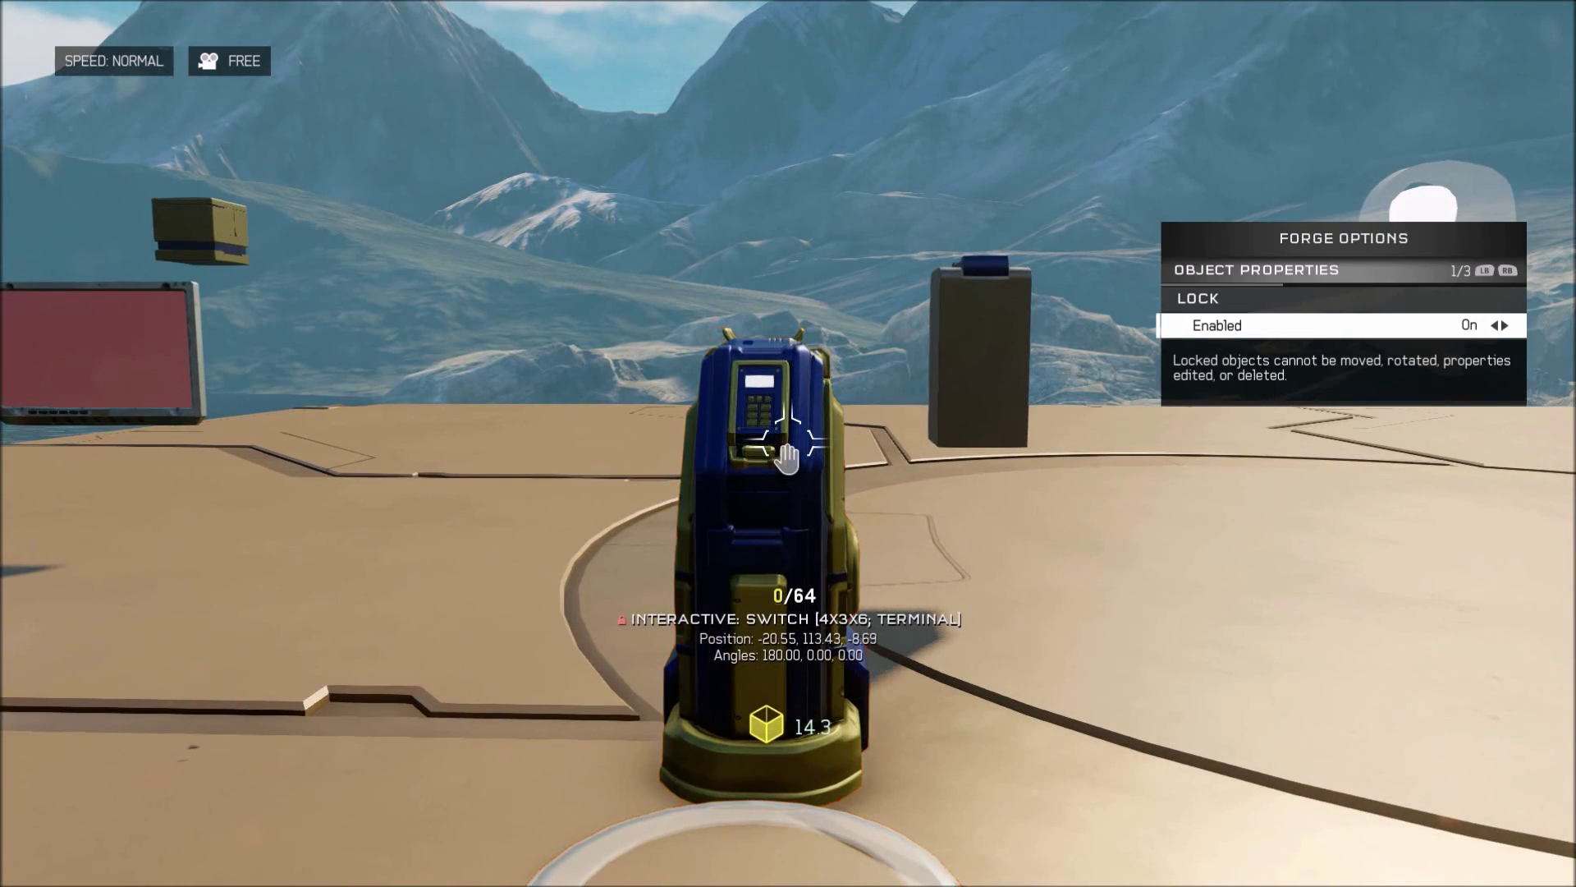
pyautogui.press('Left')
# Step: Review the condition, action and channel in the unlocked terminal switch's Script 1, and close its properties
pyautogui.press('Down')
pyautogui.press('Down')
pyautogui.press('Down')
pyautogui.press('Down')
pyautogui.press('Down')
pyautogui.press('Down')
pyautogui.press('Down')
pyautogui.press('Down')
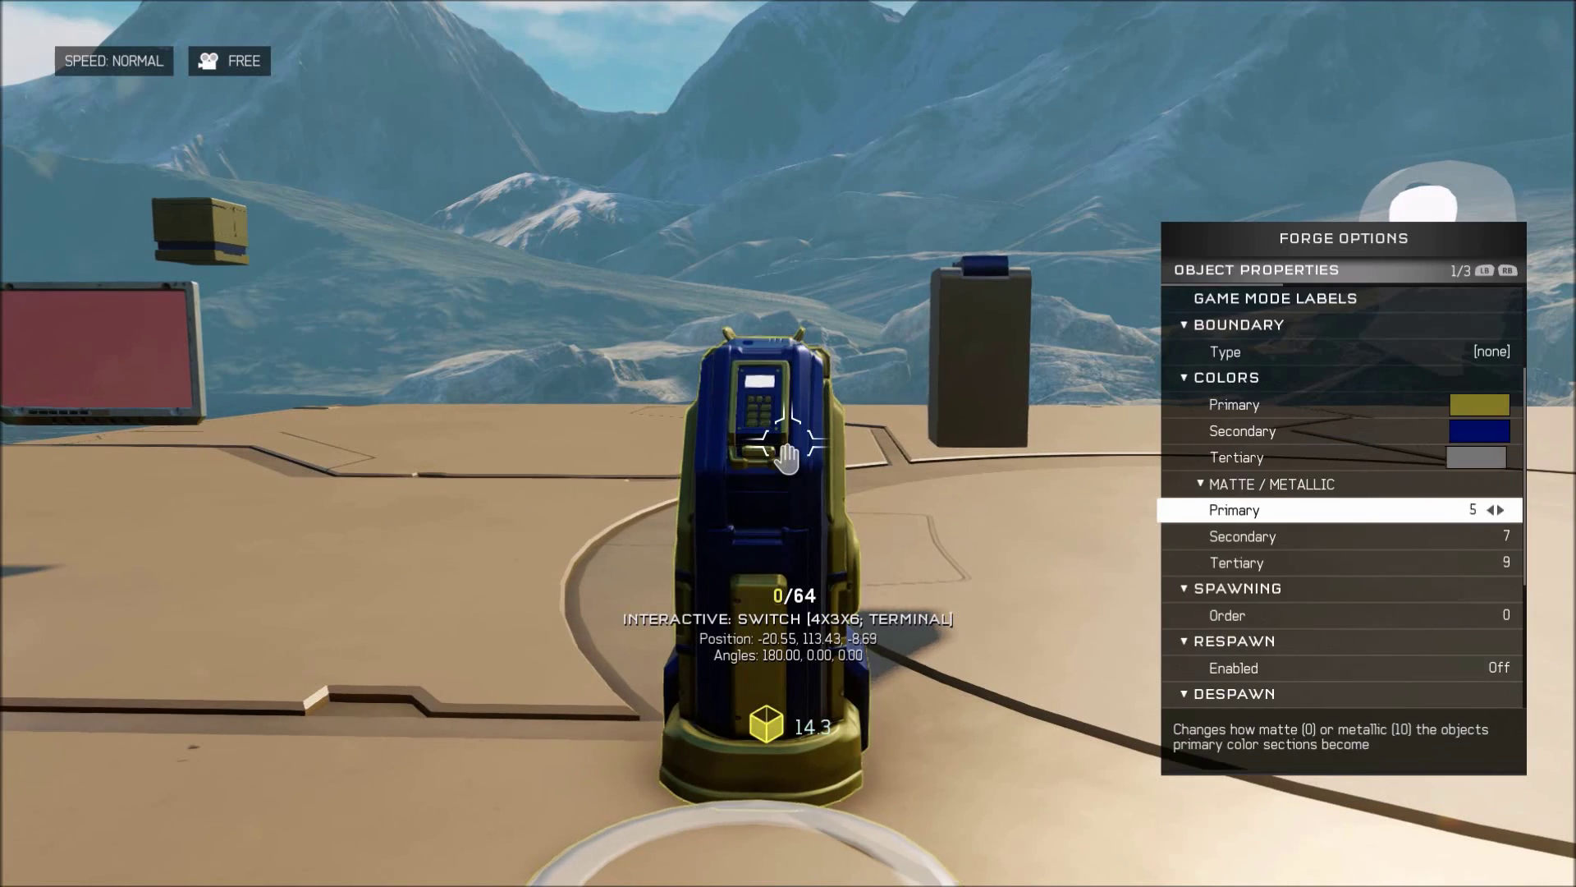
pyautogui.press('Down')
pyautogui.press('Down')
pyautogui.press('Down')
pyautogui.press('Down')
pyautogui.press('Down')
pyautogui.press('Down')
pyautogui.press('Down')
pyautogui.press('Down')
pyautogui.press('Down')
pyautogui.press('Down')
pyautogui.press('Down')
pyautogui.press('Down')
pyautogui.press('Down')
pyautogui.press('Down')
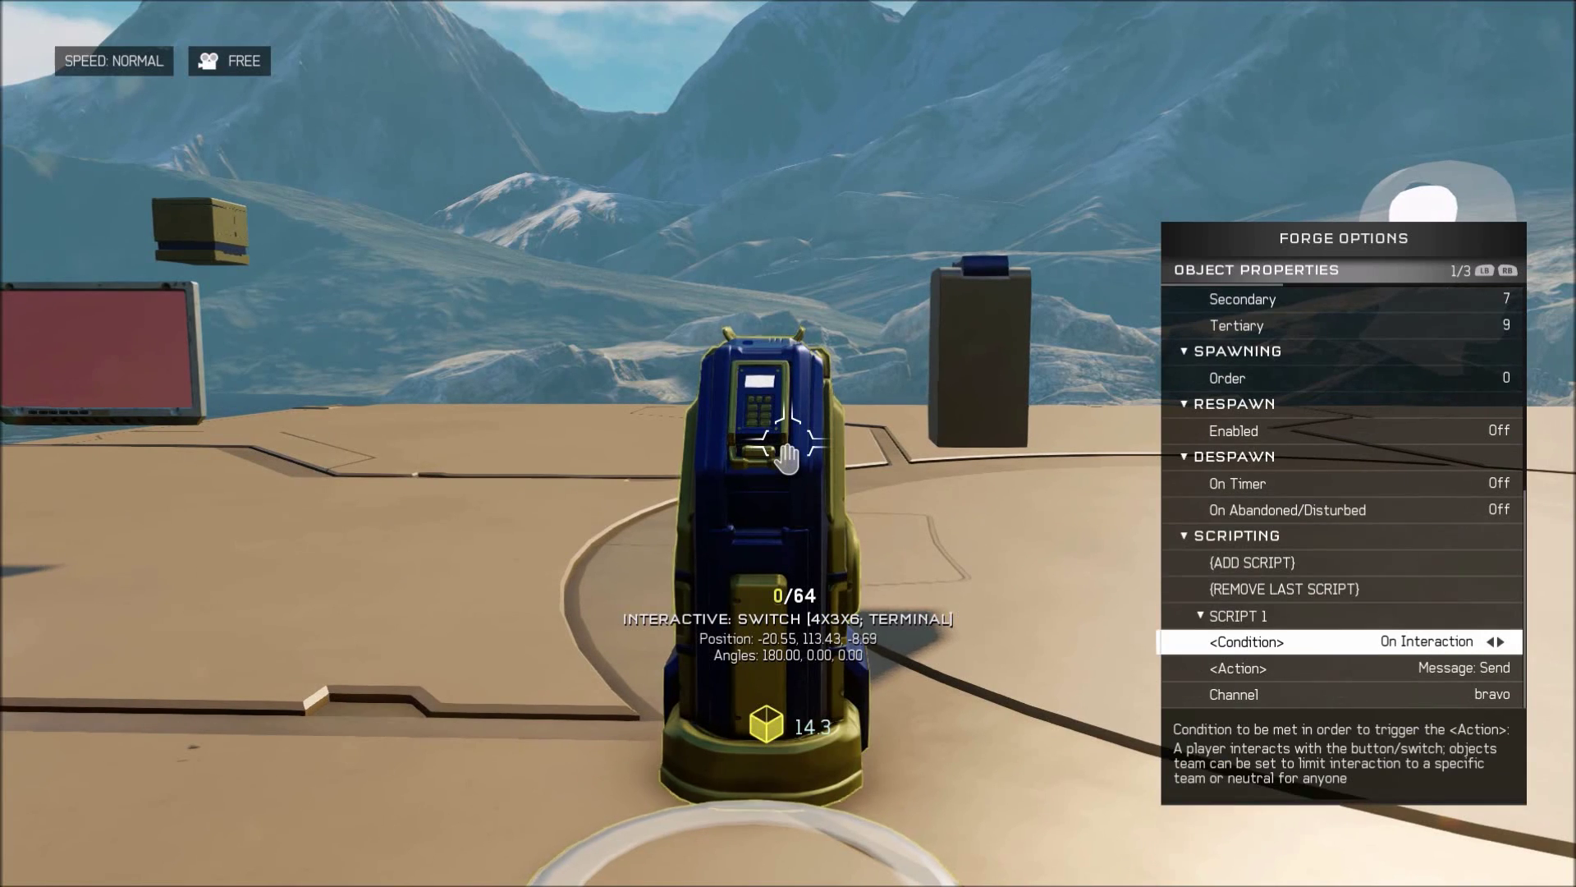
pyautogui.press('Down')
pyautogui.press('Down')
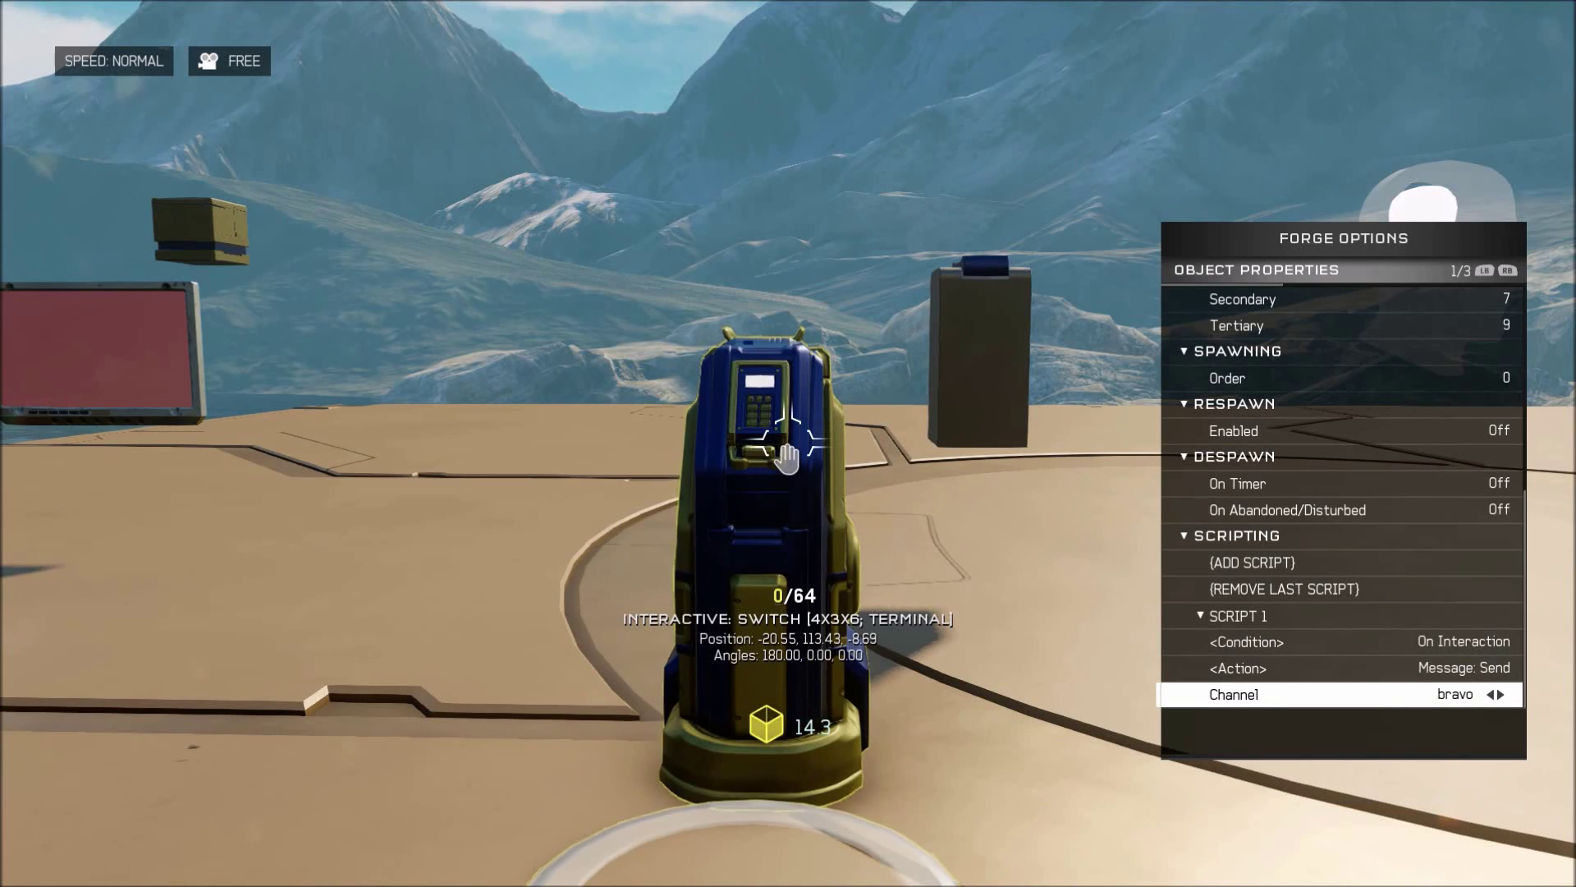
pyautogui.press('Escape')
pyautogui.press('Escape')
# Step: Open the object properties of the wall block behind that switch and go to the condition of its Script 1
pyautogui.press('s')
pyautogui.press('w')
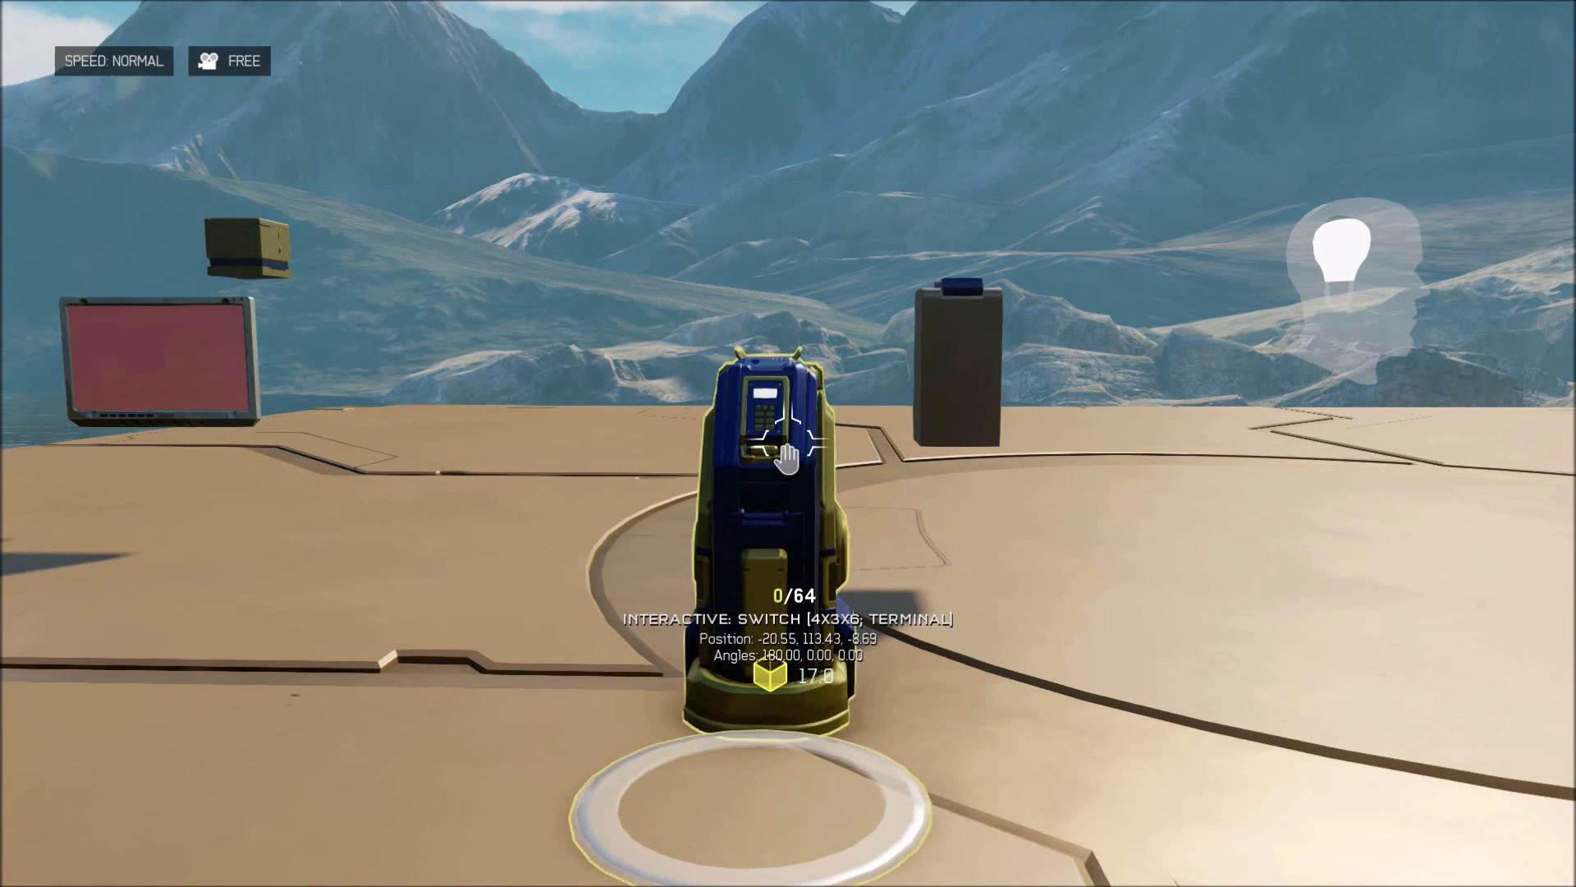
pyautogui.press('d')
pyautogui.press('w')
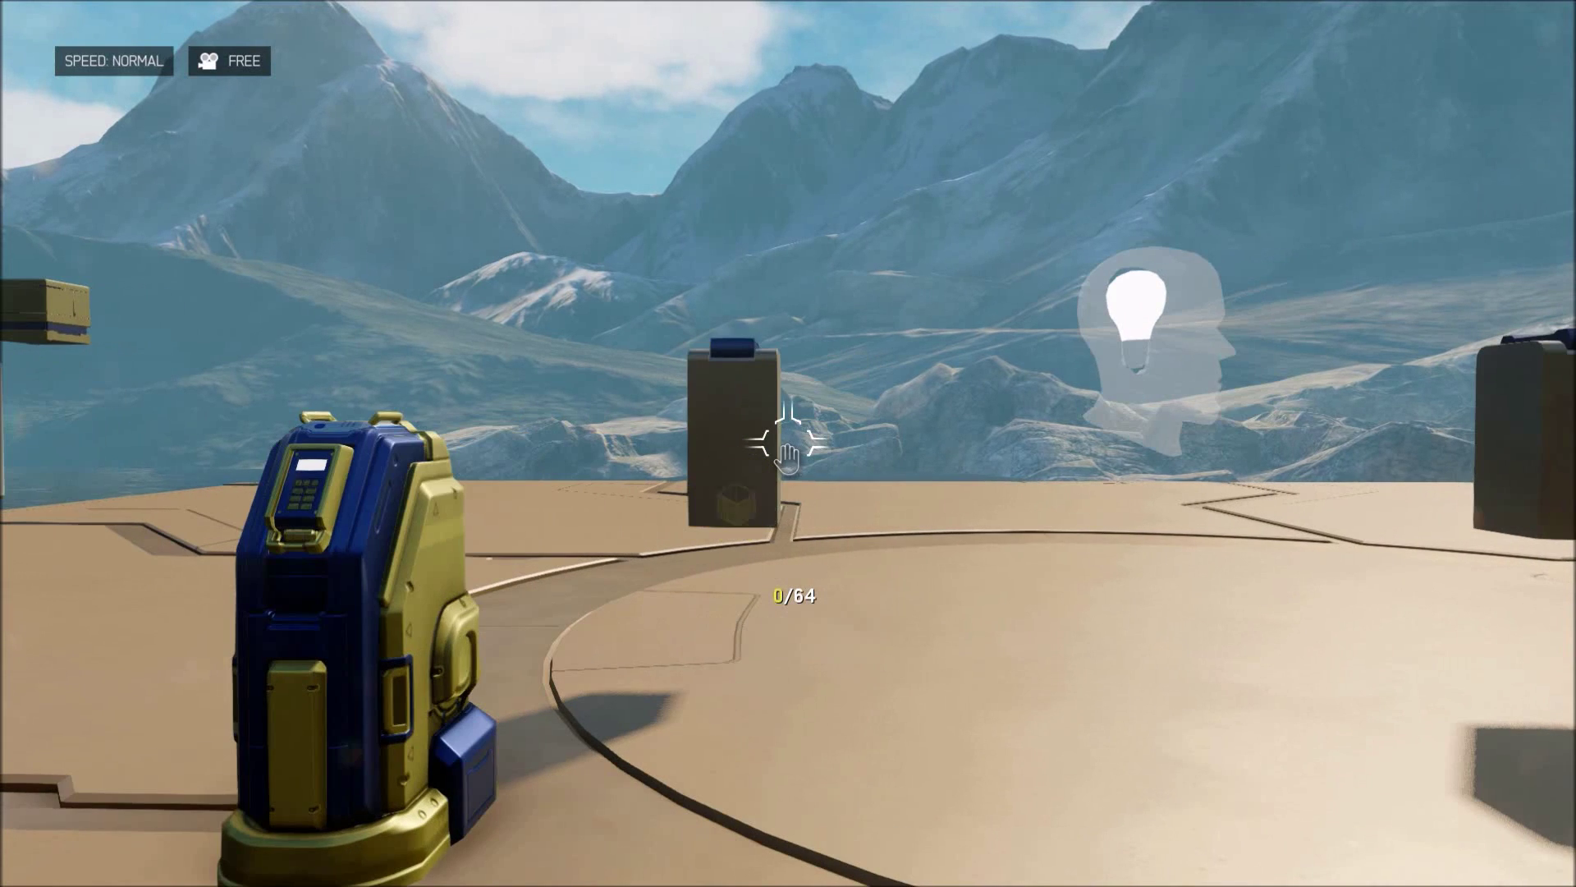
pyautogui.press('a')
pyautogui.press('w')
pyautogui.press('x')
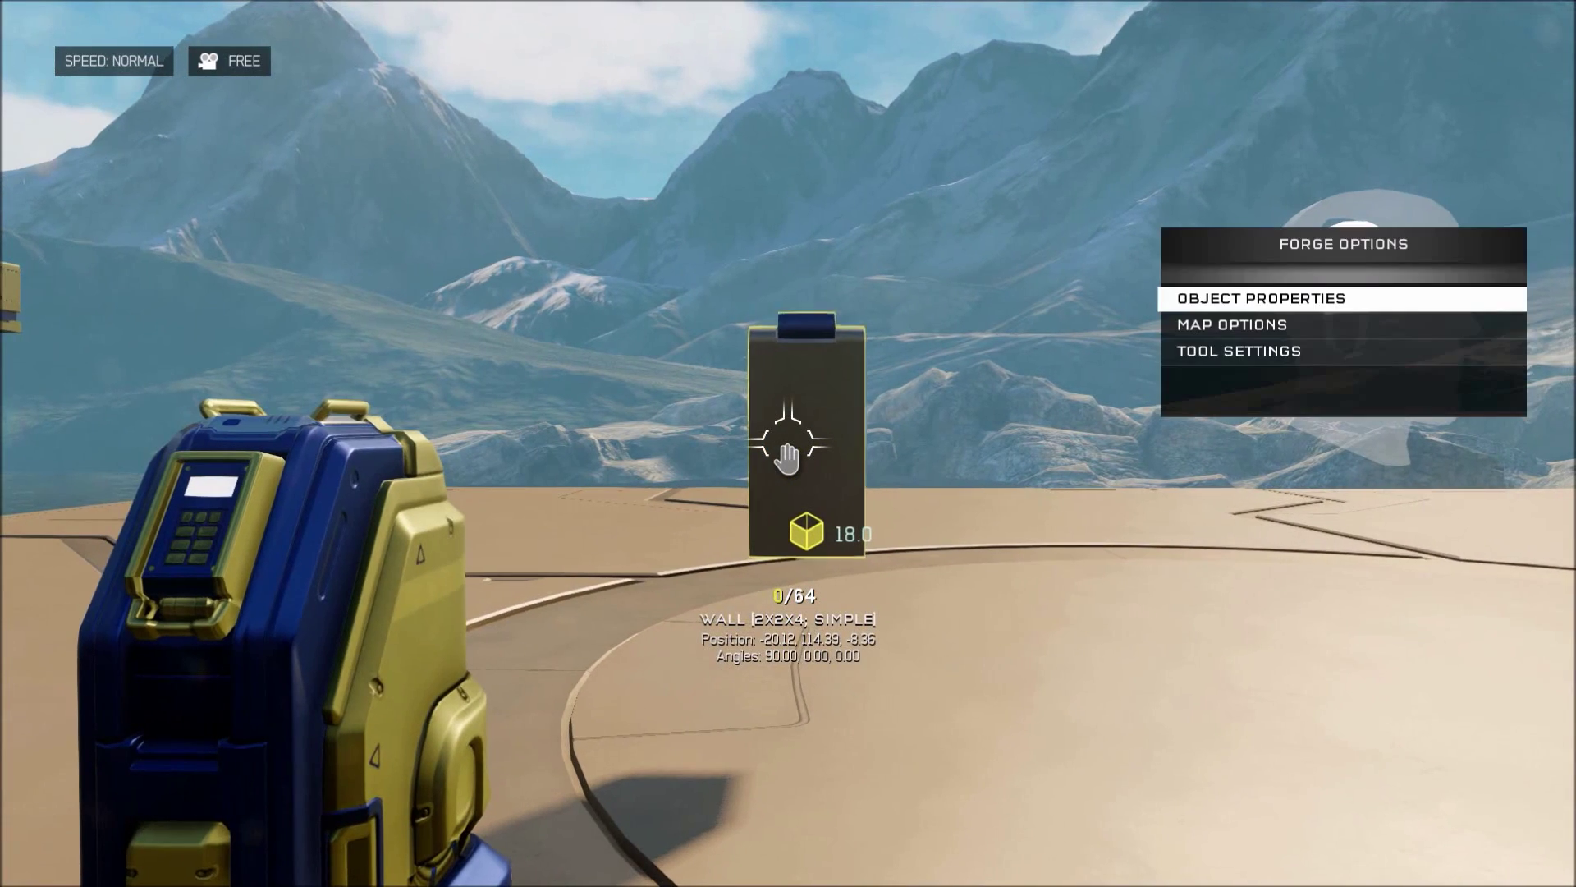
pyautogui.press('Return')
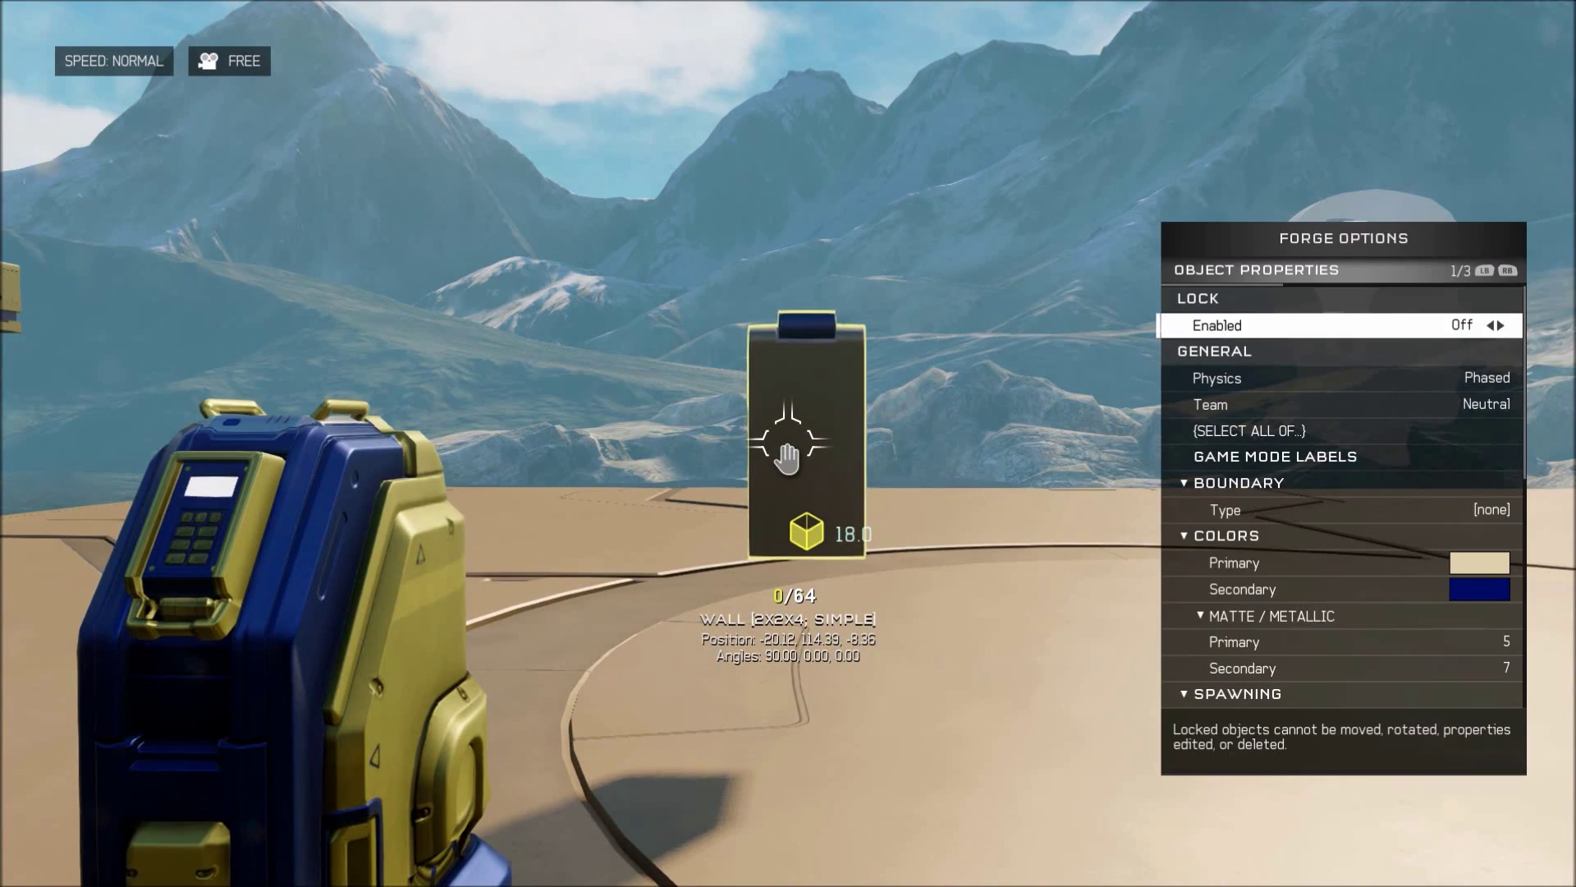
pyautogui.press('Down')
pyautogui.press('Down')
pyautogui.press('Down')
pyautogui.press('Down')
pyautogui.press('Down')
pyautogui.press('Down')
pyautogui.press('Down')
pyautogui.press('Down')
pyautogui.press('Down')
pyautogui.press('Down')
pyautogui.press('Down')
pyautogui.press('Down')
pyautogui.press('Down')
pyautogui.press('Down')
pyautogui.press('Down')
pyautogui.press('Down')
pyautogui.press('Down')
pyautogui.press('Down')
pyautogui.press('Down')
pyautogui.press('Down')
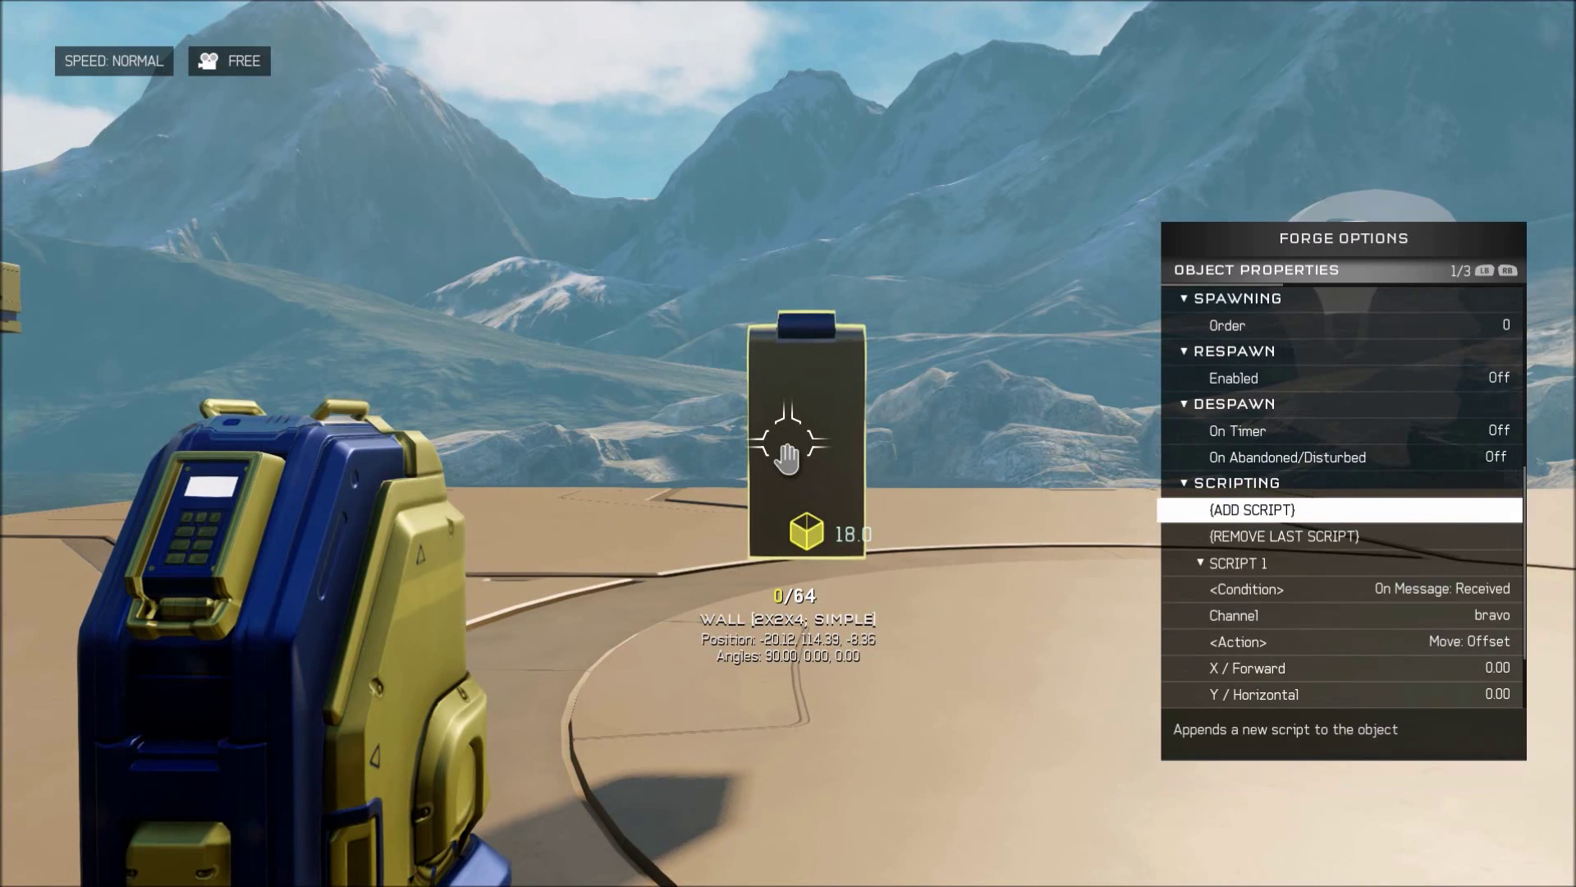
pyautogui.press('Down')
pyautogui.press('Down')
pyautogui.press('Down')
pyautogui.press('Up')
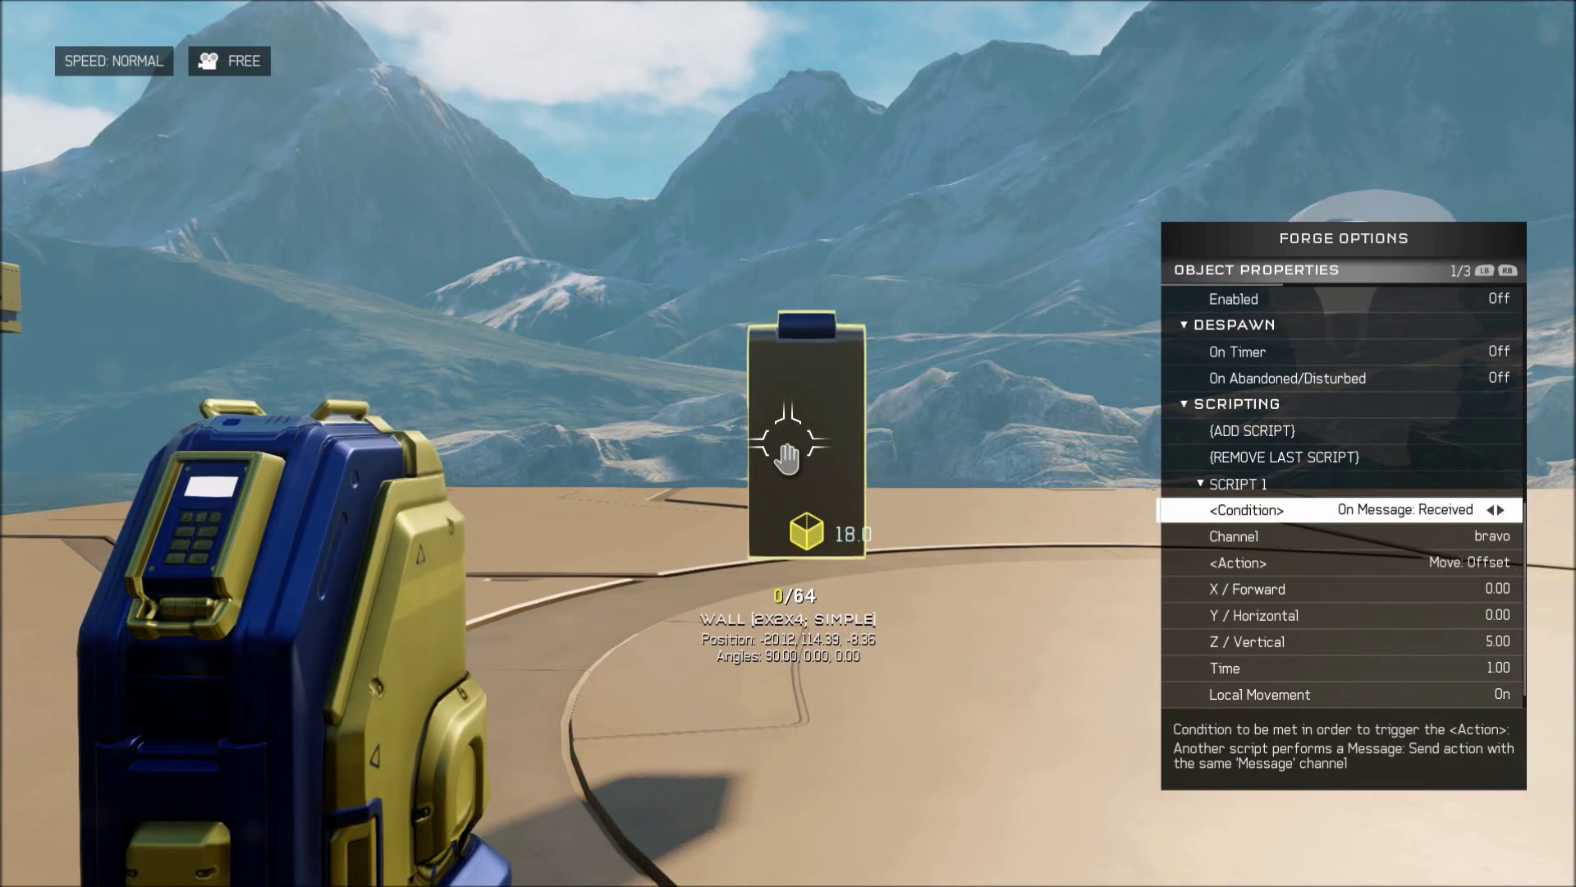
# Step: Examine the wall block's message channel, action and vertical offset in Script 1, and close its properties
pyautogui.press('Down')
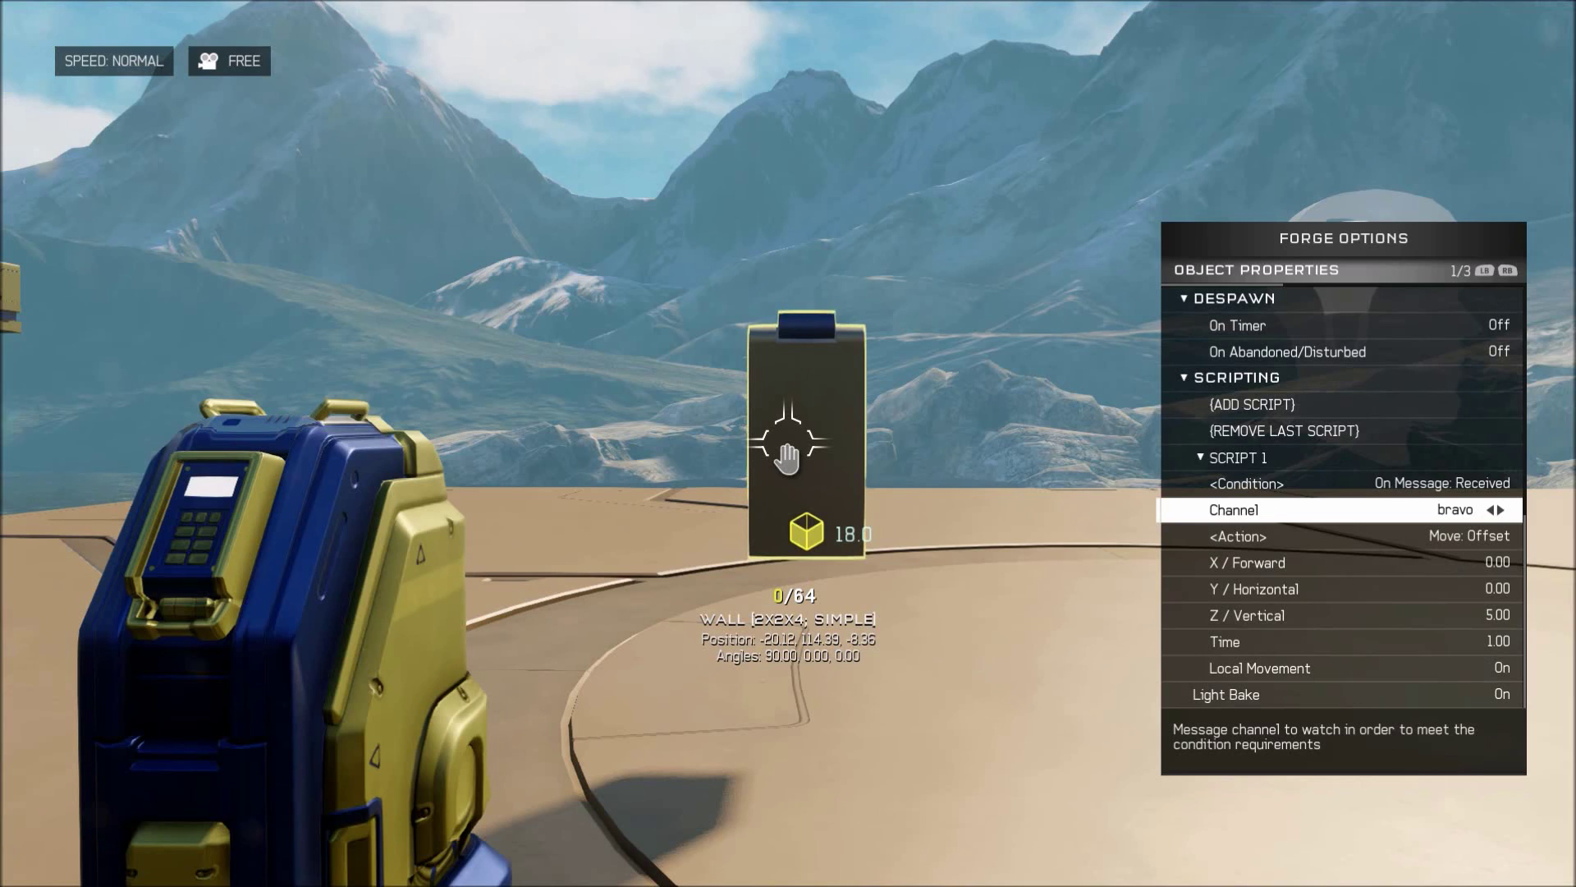
pyautogui.press('Down')
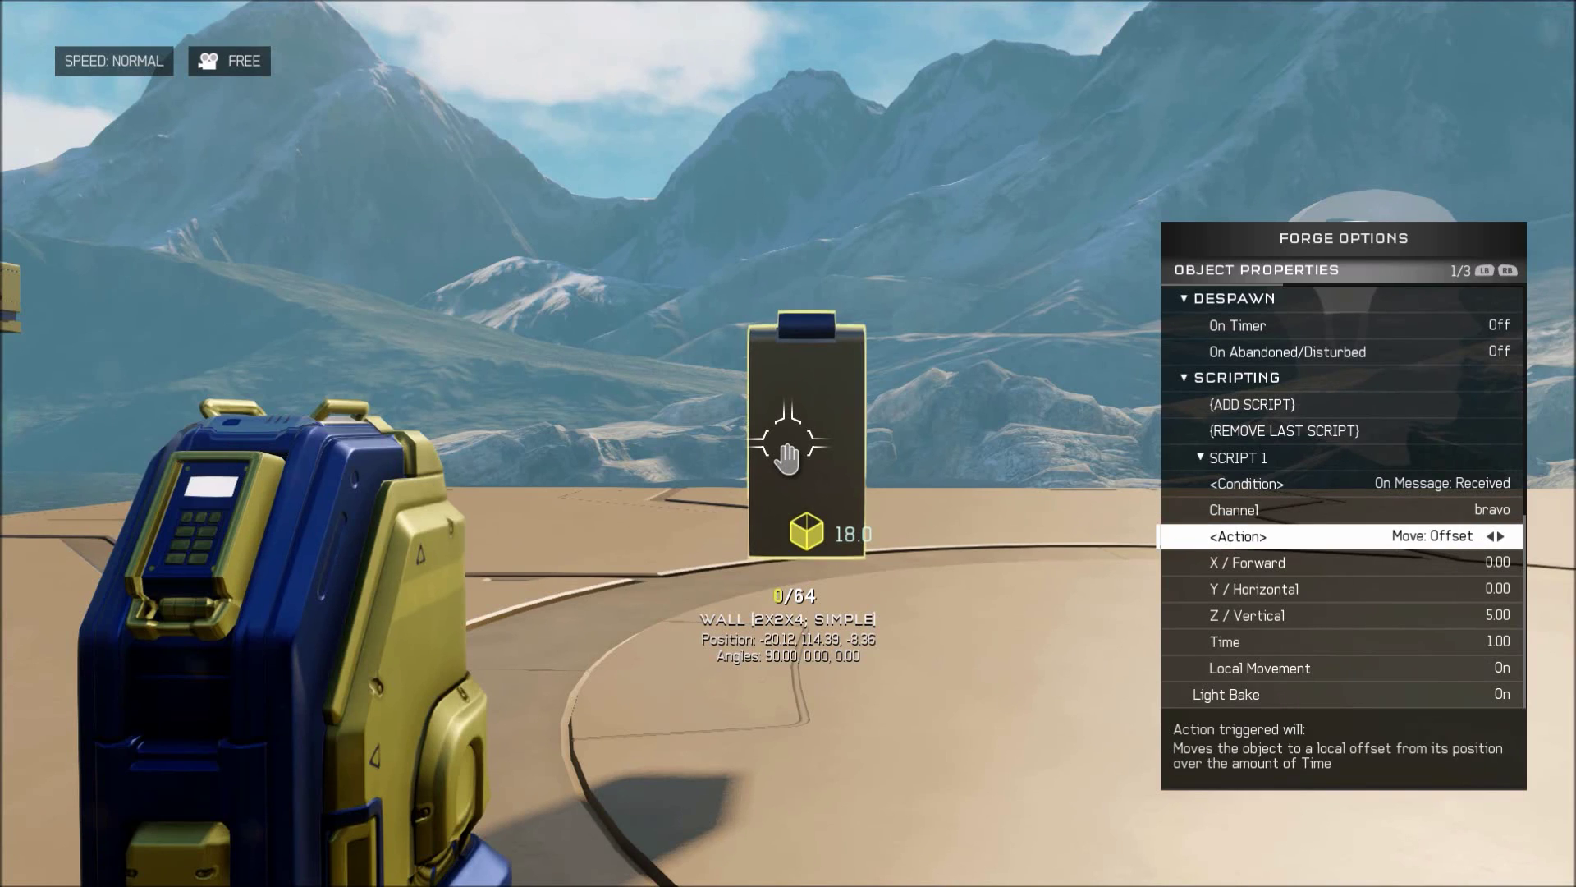
pyautogui.press('Down')
pyautogui.press('Down')
pyautogui.press('Down')
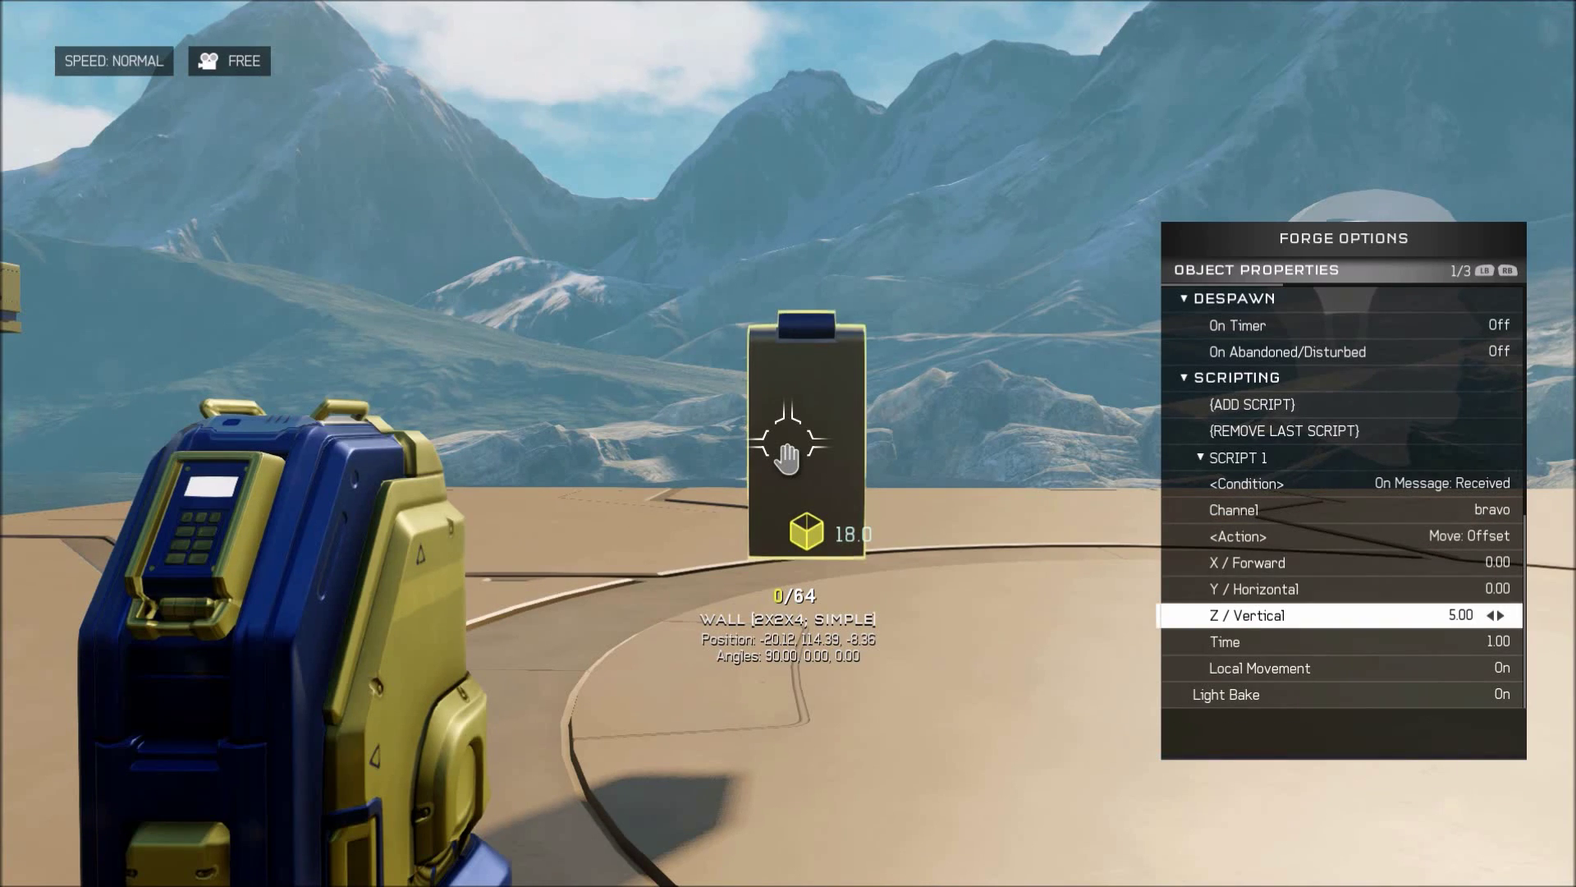
pyautogui.press('Escape')
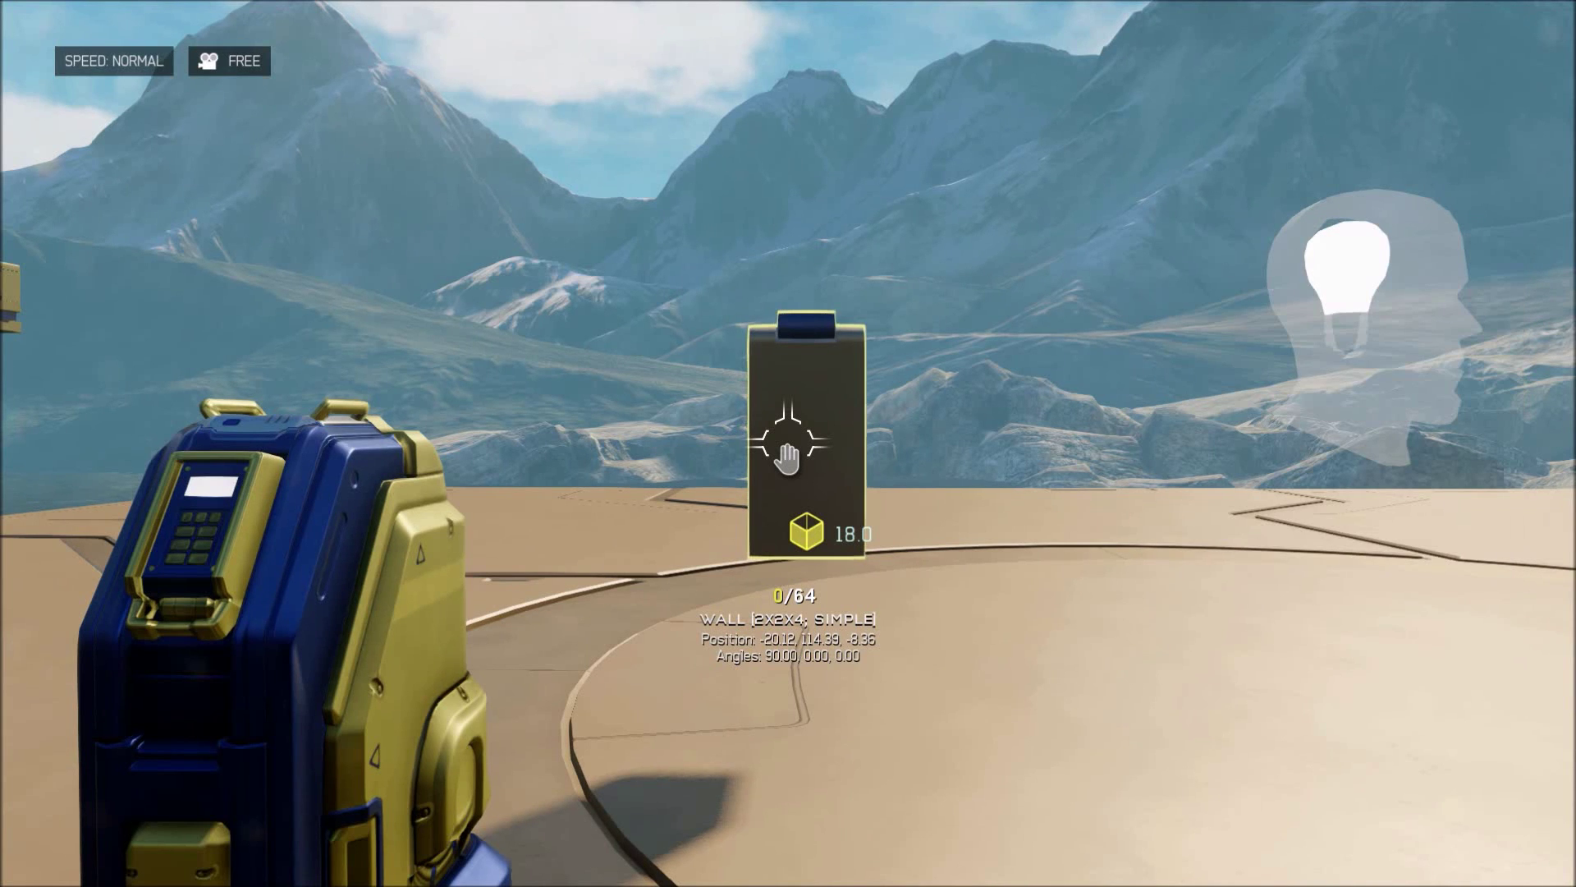
# Step: Open the object properties of the Script Brain between the blocks and go to its Script 1 condition
pyautogui.press('s')
pyautogui.press('d')
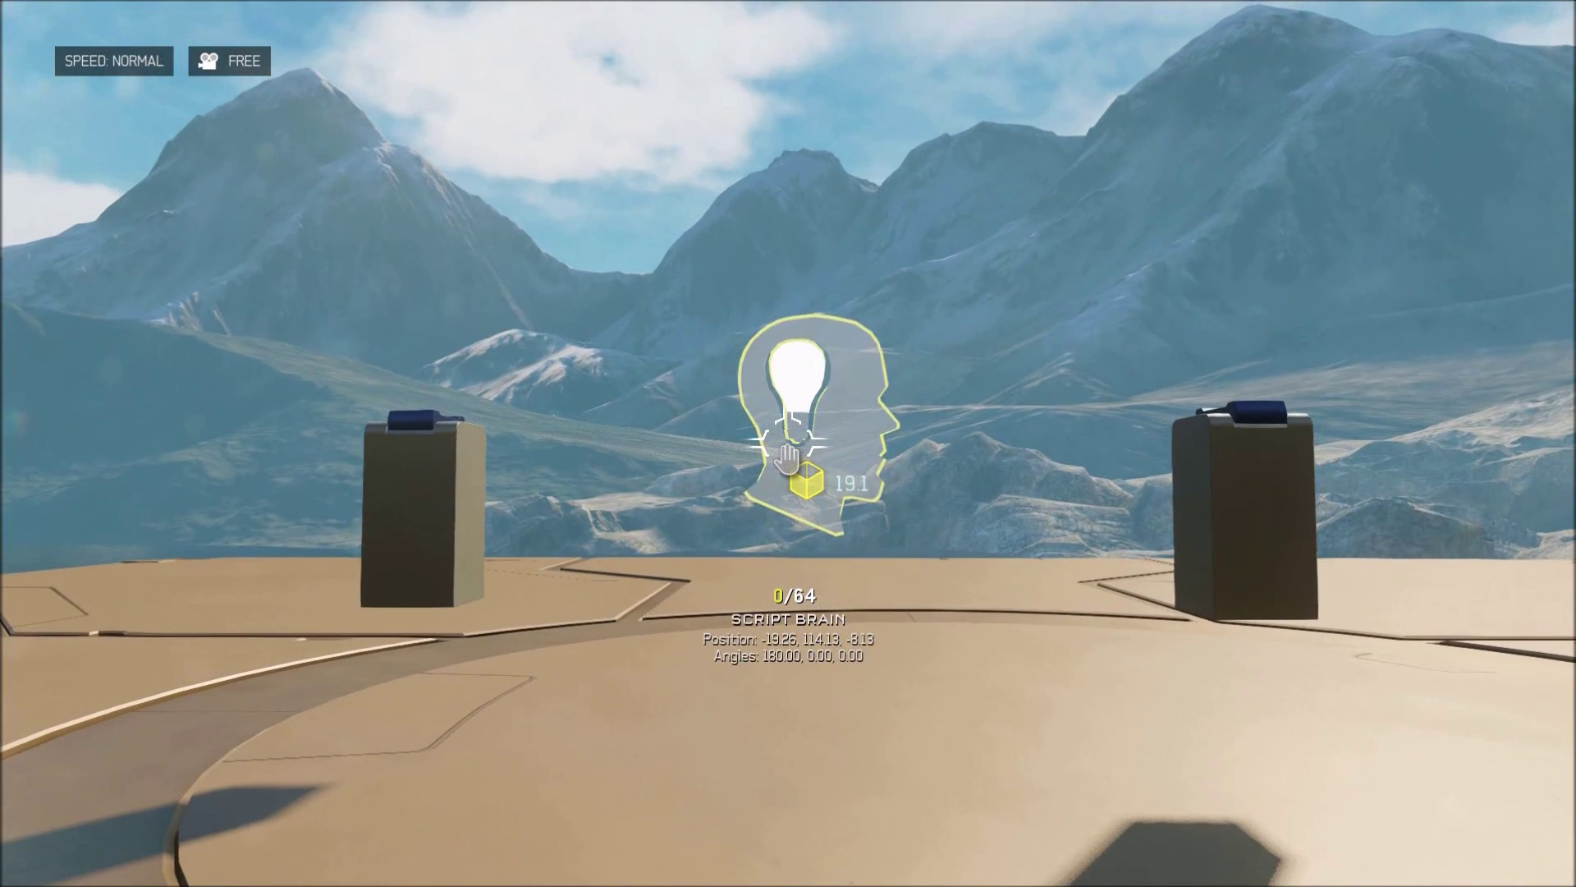
pyautogui.press('x')
pyautogui.press('Return')
pyautogui.press('Down')
pyautogui.press('Down')
pyautogui.press('Down')
pyautogui.press('Down')
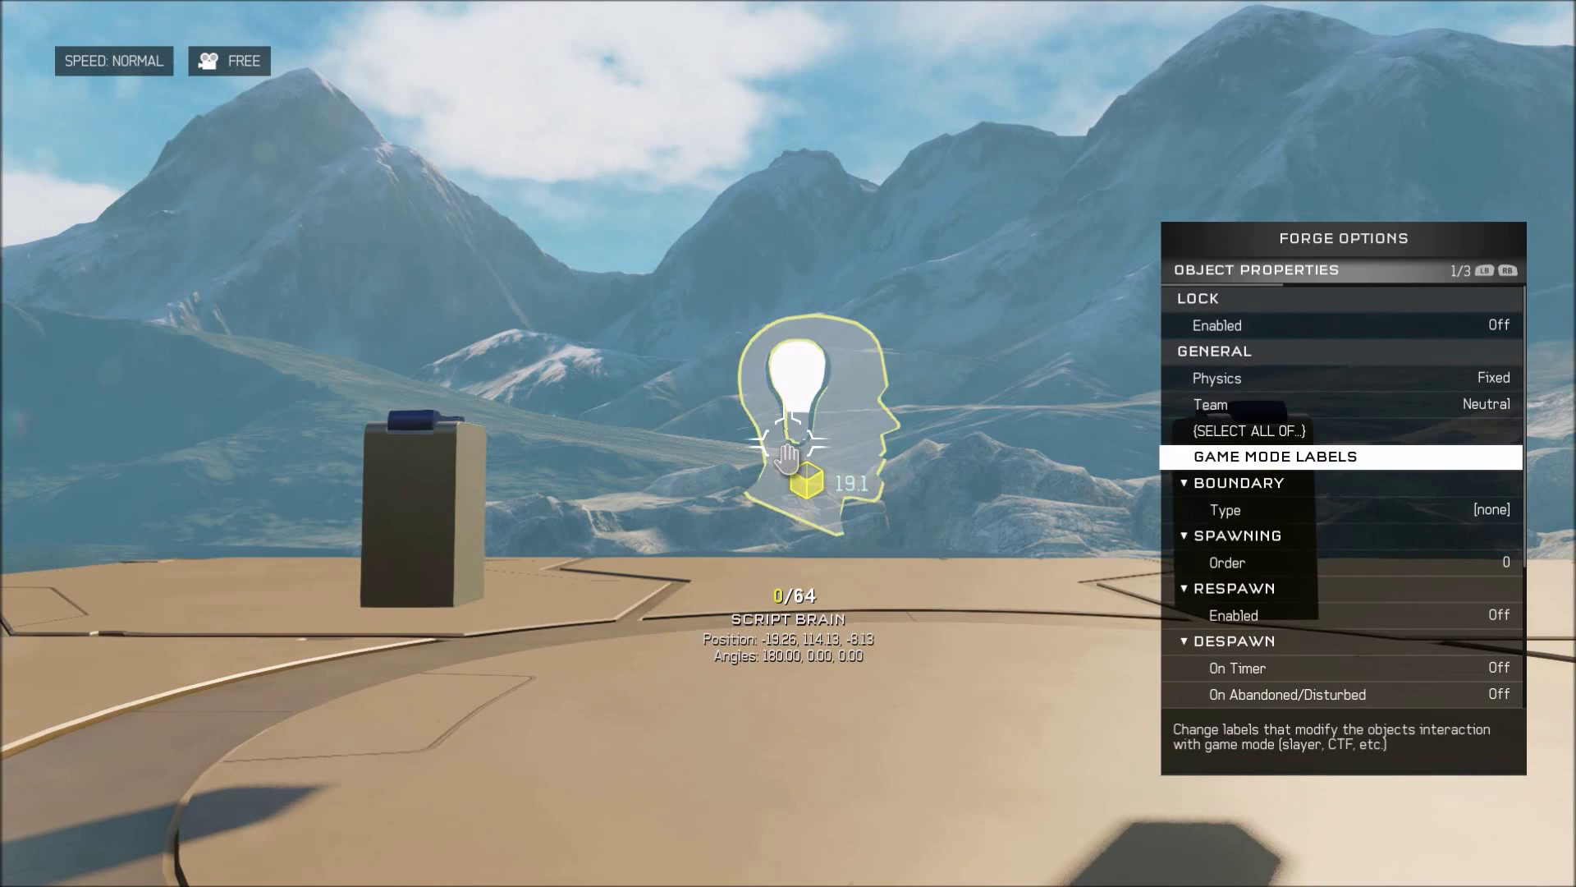
pyautogui.press('Down')
pyautogui.press('Down')
pyautogui.press('Down')
pyautogui.press('Down')
pyautogui.press('Down')
pyautogui.press('Down')
pyautogui.press('Down')
pyautogui.press('Down')
pyautogui.press('Down')
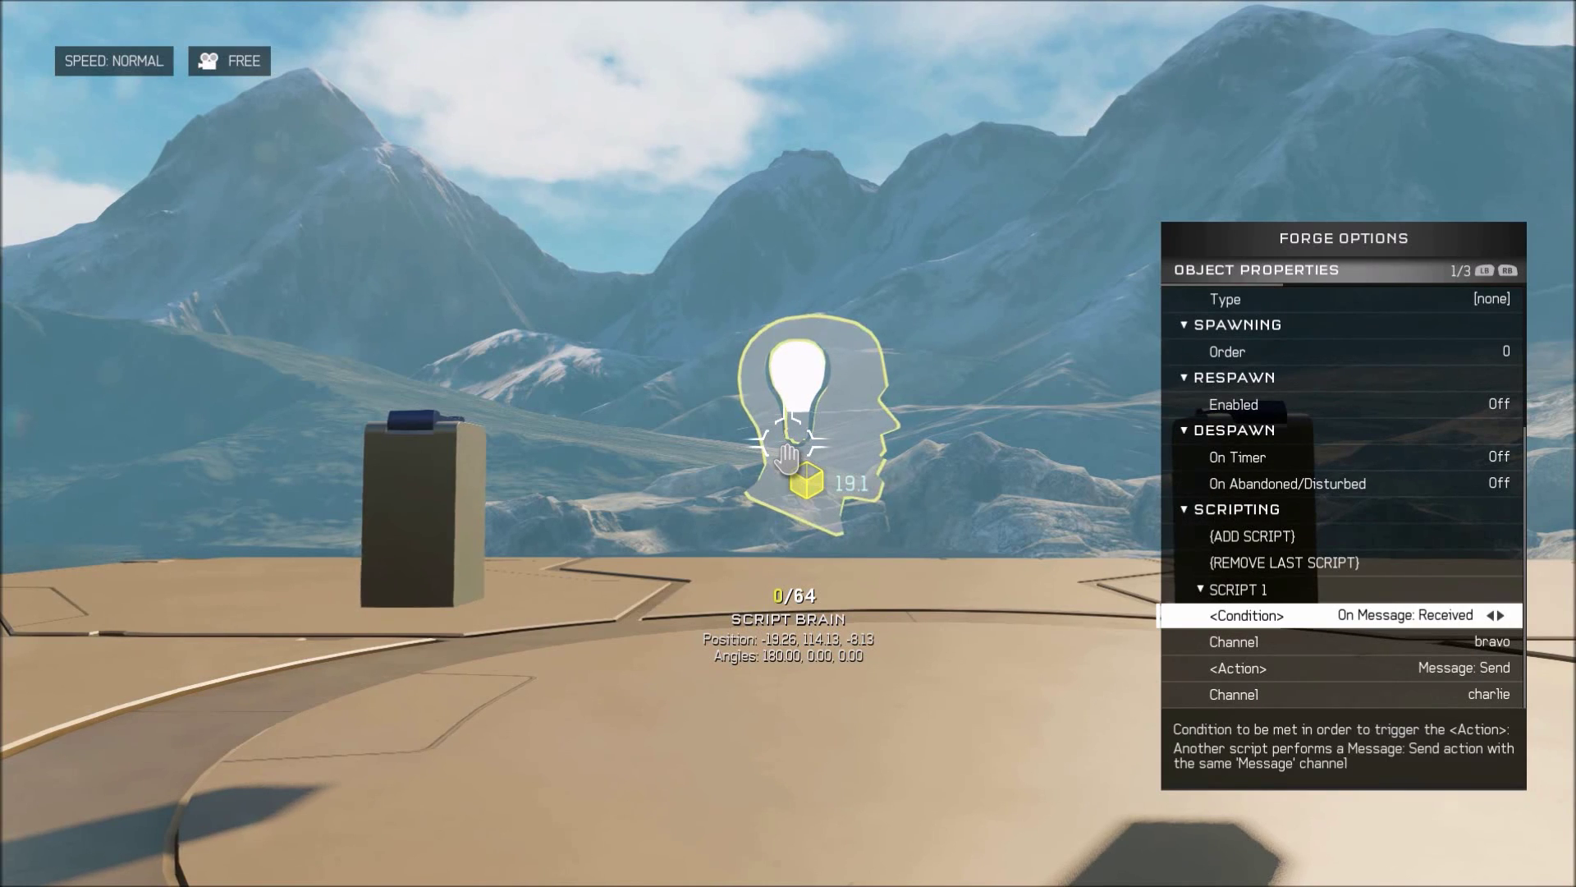
# Step: Review how the Script Brain's Script 1 links its received channel to its send action and sent channel, and close its properties
pyautogui.press('Down')
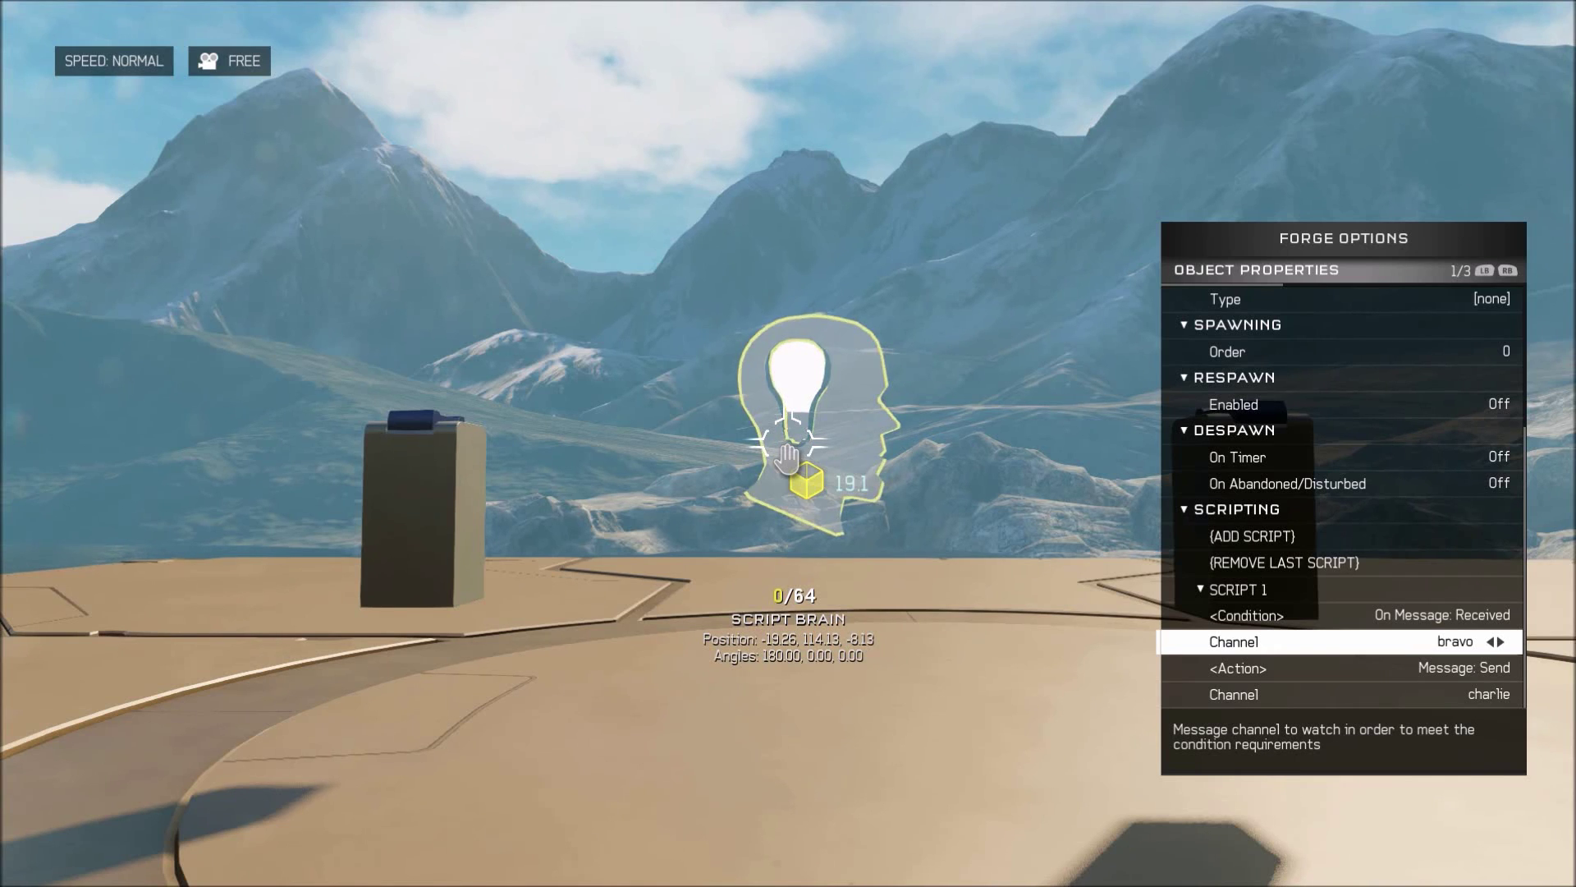
pyautogui.press('Up')
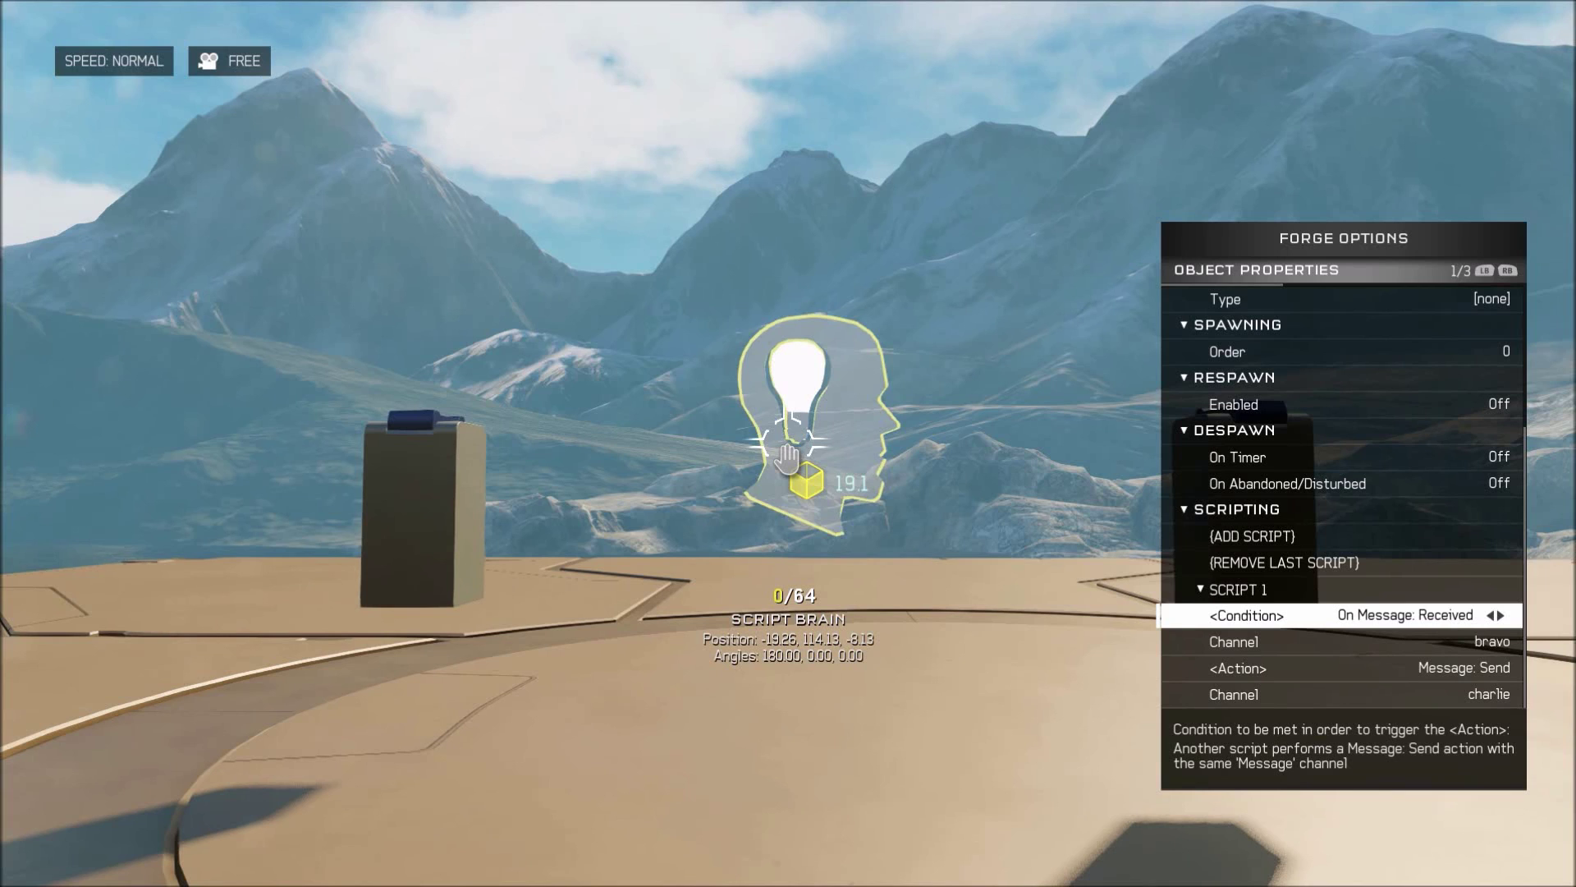
pyautogui.press('Down')
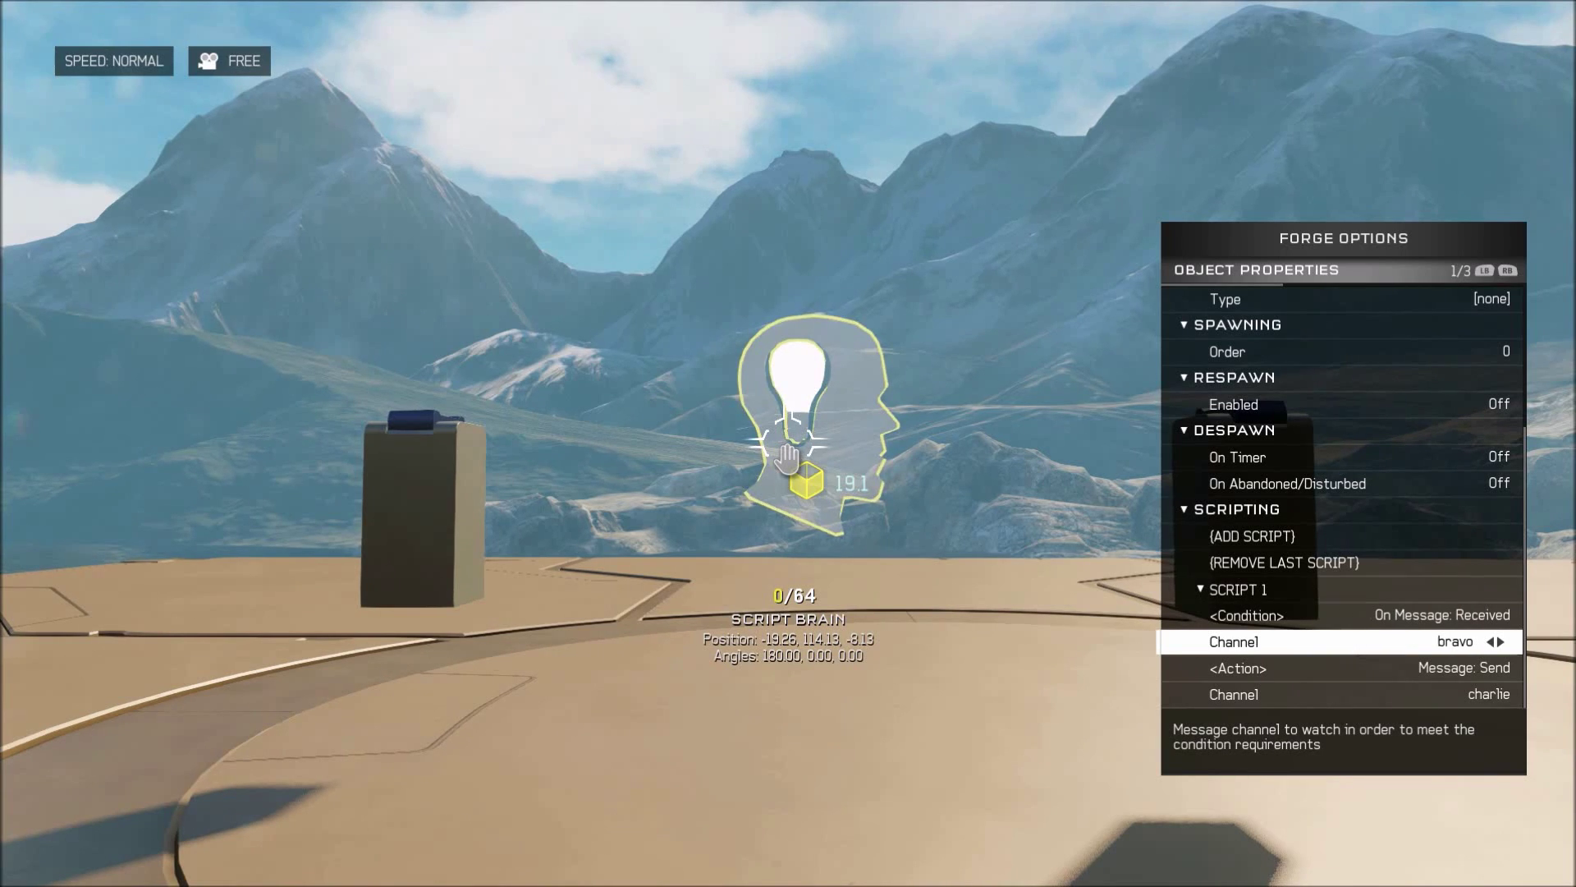
pyautogui.press('Down')
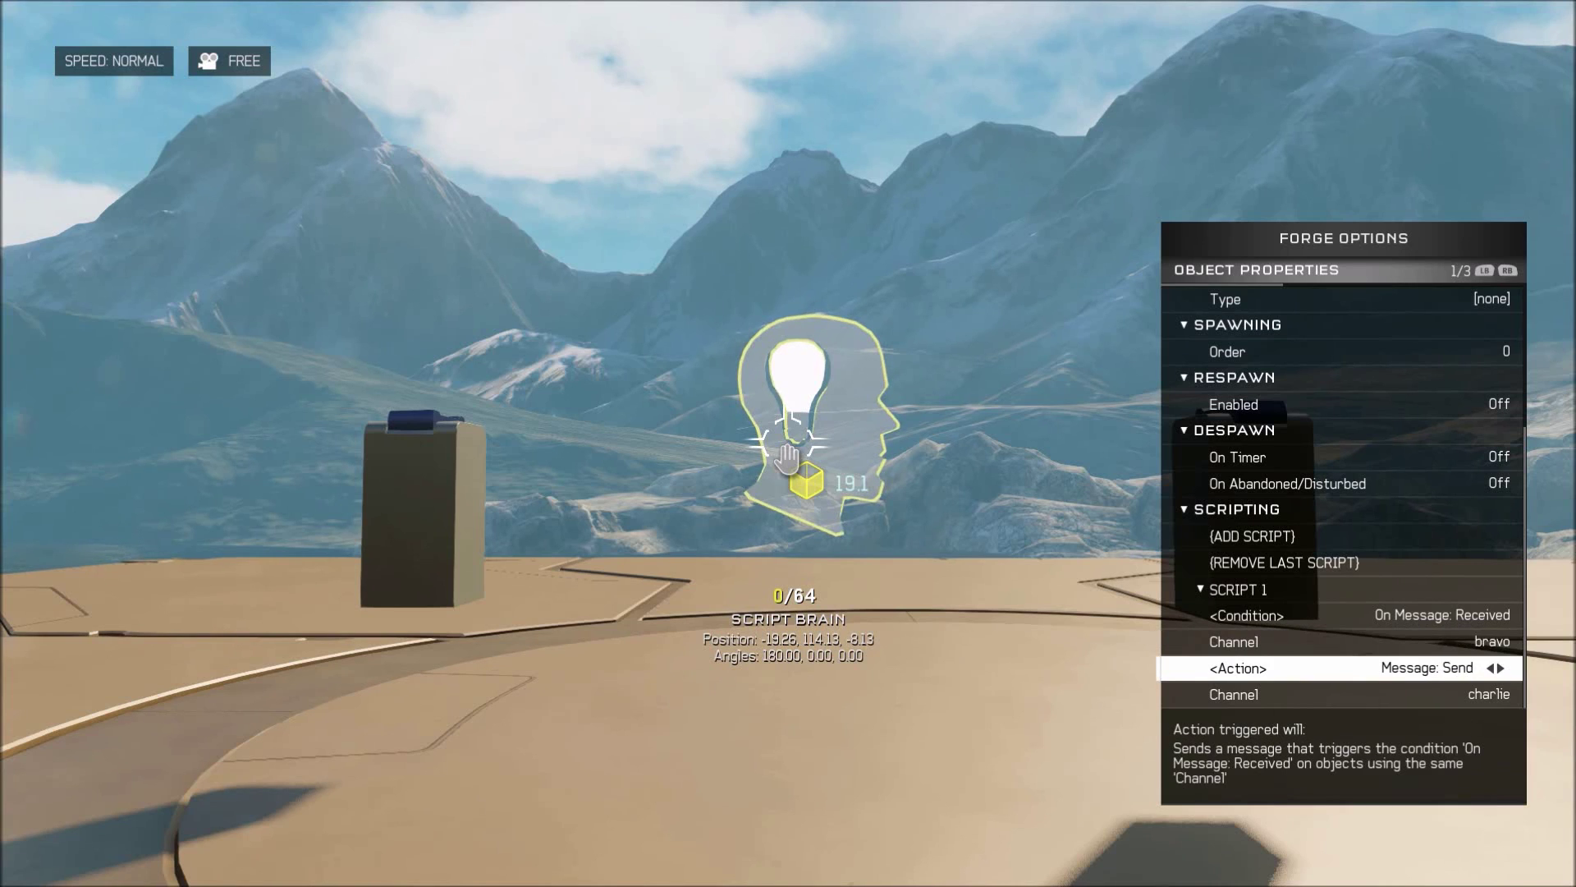
pyautogui.press('Down')
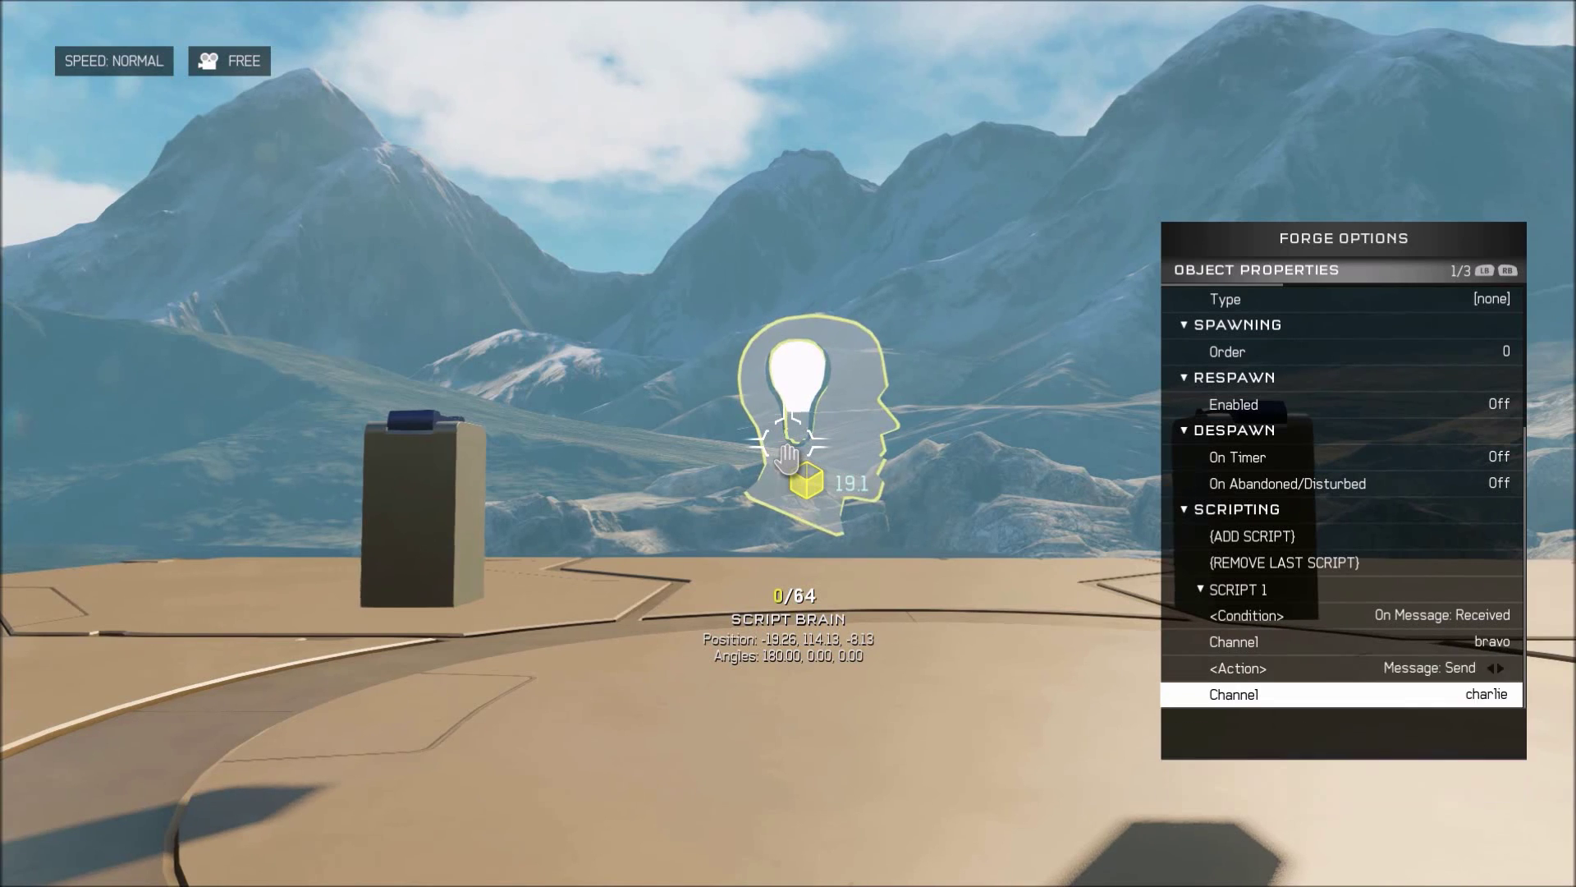
pyautogui.press('Down')
pyautogui.press('Escape')
pyautogui.press('Escape')
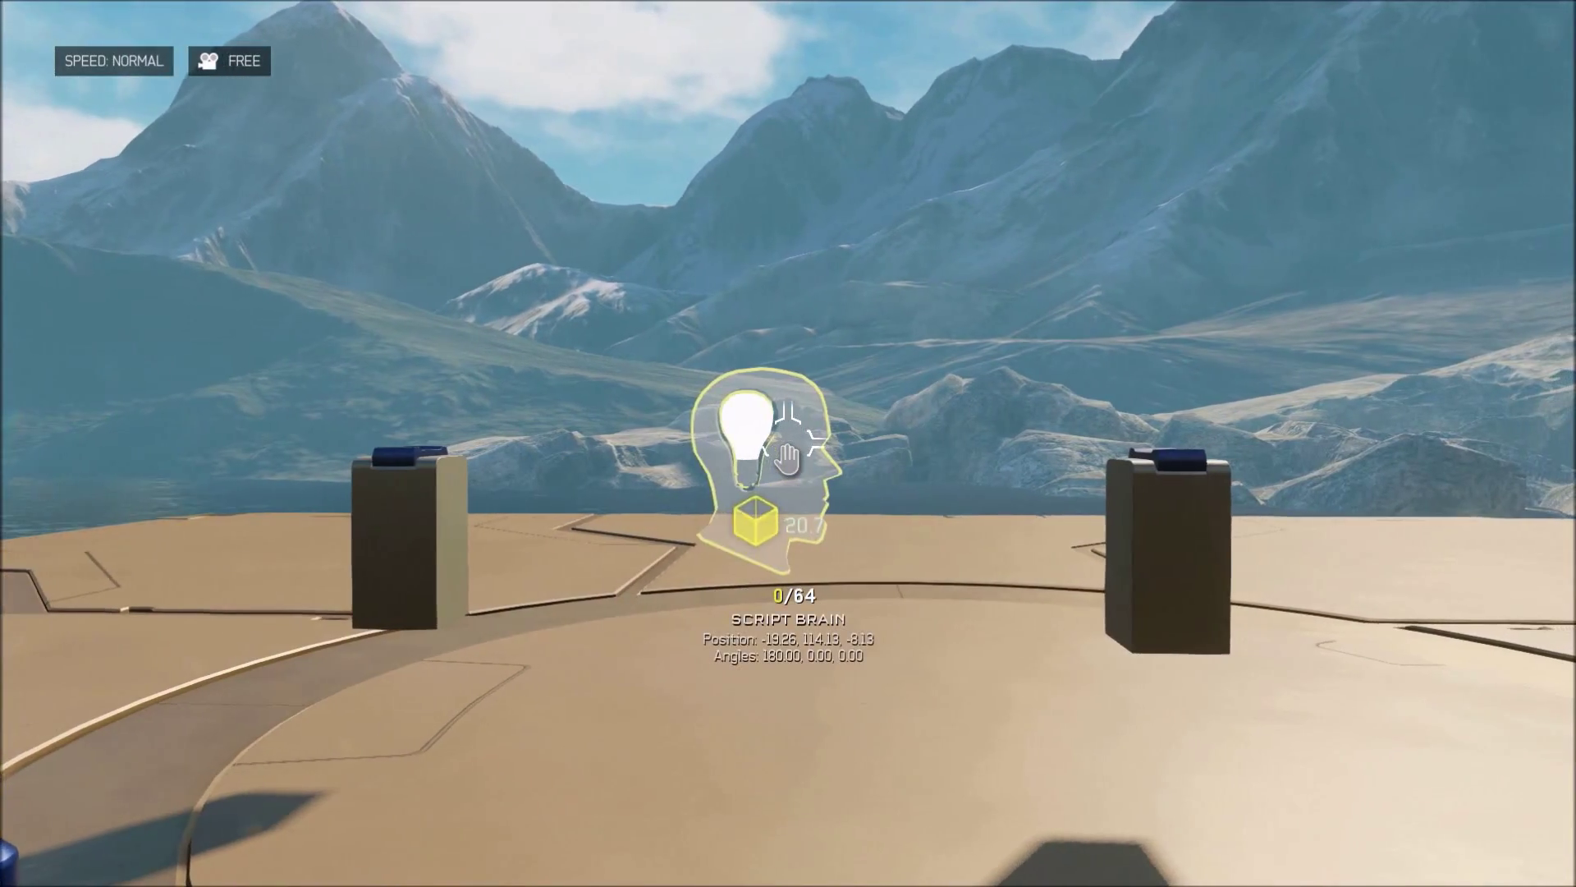
# Step: Open the object properties of the wall block to the right of the Script Brain and go to its Script 1 channel
pyautogui.press('w')
pyautogui.press('w')
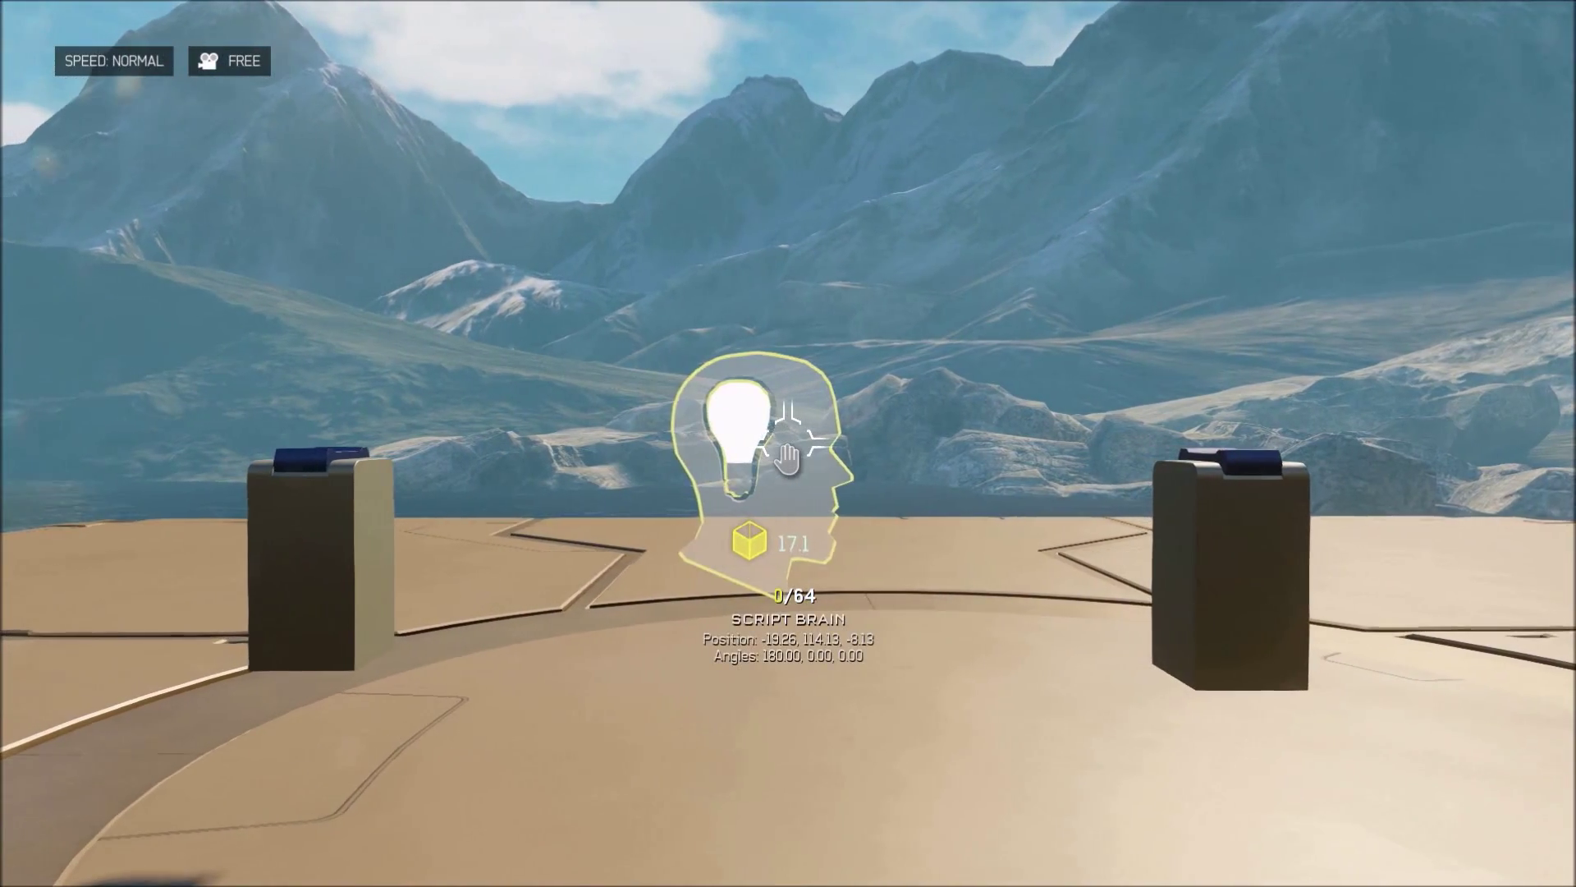
pyautogui.press('s')
pyautogui.press('d')
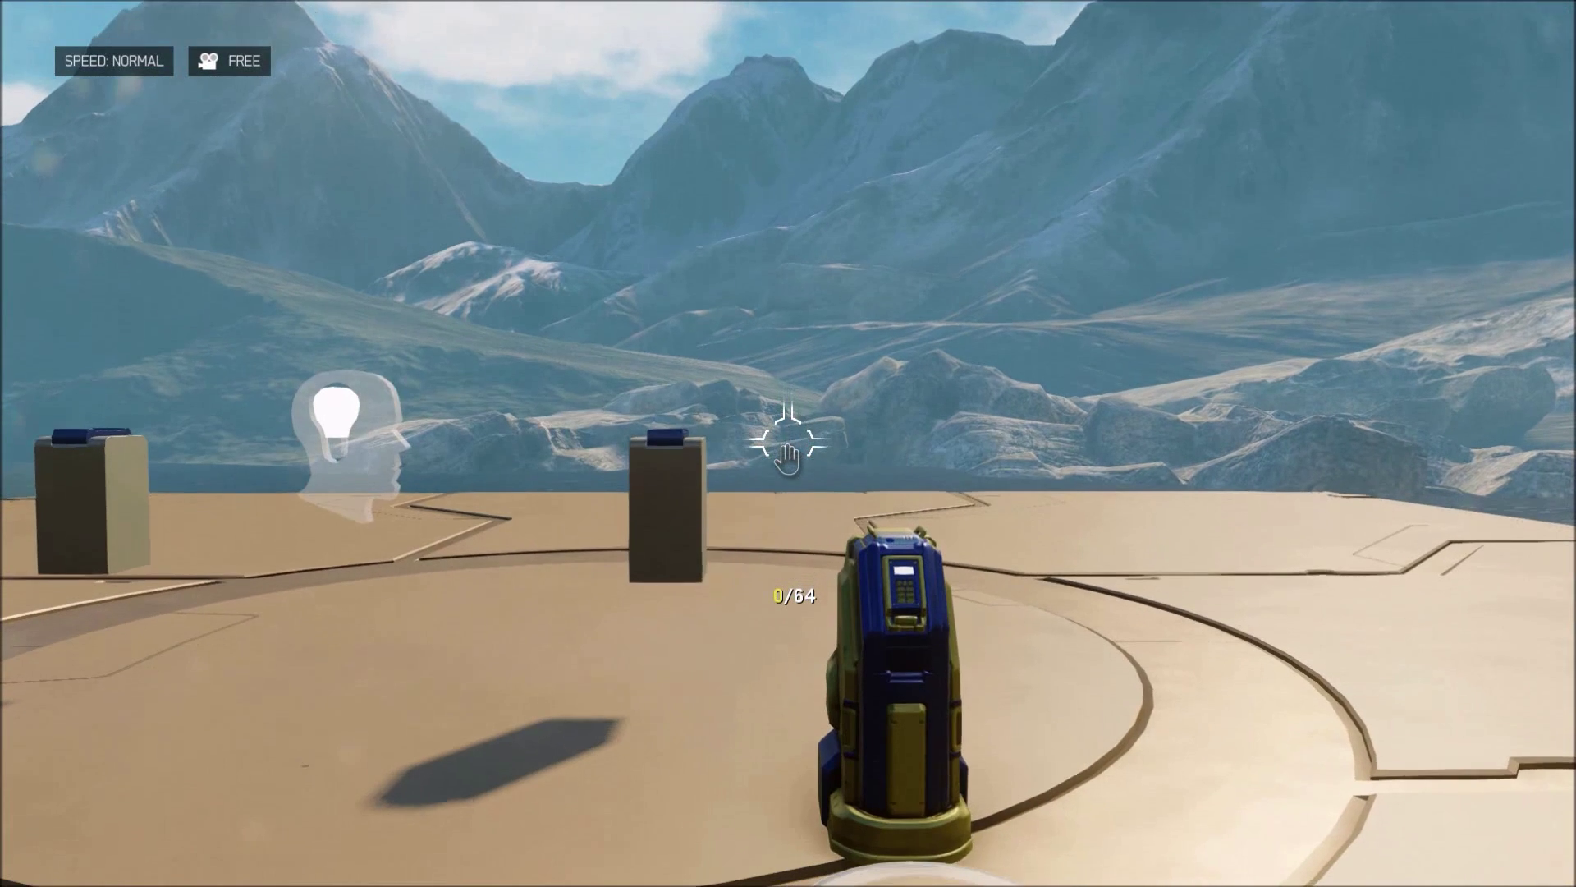
pyautogui.press('w')
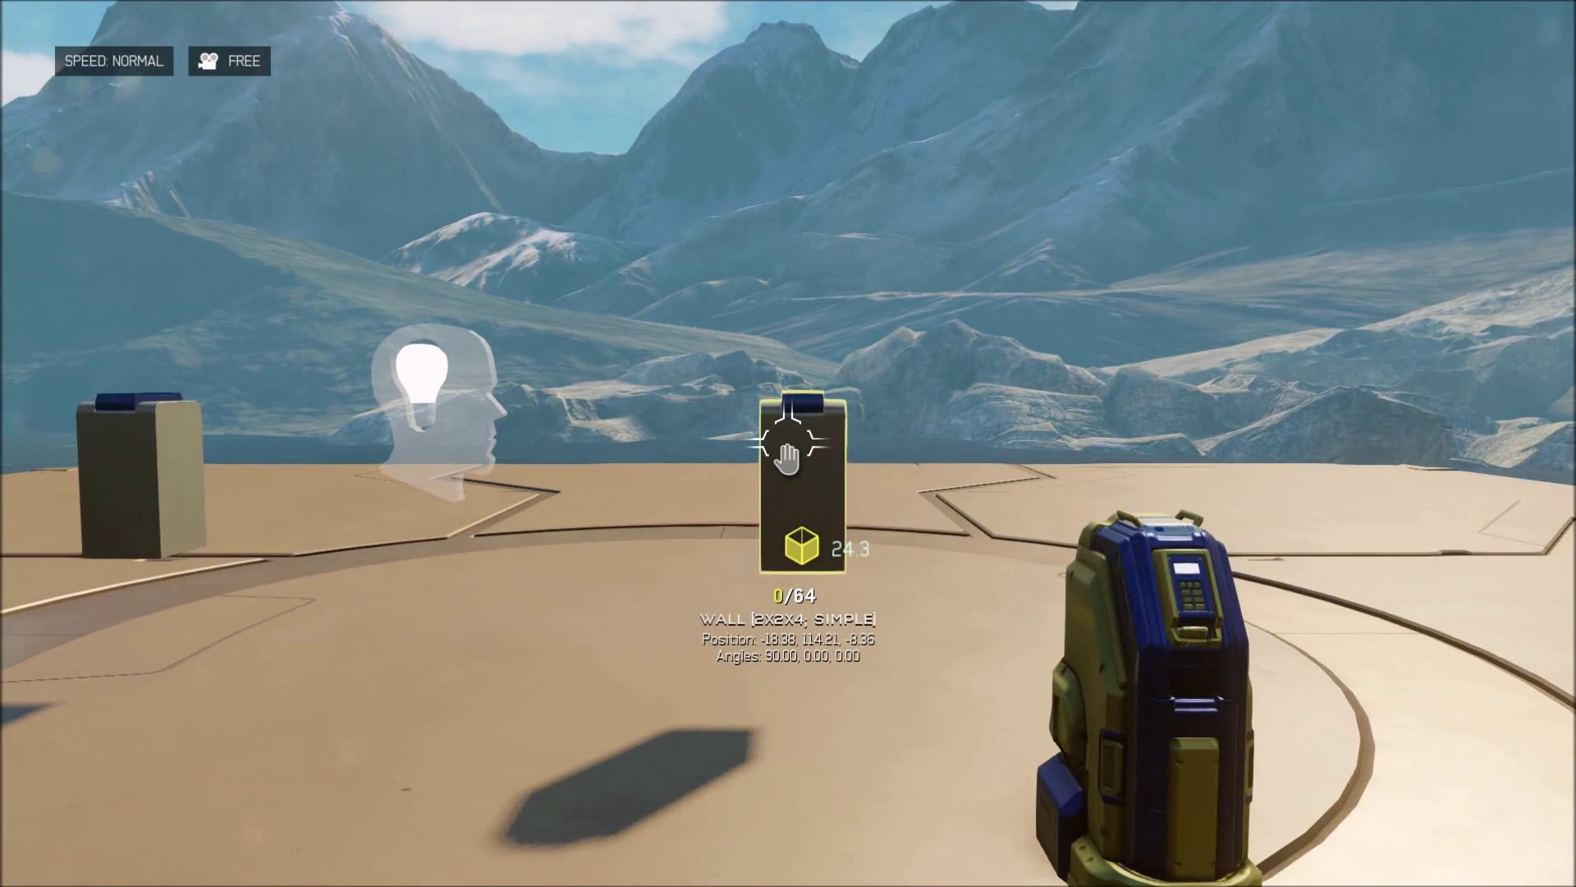
pyautogui.press('o')
pyautogui.press('Return')
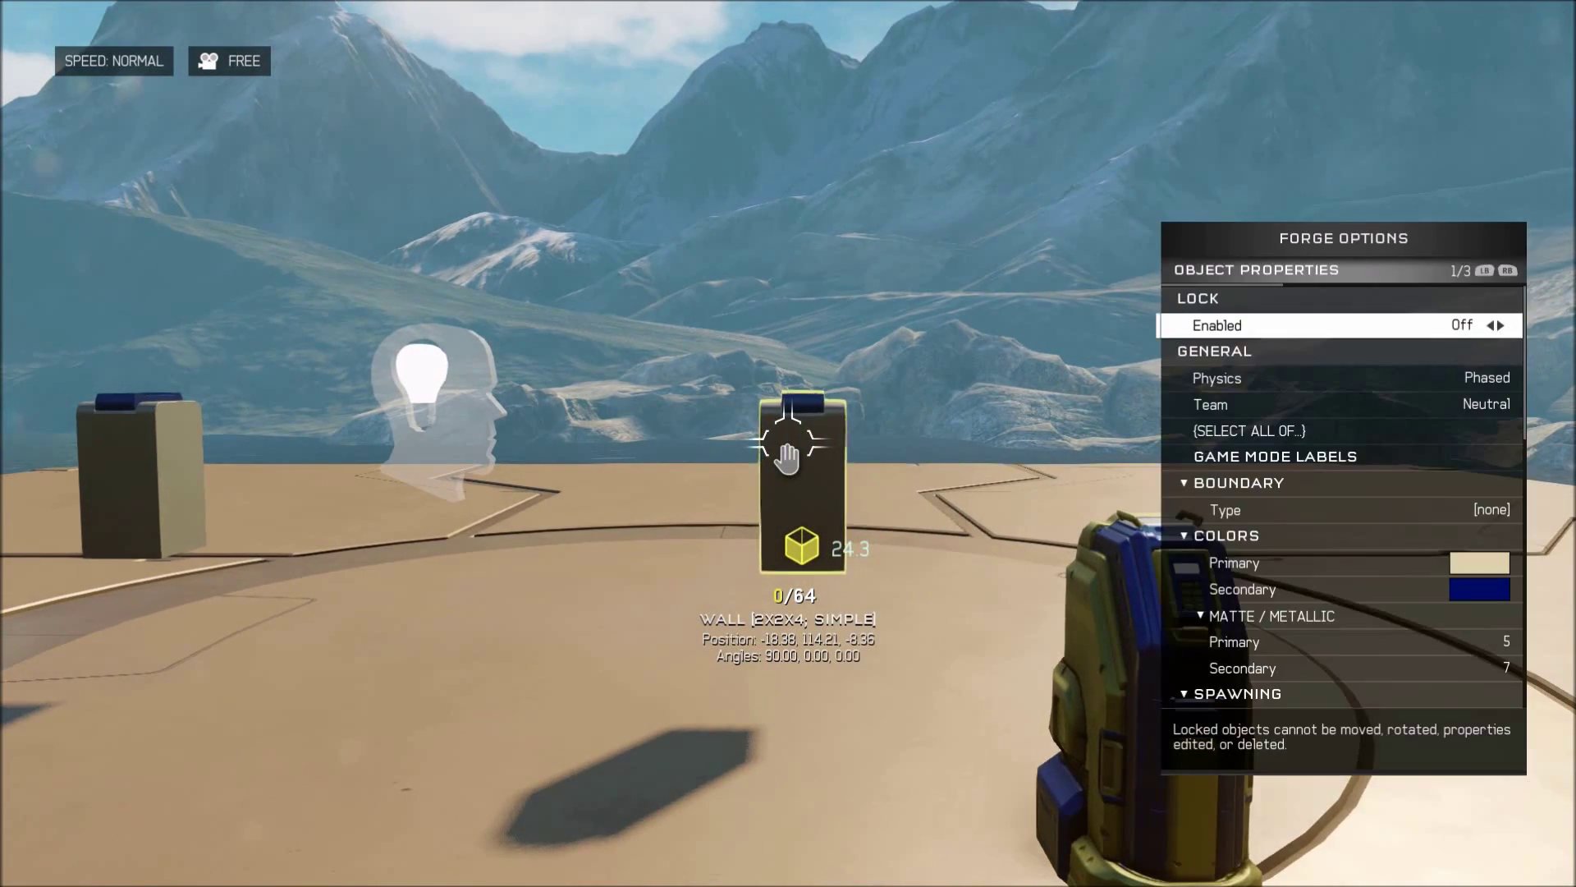
pyautogui.press('Down')
pyautogui.press('Down')
pyautogui.press('Down')
pyautogui.press('Down')
pyautogui.press('Down')
pyautogui.press('Down')
pyautogui.press('Down')
pyautogui.press('Down')
pyautogui.press('Down')
pyautogui.press('Down')
pyautogui.press('Down')
pyautogui.press('Down')
pyautogui.press('Down')
pyautogui.press('Down')
pyautogui.press('Down')
pyautogui.press('Down')
pyautogui.press('Down')
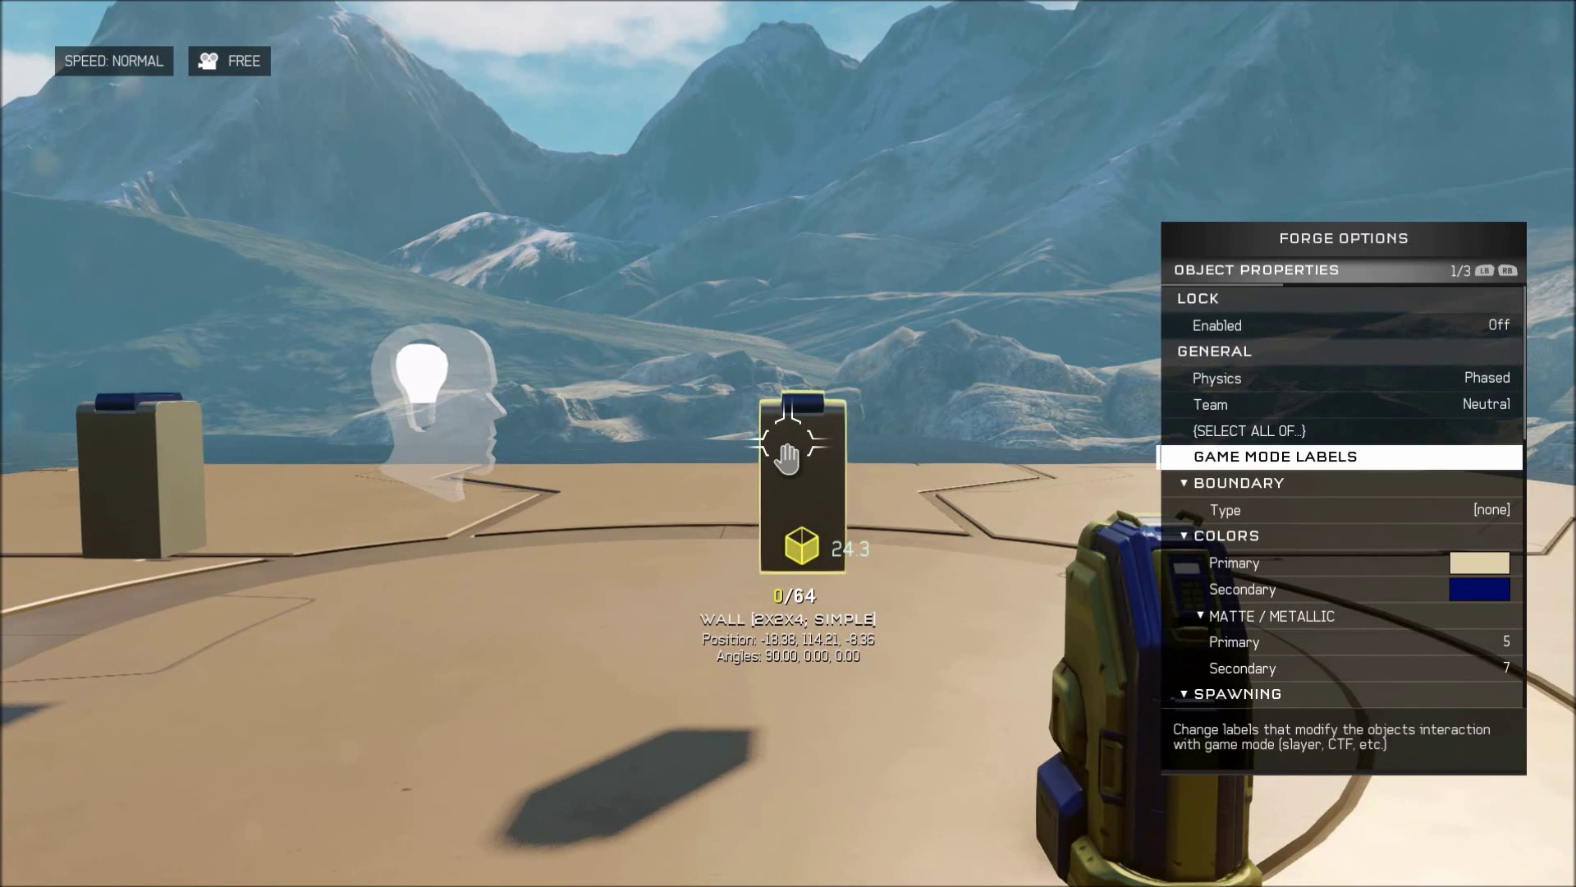
pyautogui.press('Down')
pyautogui.press('Down')
pyautogui.press('Down')
pyautogui.press('Down')
pyautogui.press('Down')
pyautogui.press('Down')
pyautogui.press('Down')
pyautogui.press('Down')
pyautogui.press('Down')
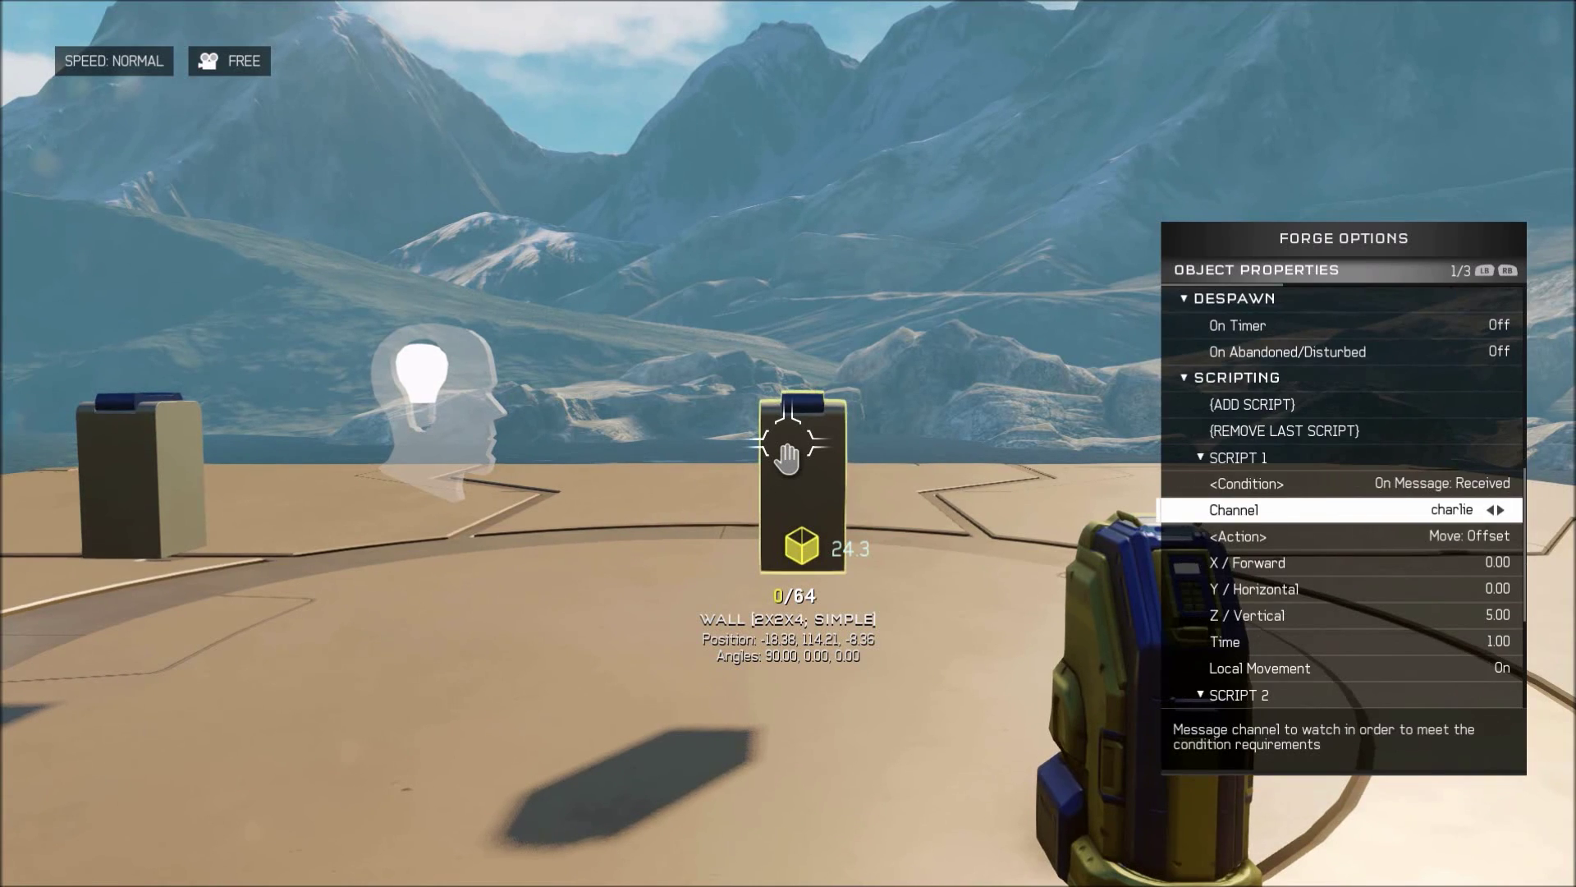
# Step: Review the right wall block's Script 1 action, offsets, time and local movement
pyautogui.press('Down')
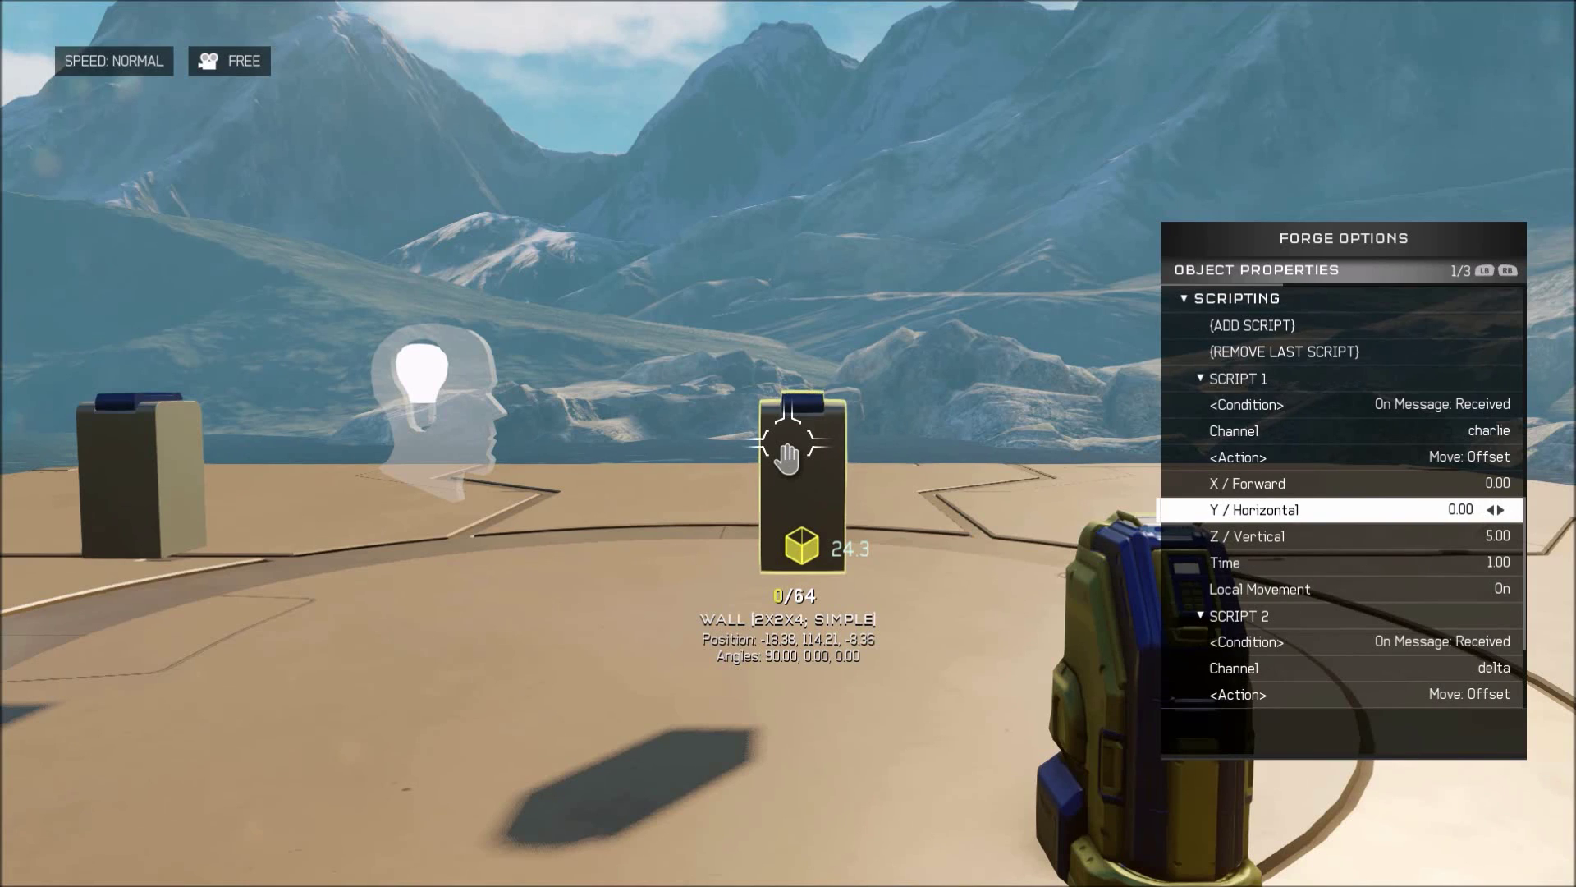
pyautogui.press('Down')
pyautogui.press('Down')
pyautogui.press('Down')
pyautogui.press('Down')
pyautogui.press('Down')
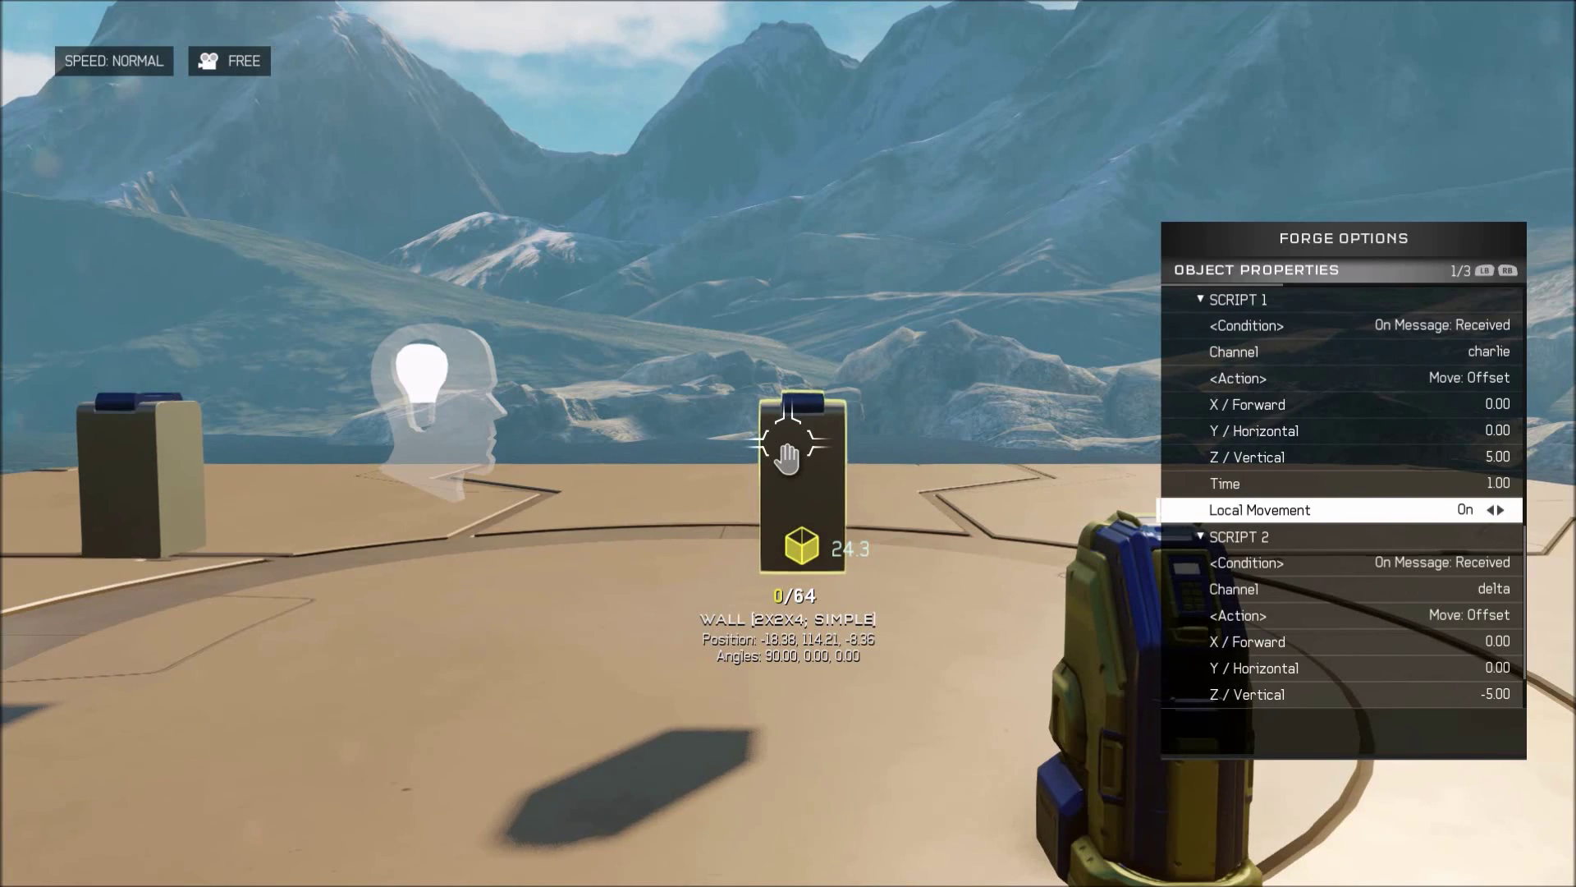
# Step: Examine the condition, channel, action and vertical offset of the right wall block's Script 2, and close its properties
pyautogui.press('Down')
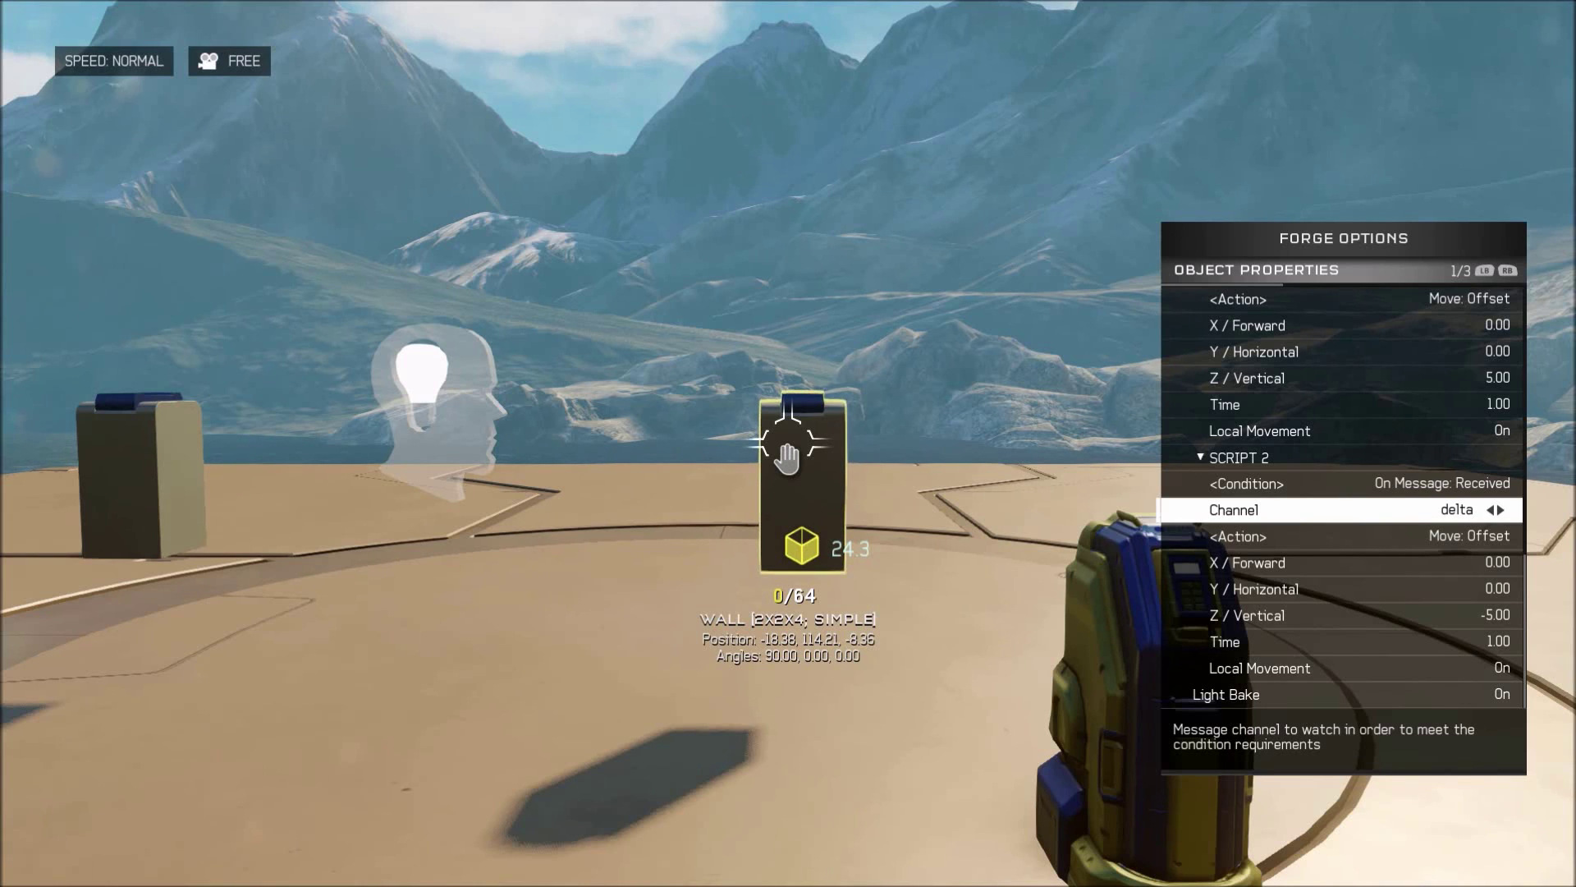
pyautogui.press('Down')
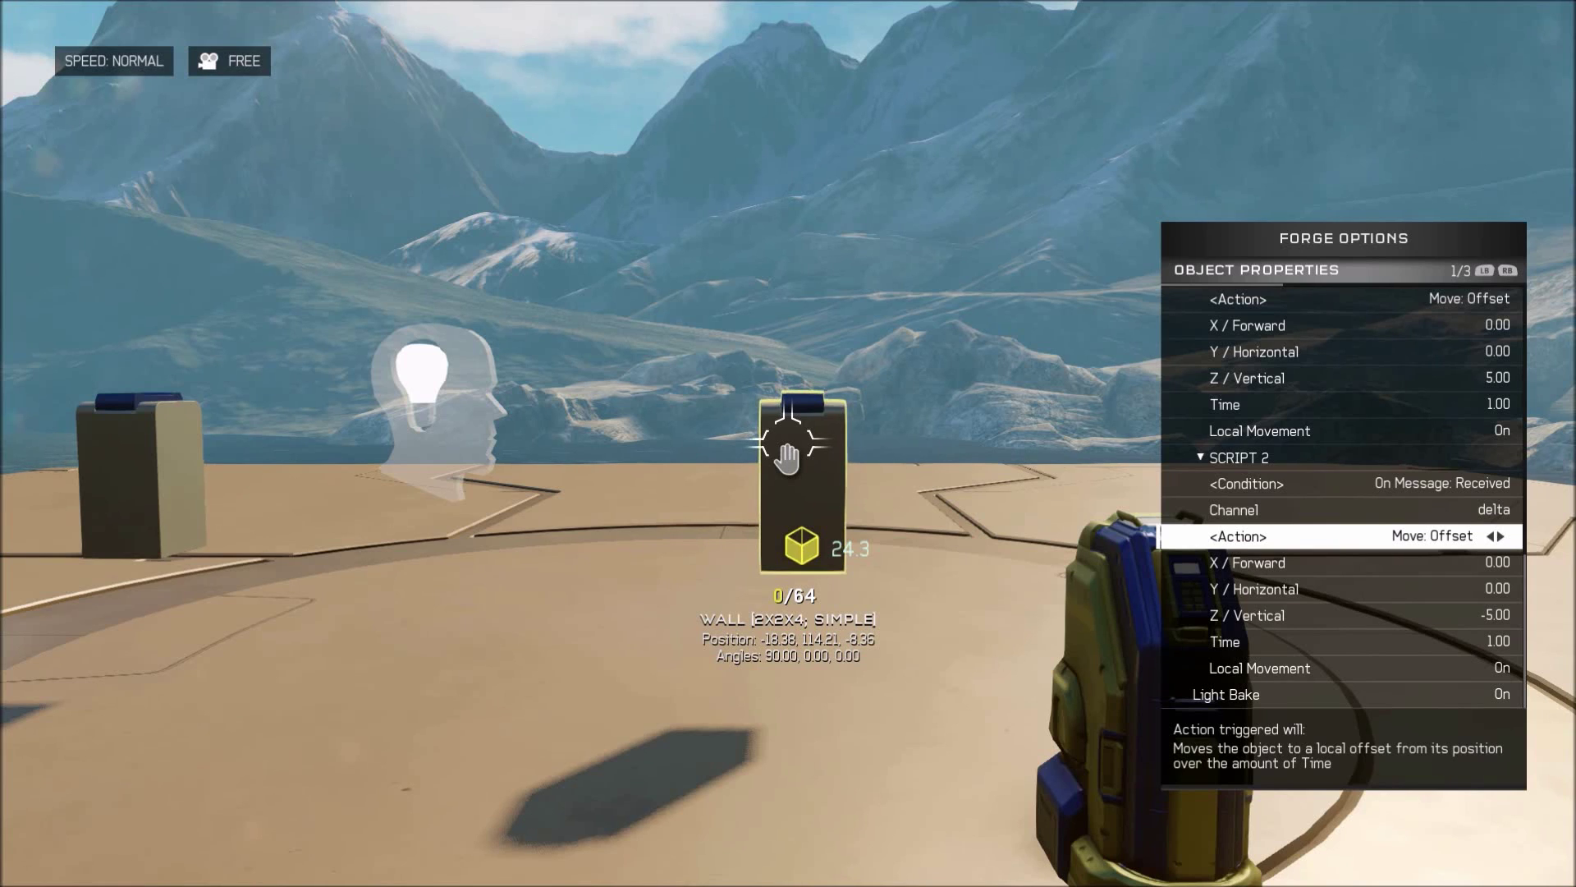
pyautogui.press('Up')
pyautogui.press('Up')
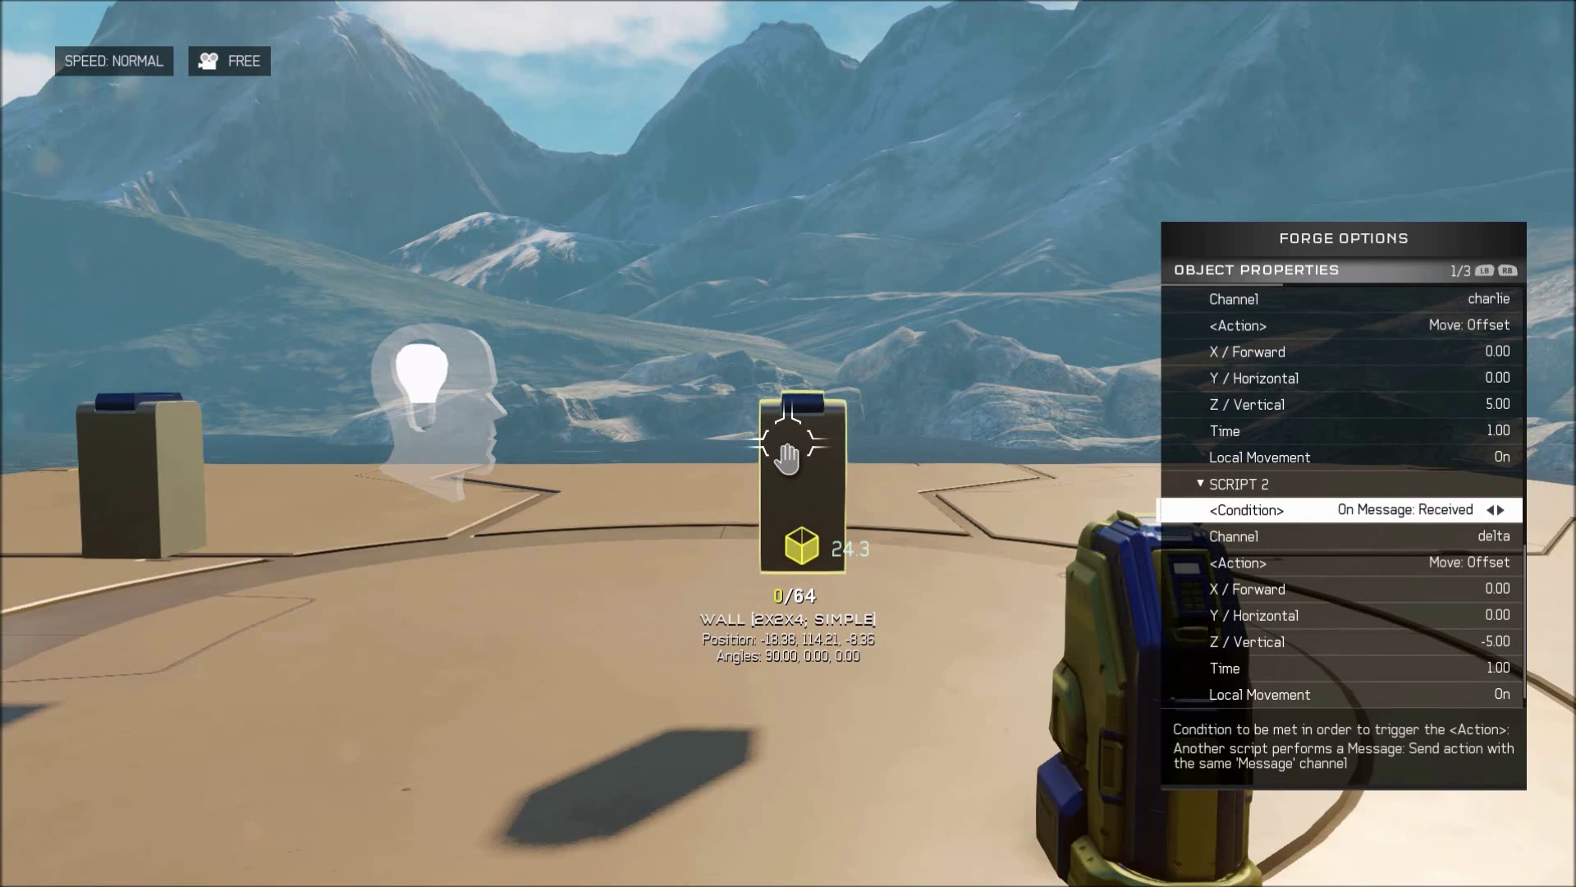
pyautogui.press('Down')
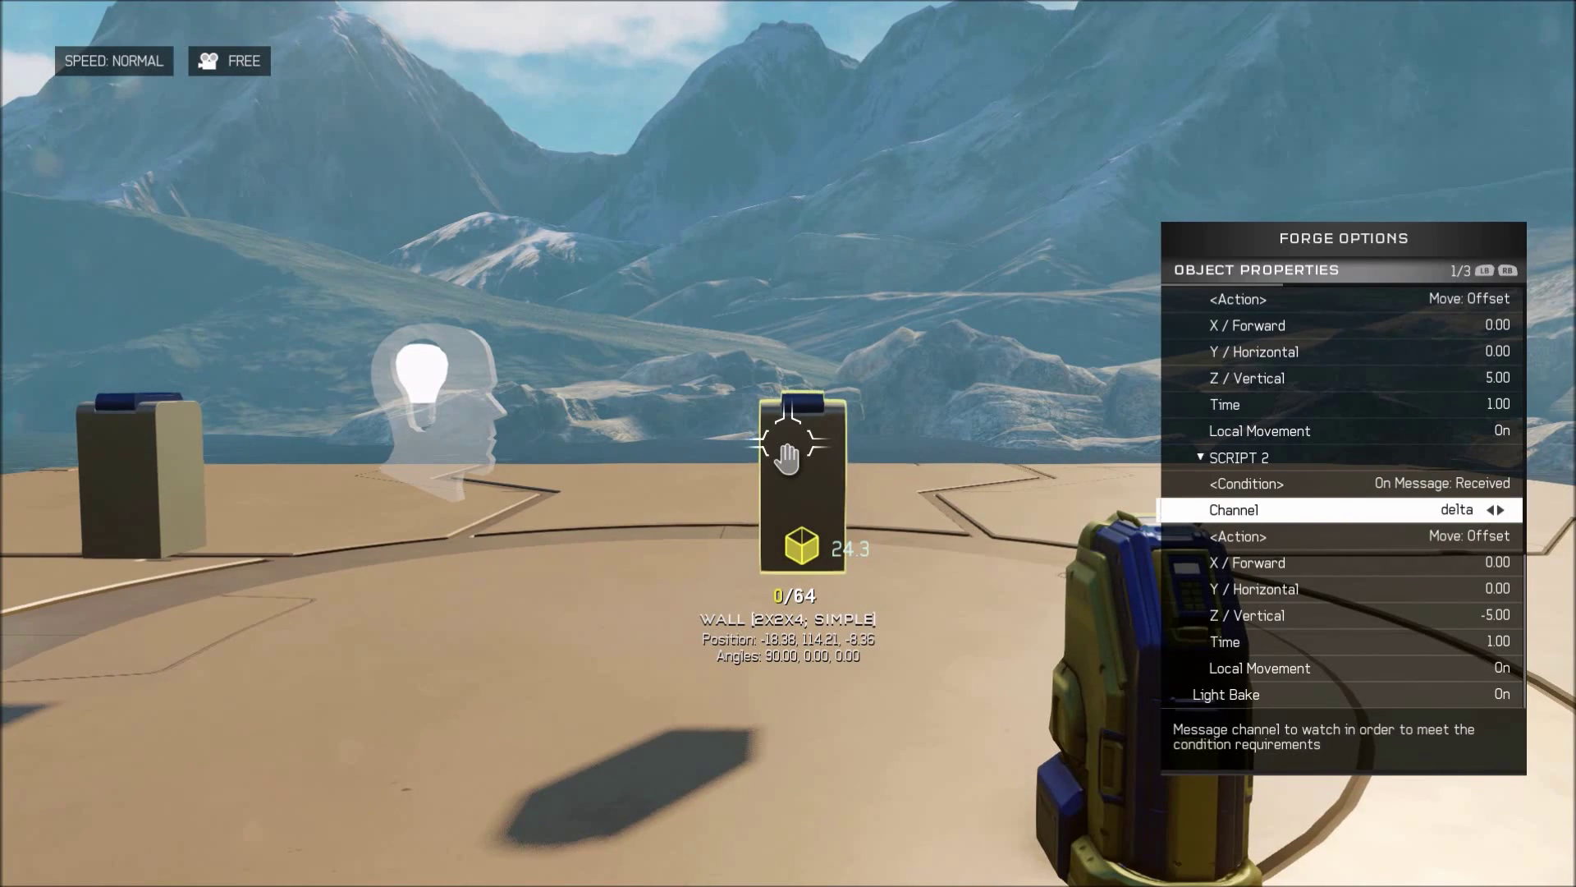
pyautogui.press('Down')
pyautogui.press('Down')
pyautogui.press('Down')
pyautogui.press('Down')
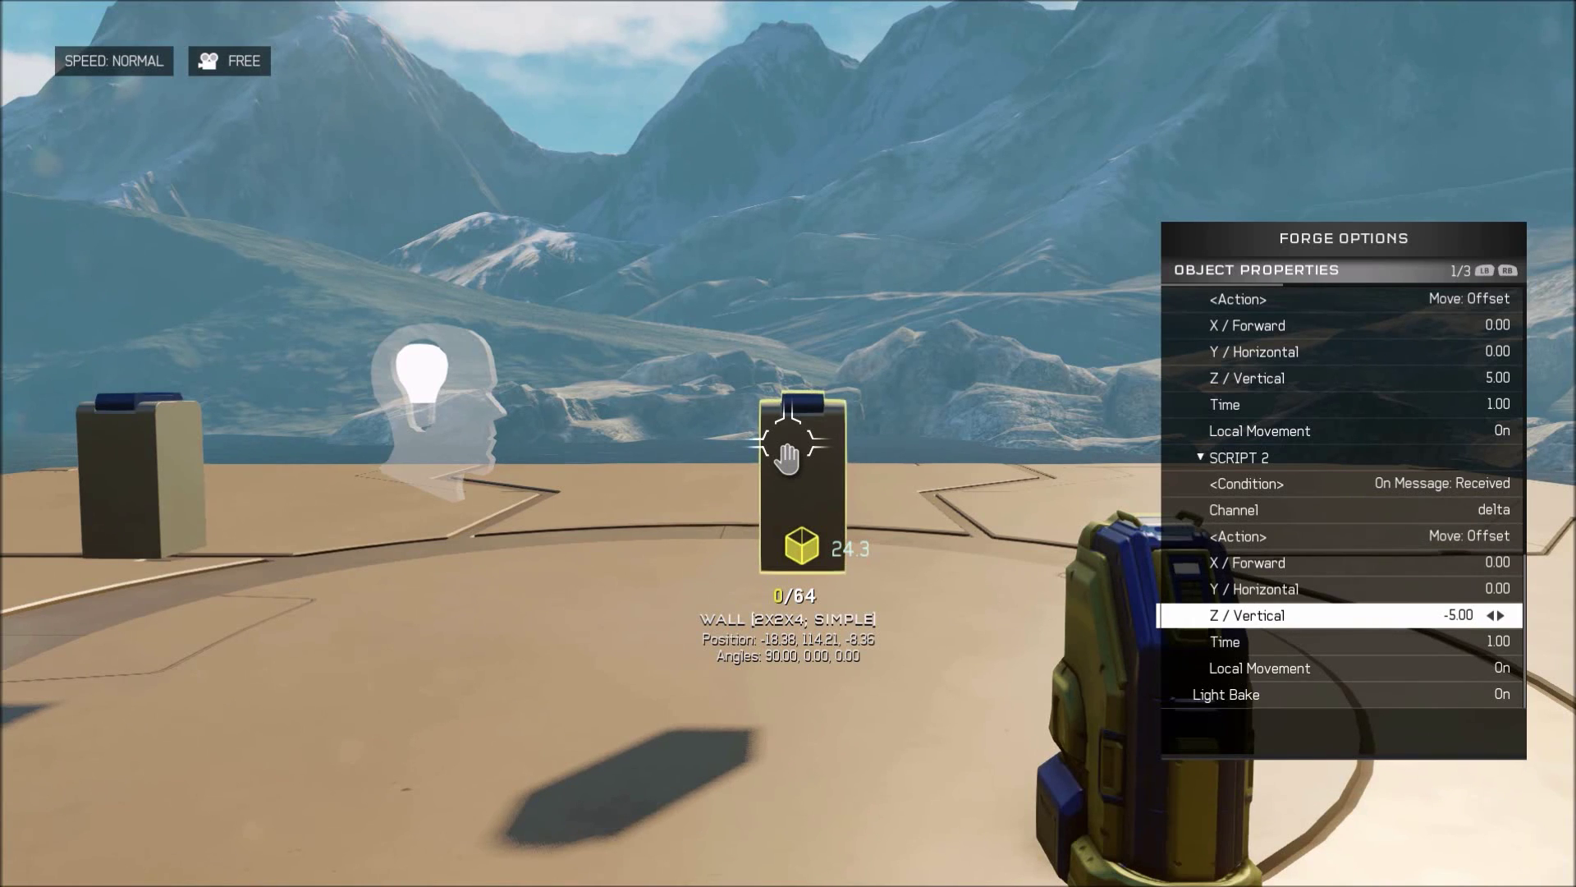
pyautogui.press('Escape')
# Step: Enter player mode, activate the left switch in front of the two wall blocks, and back away to watch both blocks
pyautogui.press('Up')
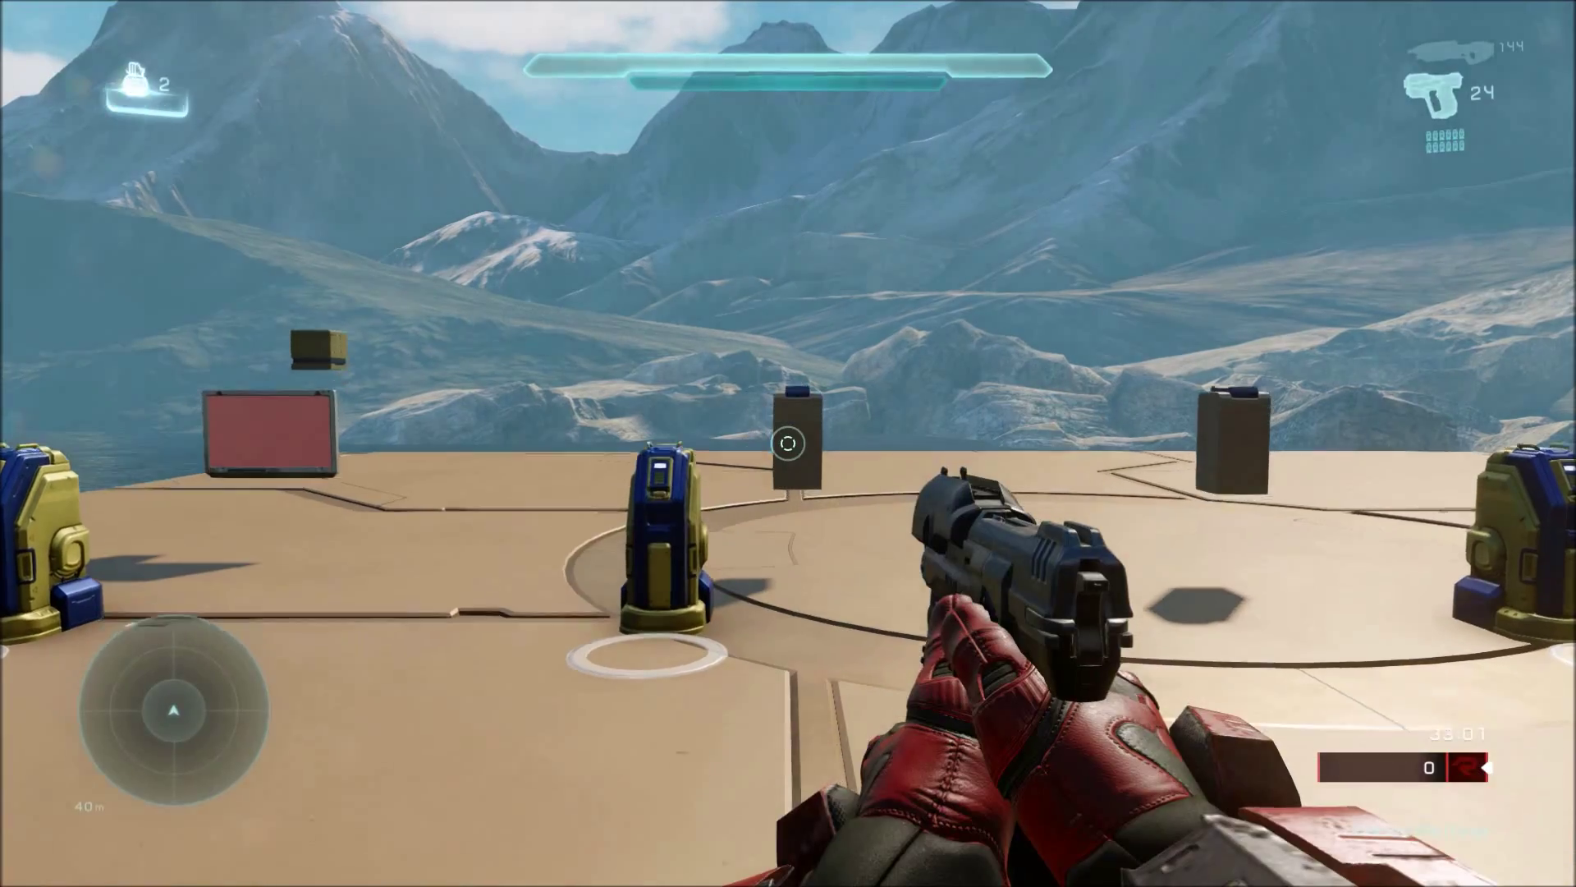
pyautogui.press('w')
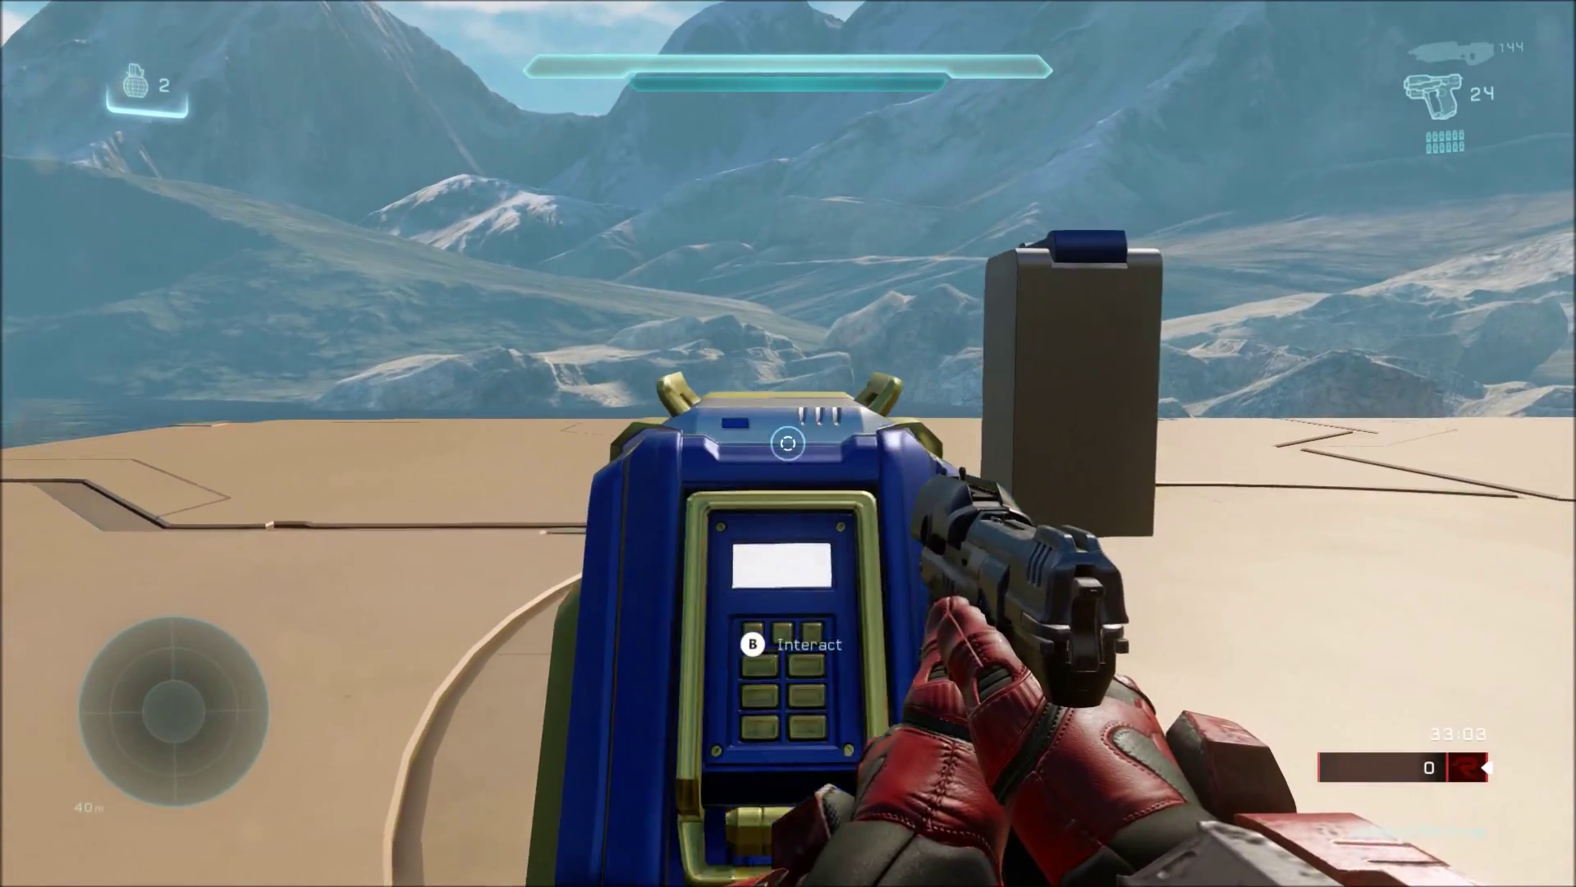
pyautogui.press('b')
pyautogui.press('s')
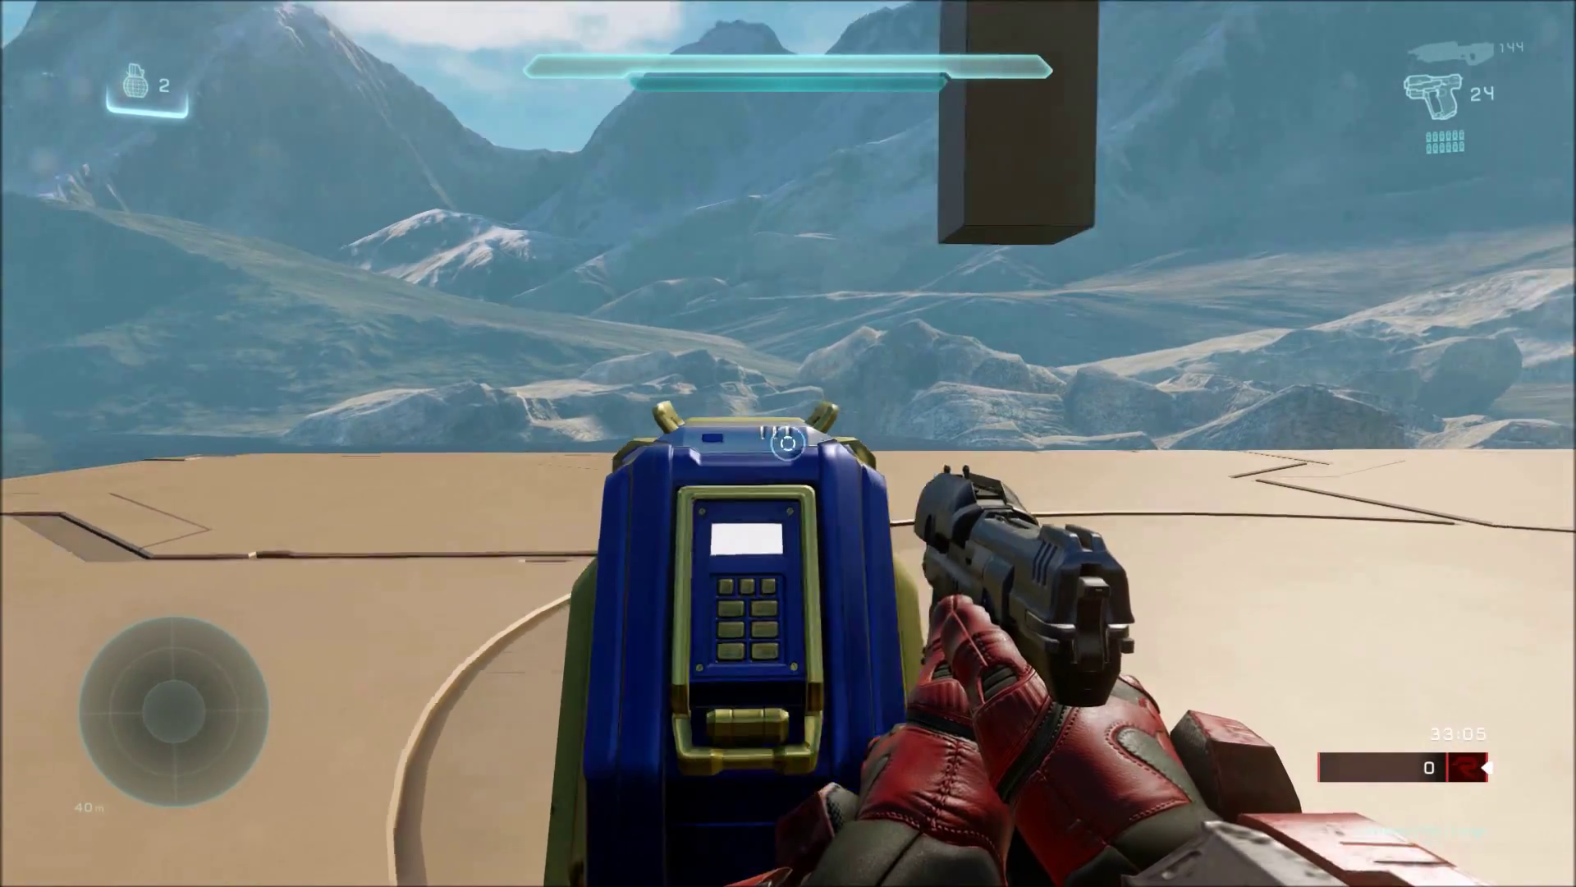
pyautogui.press('s')
pyautogui.press('d')
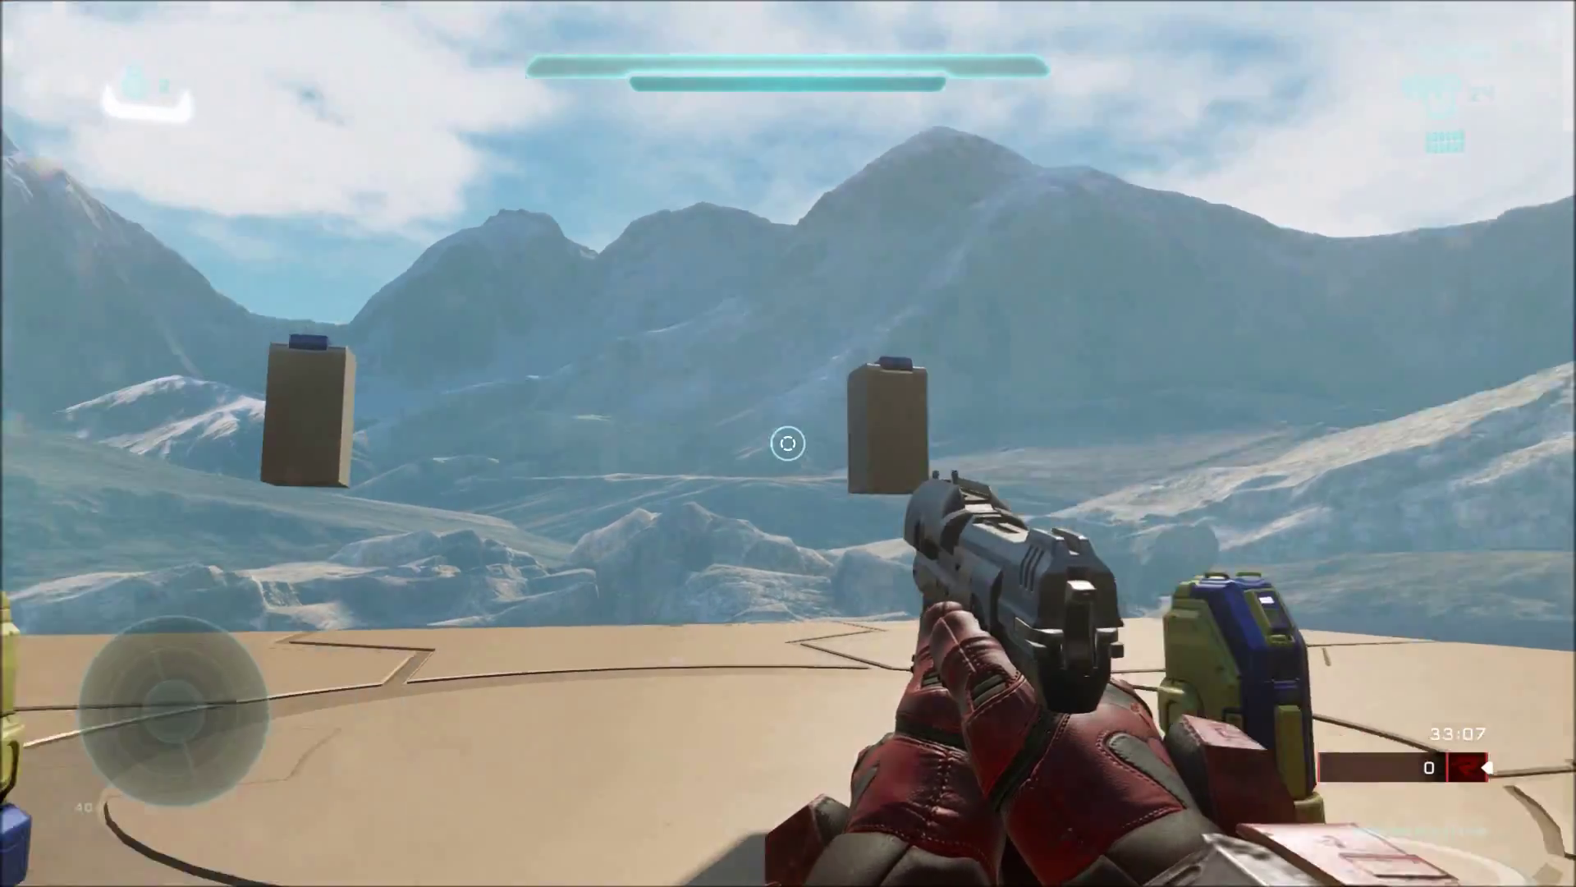
pyautogui.press('a')
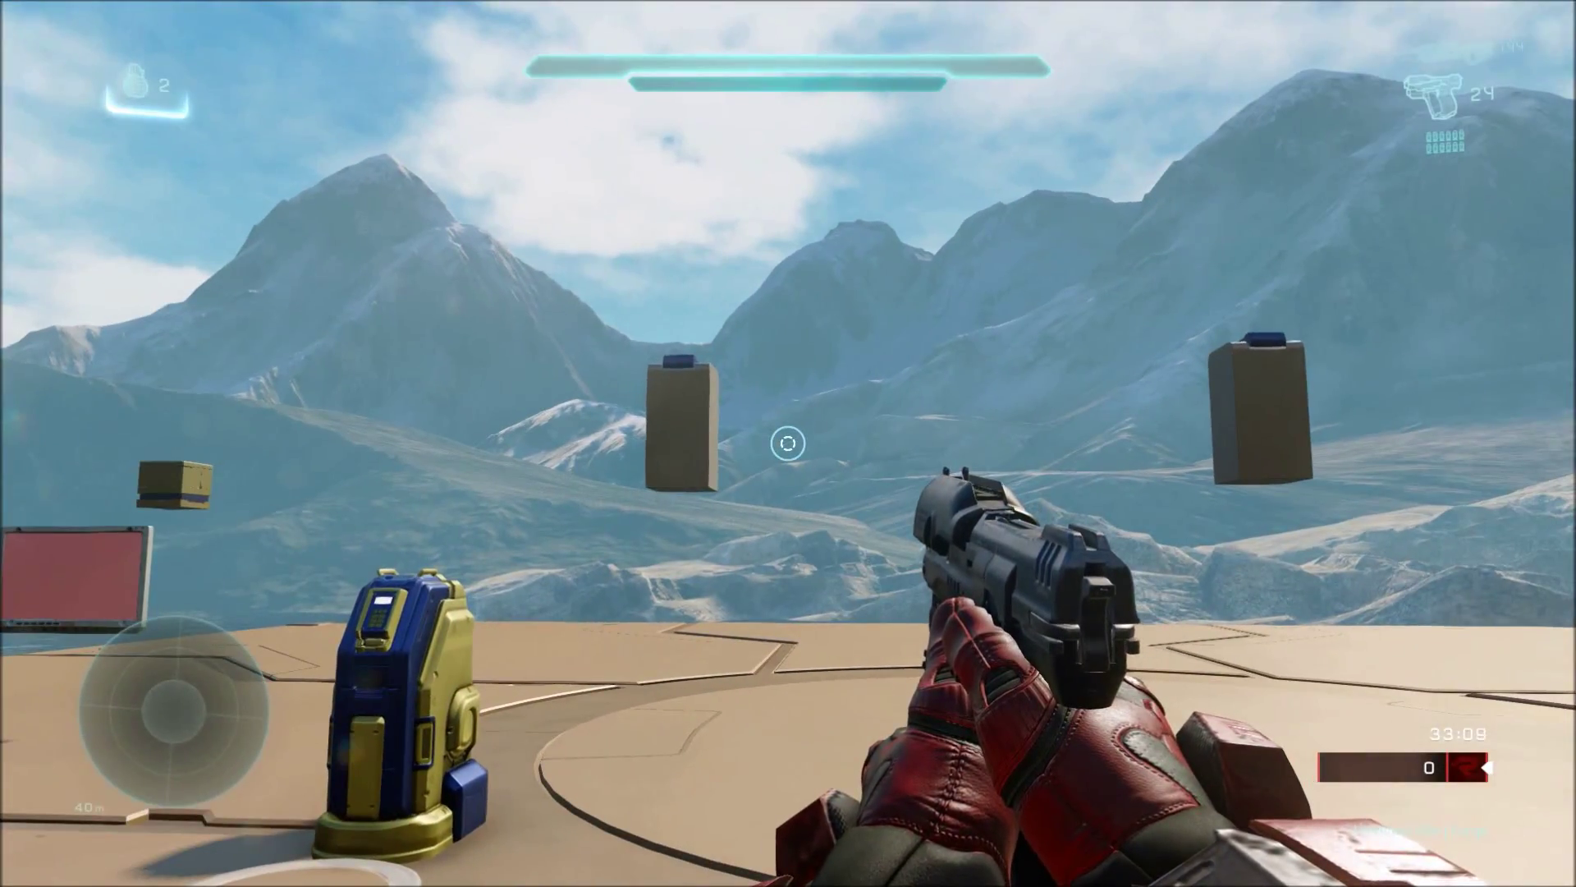
pyautogui.press('d')
pyautogui.press('a')
# Step: Activate the right switch in front of the wall blocks and step back to compare the heights of both blocks
pyautogui.press('w')
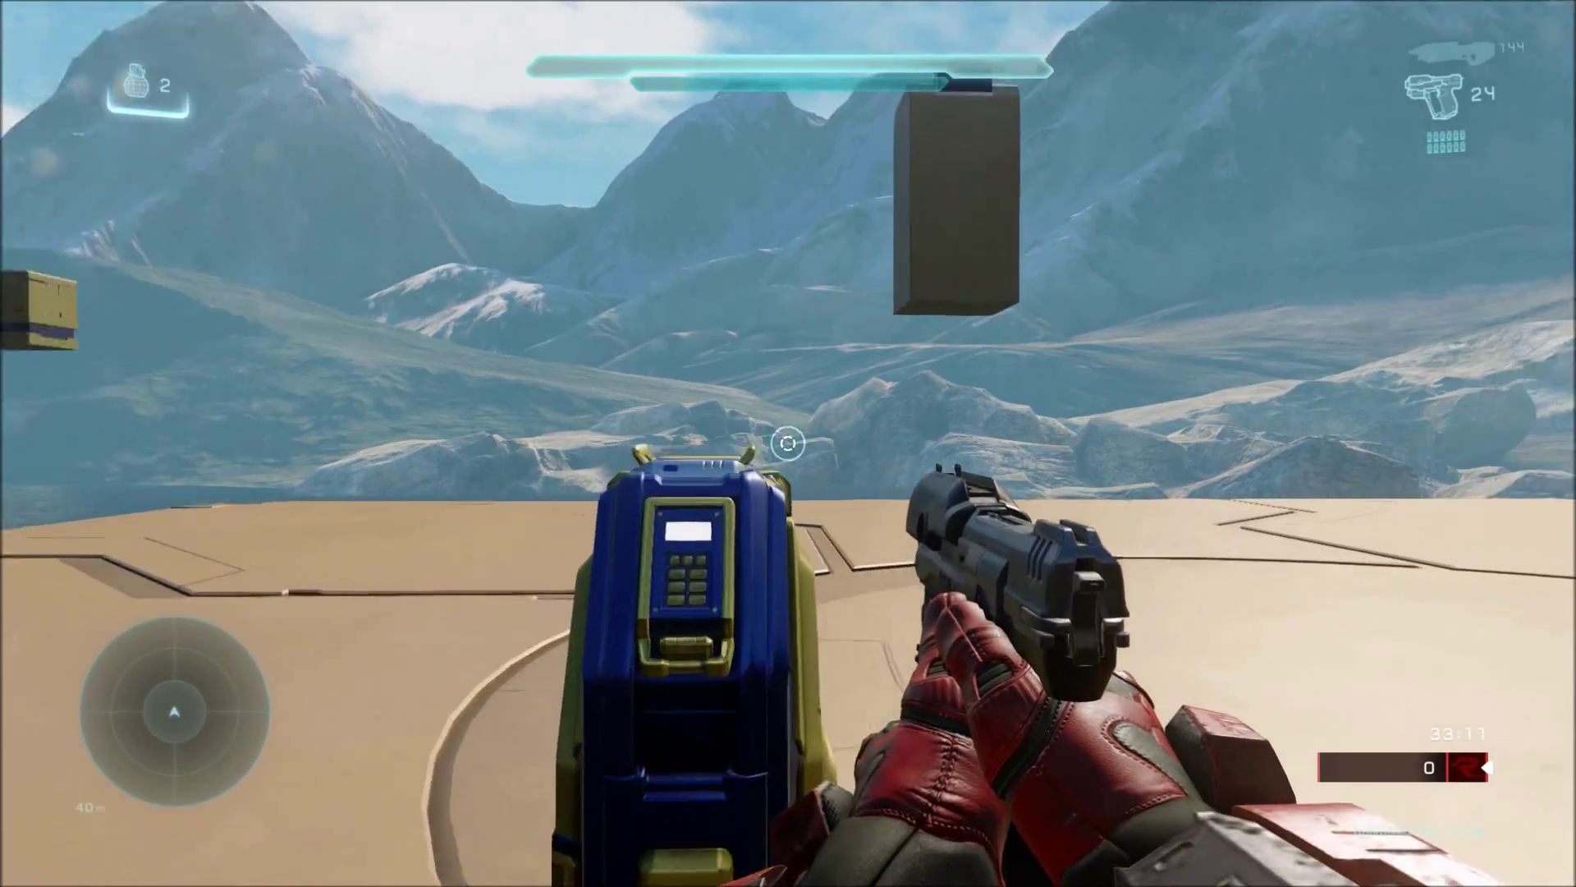
pyautogui.press('w')
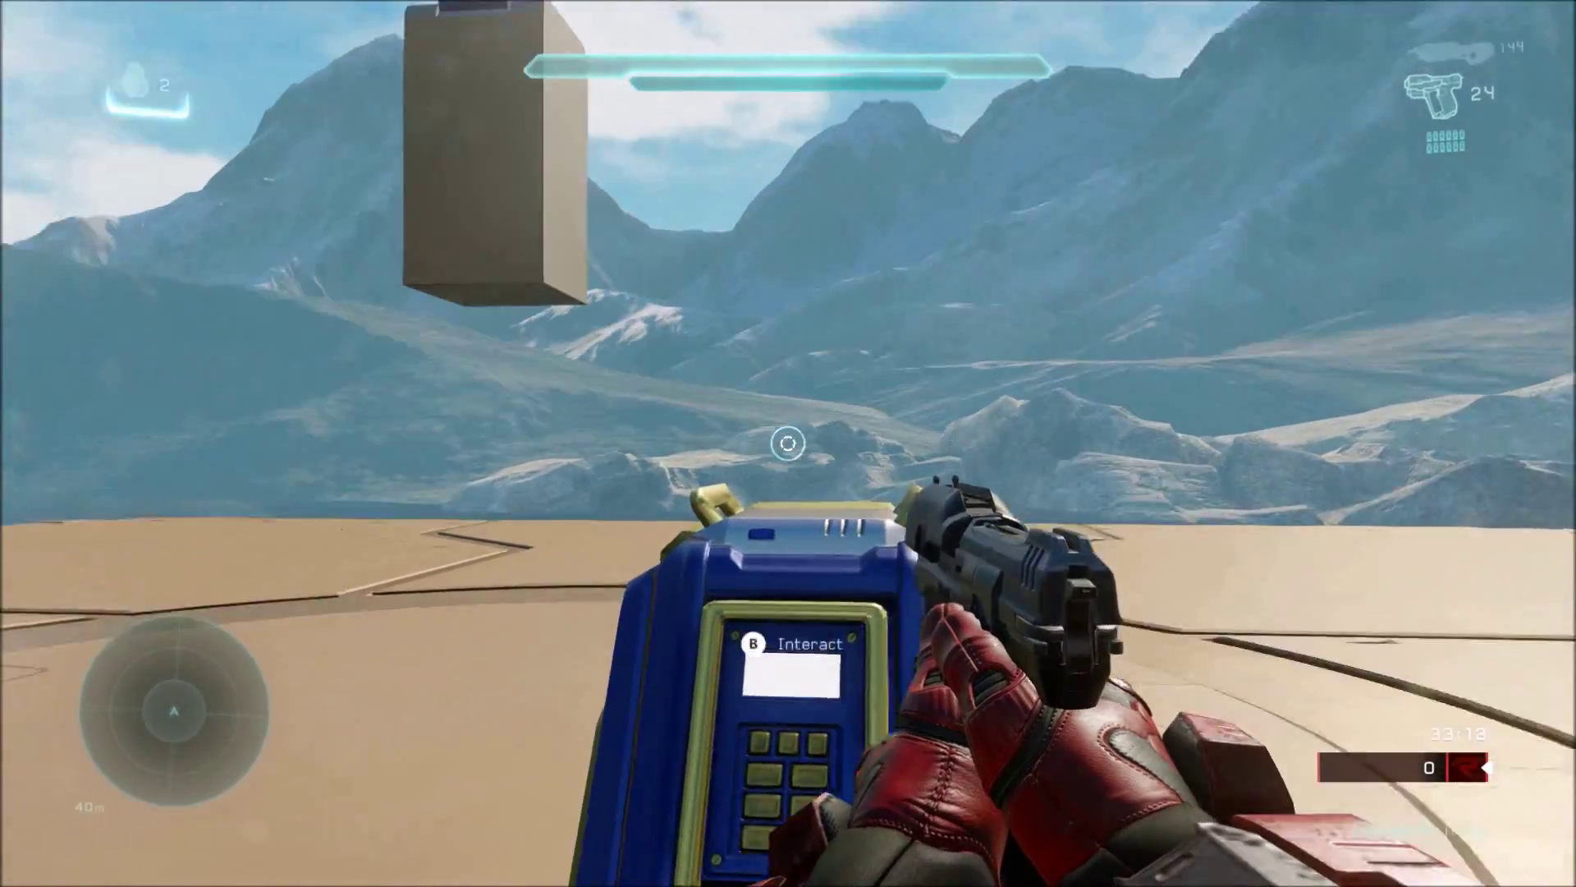
pyautogui.press('a')
pyautogui.press('s')
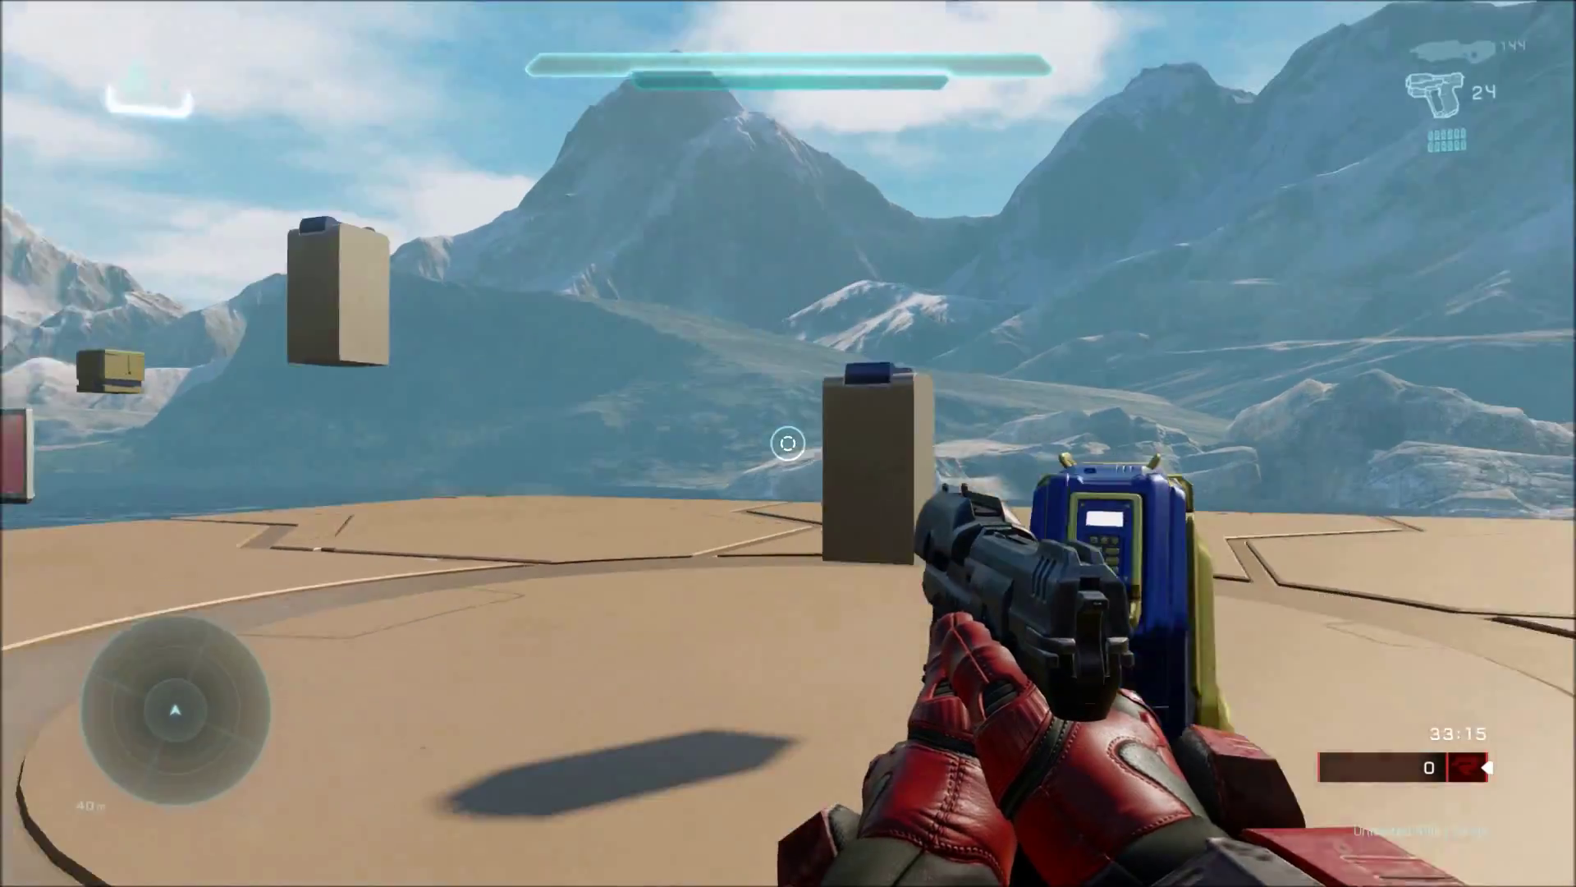
pyautogui.press('w')
pyautogui.press('a')
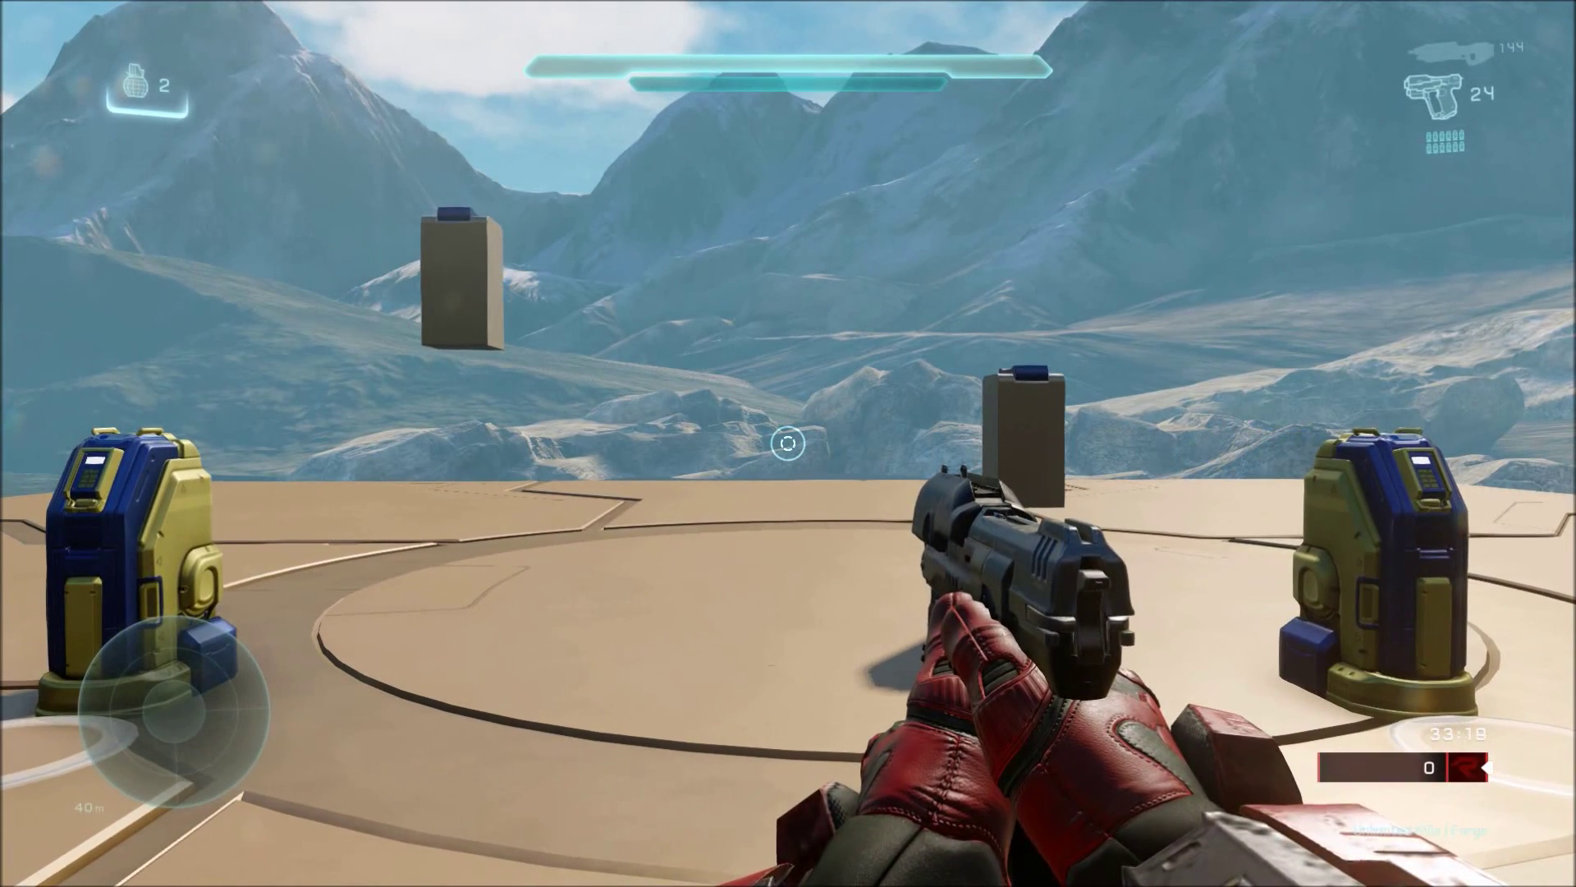
pyautogui.press('s')
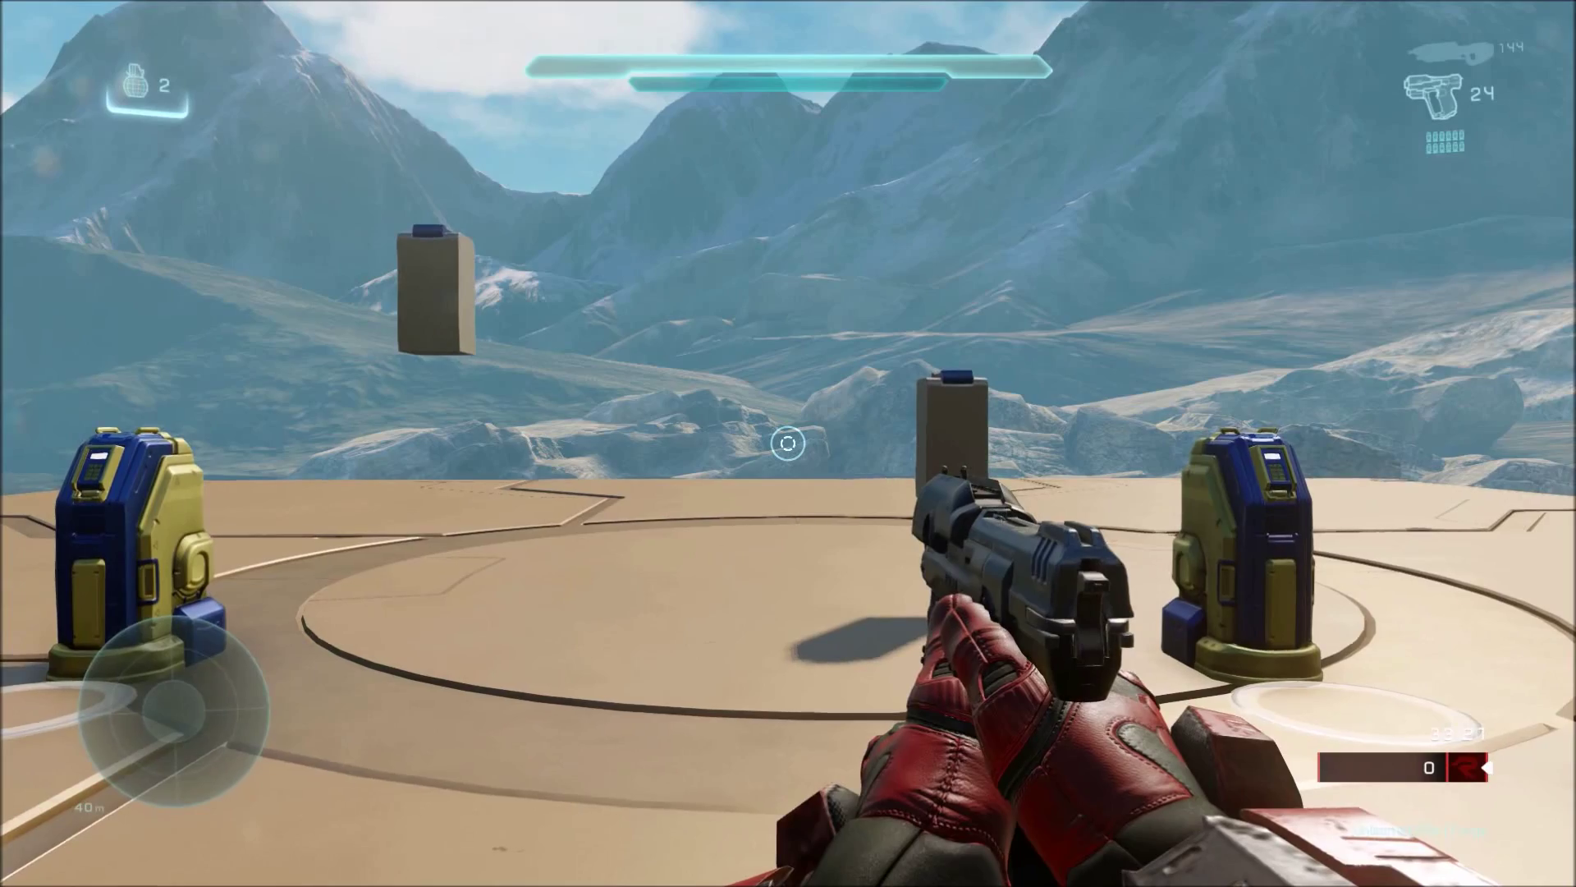
pyautogui.press('a')
pyautogui.press('d')
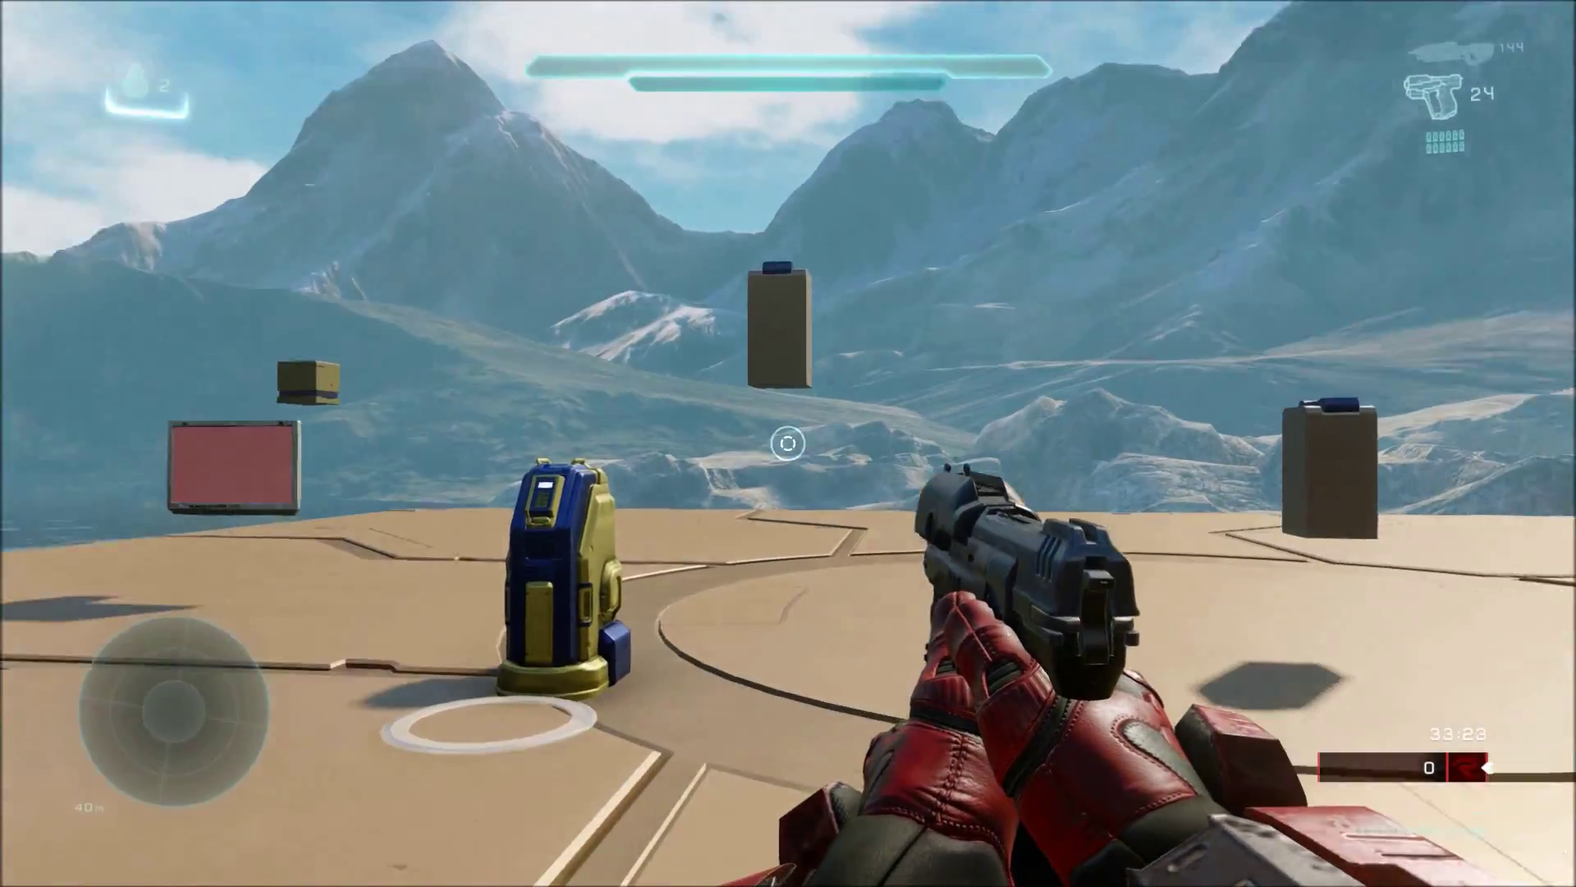
pyautogui.moveTo(788, 444)
pyautogui.press('s')
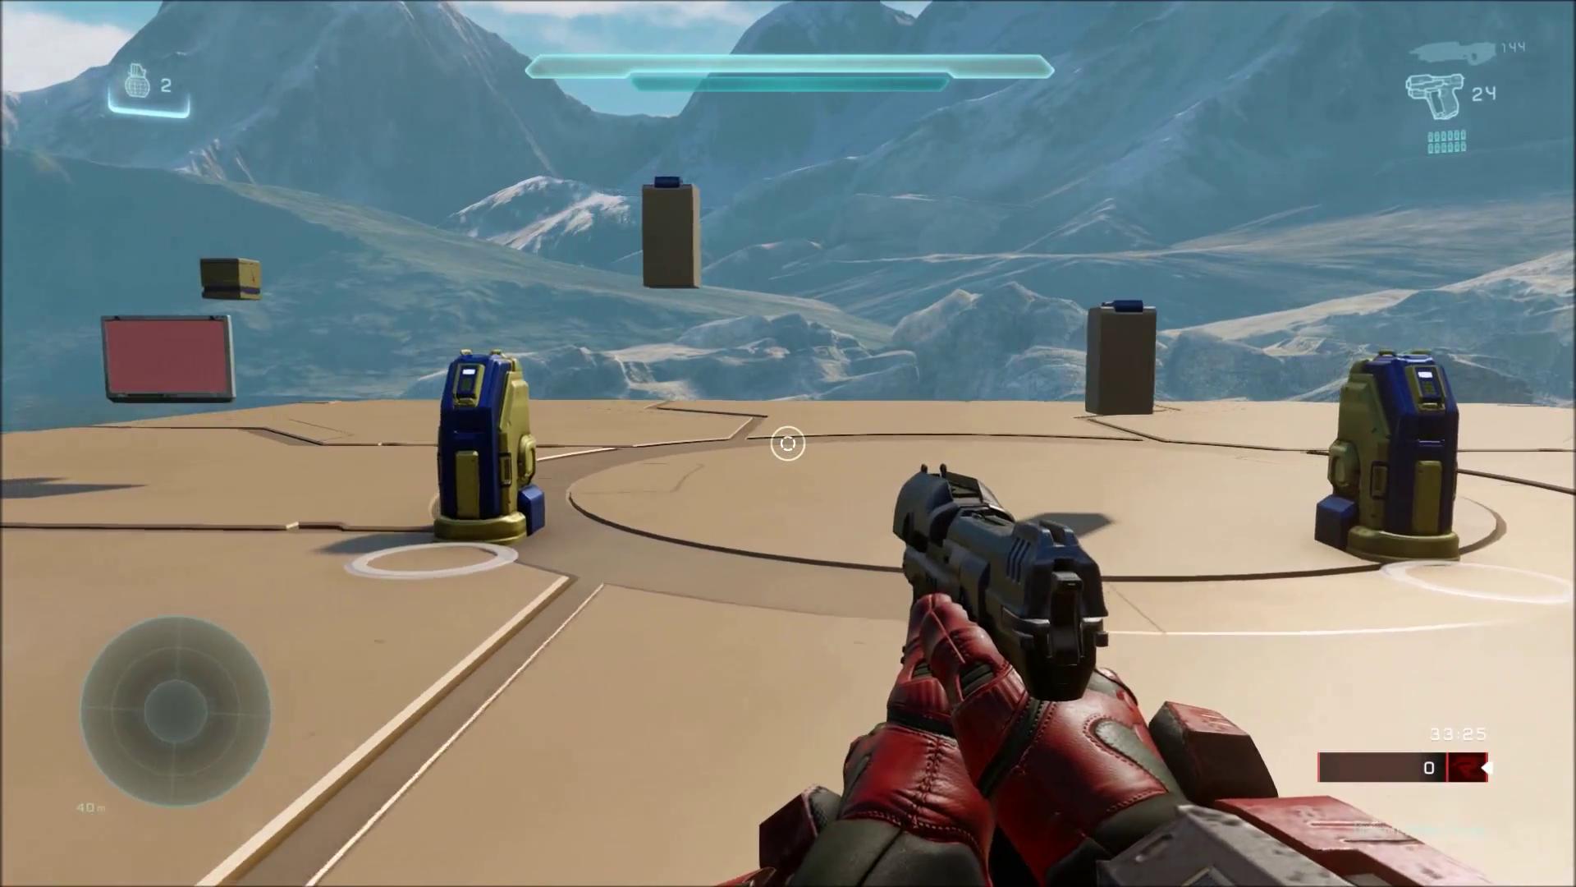
# Step: Return to Forge editing mode and target the Script Brain between the two wall blocks
pyautogui.press('Up')
pyautogui.press('s')
pyautogui.press('w')
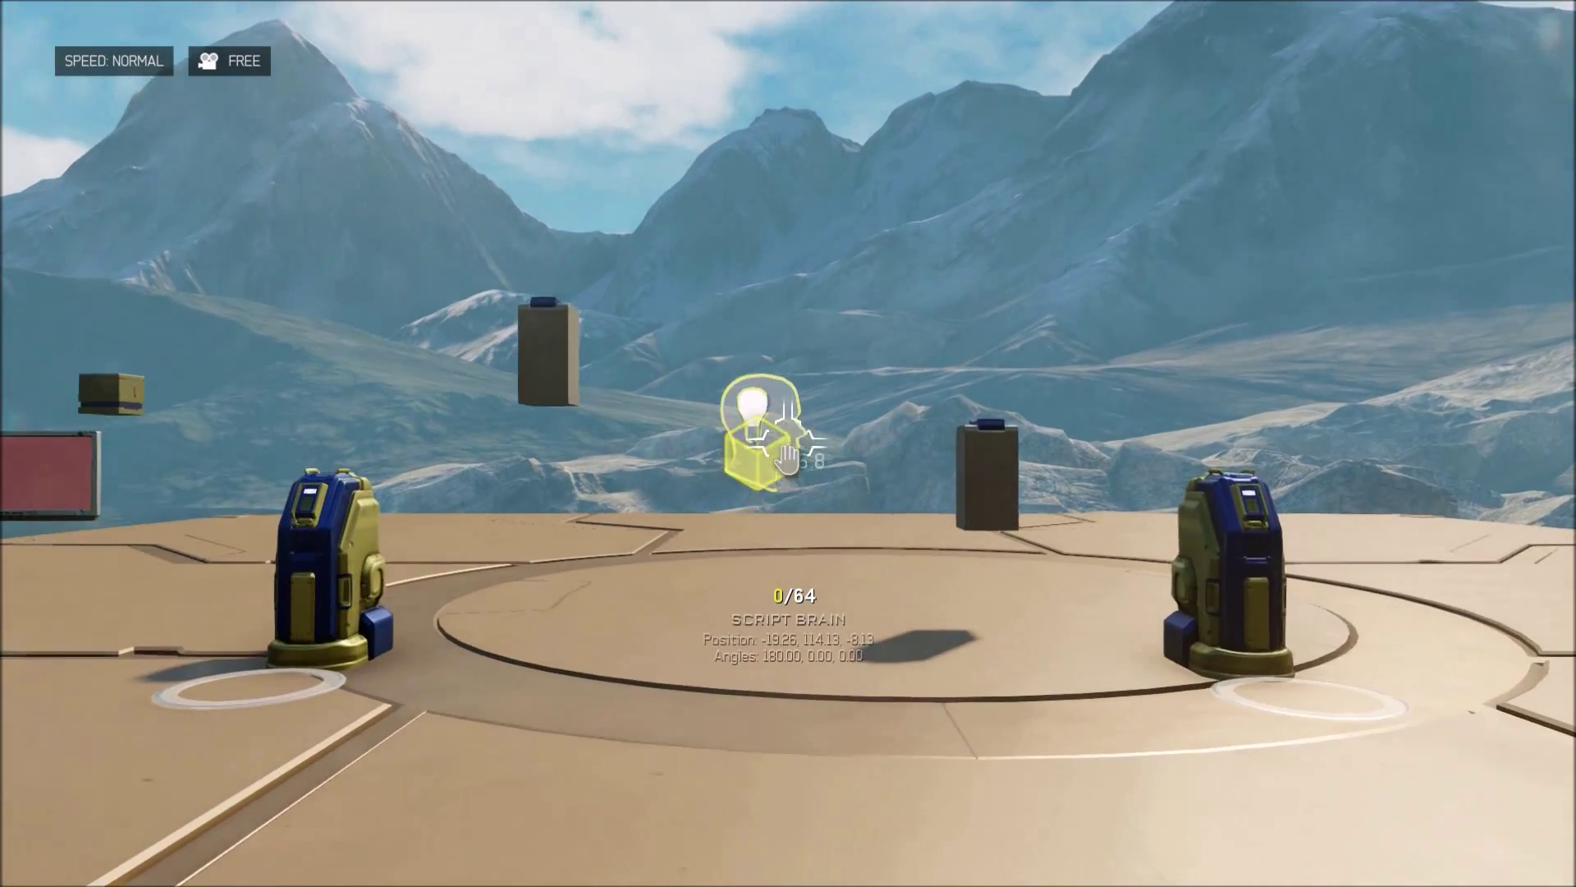
pyautogui.press('w')
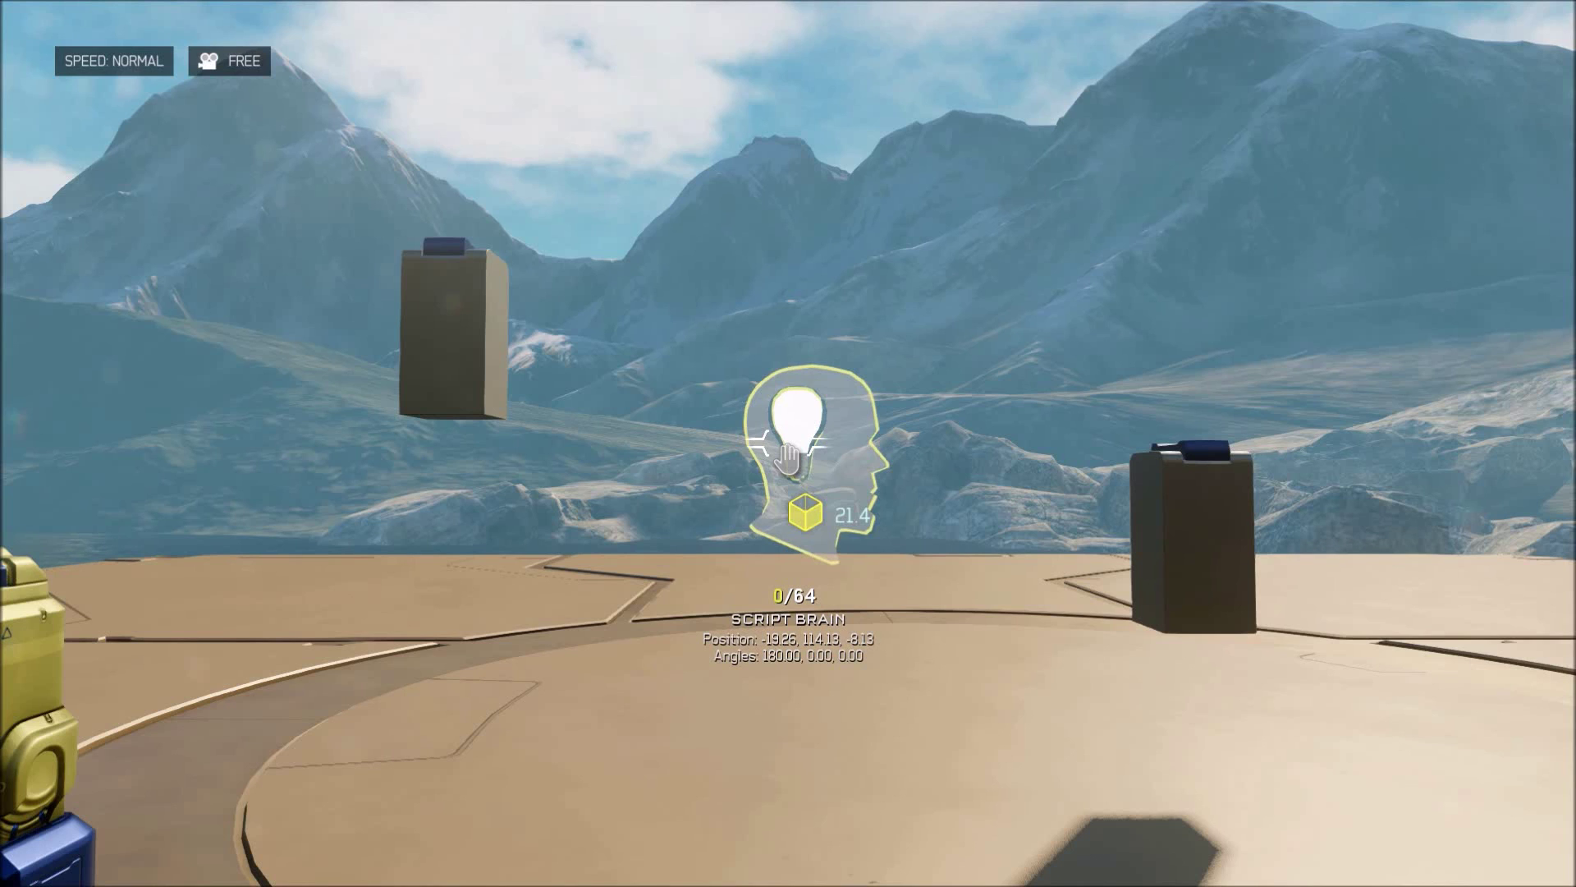
pyautogui.press('w')
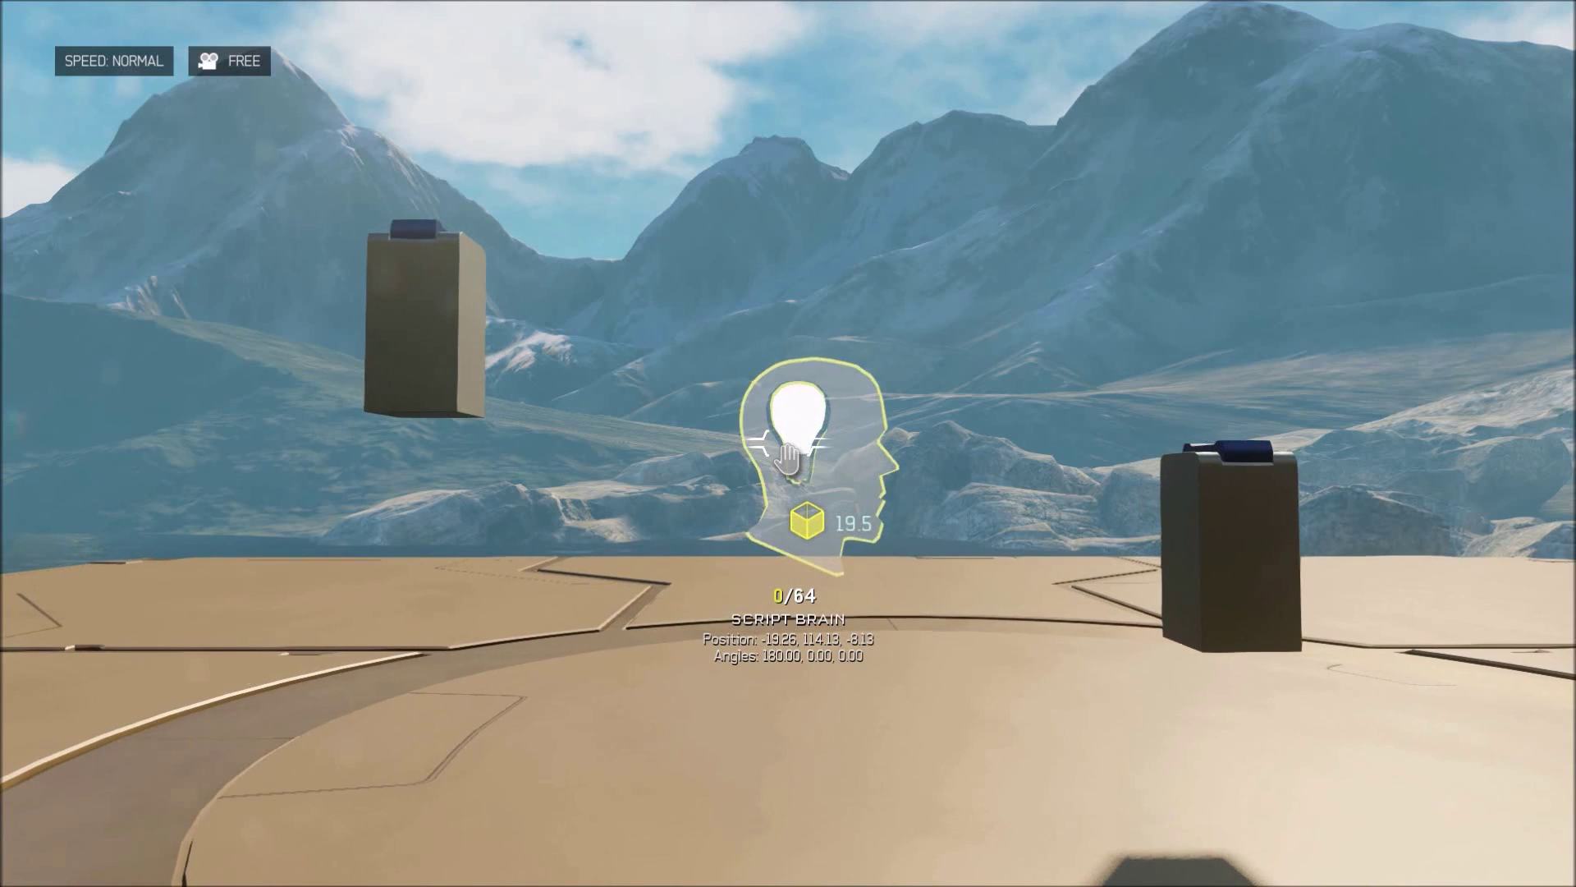